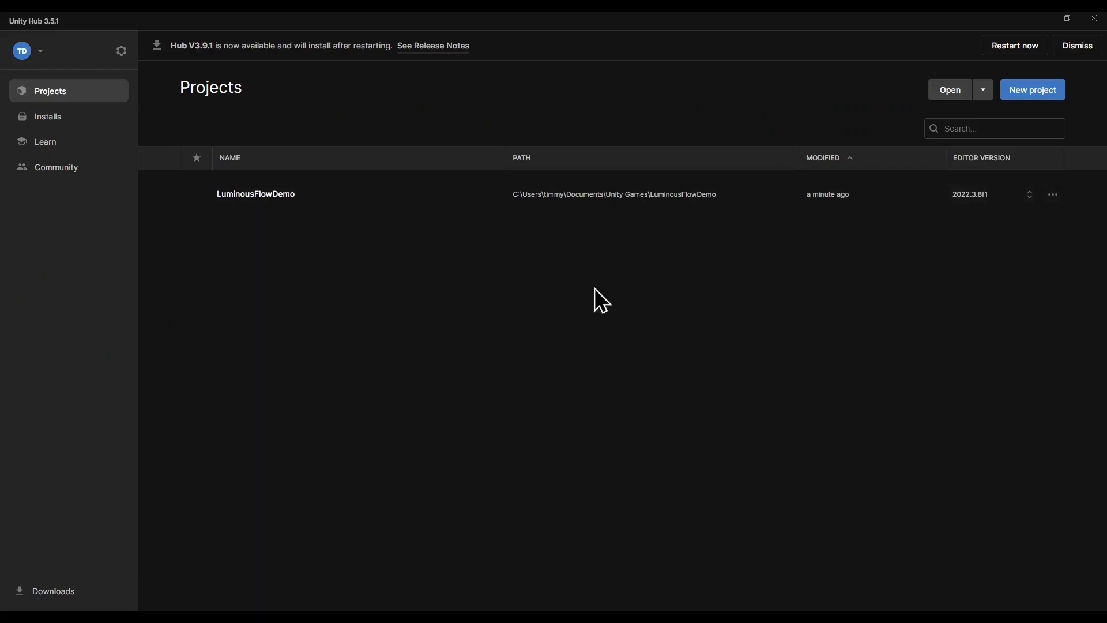
Create a new project from the Universal 3D template.
{"action": "left_click", "coordinate": [1041, 91]}
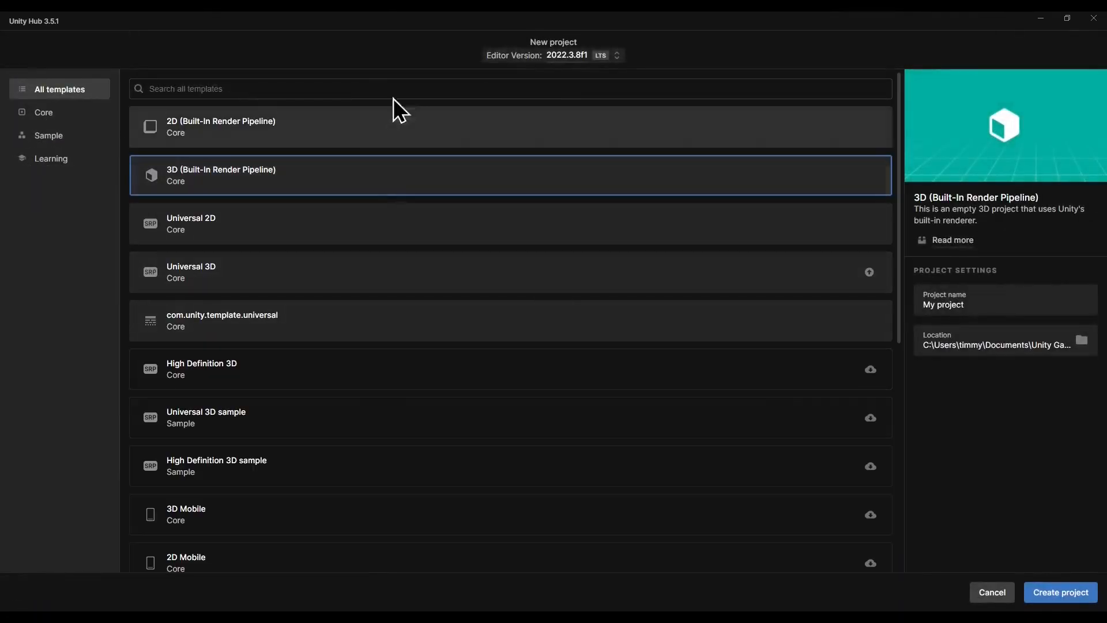
{"action": "left_click", "coordinate": [316, 289]}
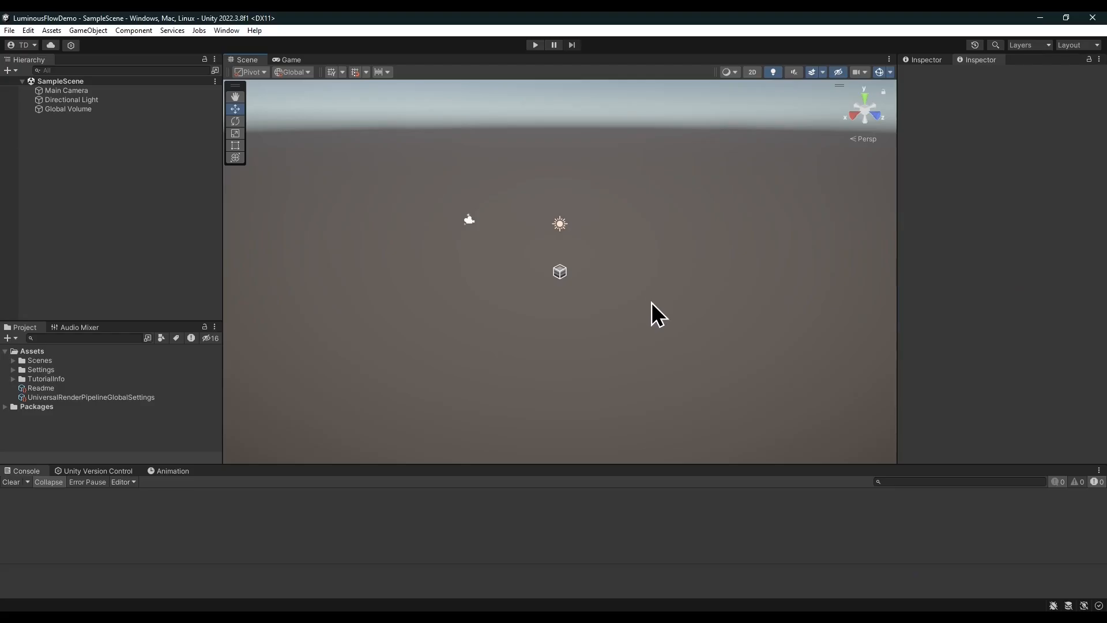
Open the Package Manager.
{"action": "left_click", "coordinate": [227, 30]}
{"action": "left_click", "coordinate": [271, 152]}
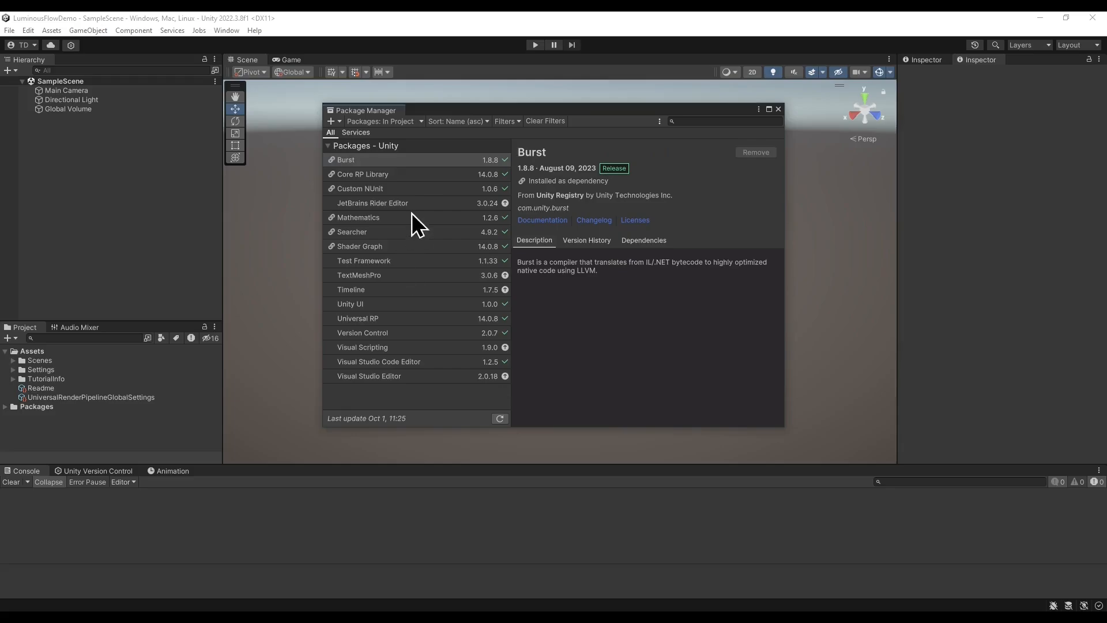
{"action": "left_click", "coordinate": [335, 120]}
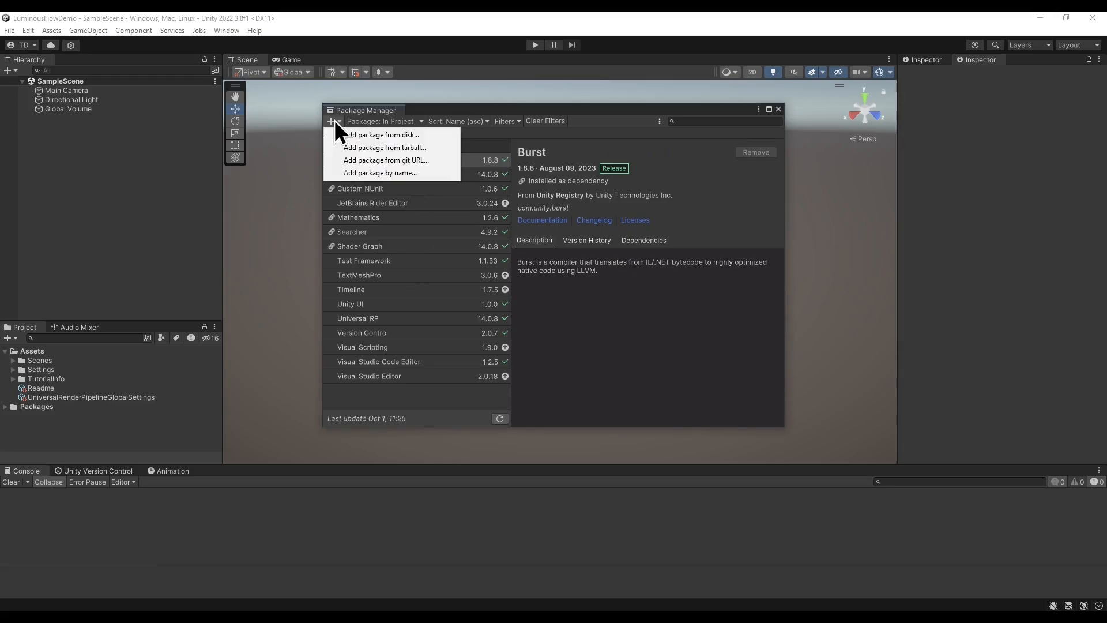
{"action": "left_click", "coordinate": [547, 137]}
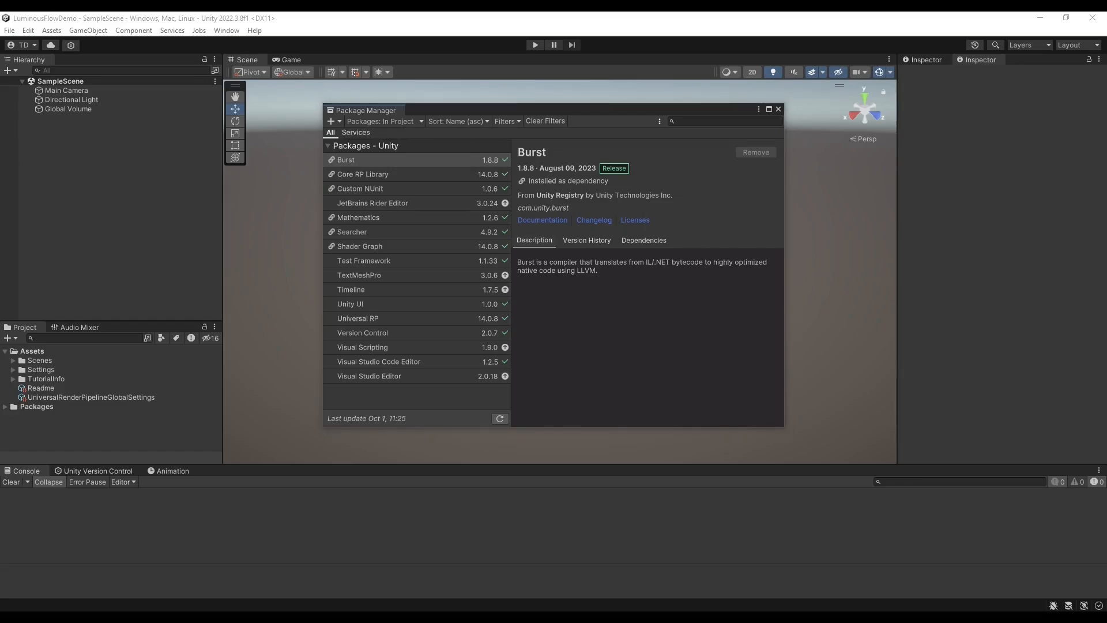
Open the PUN 2 - FREE asset from the Asset Store in Unity and list My Assets in the Package Manager.
{"action": "left_click_drag", "start_coordinate": [1106, 95], "coordinate": [423, 82]}
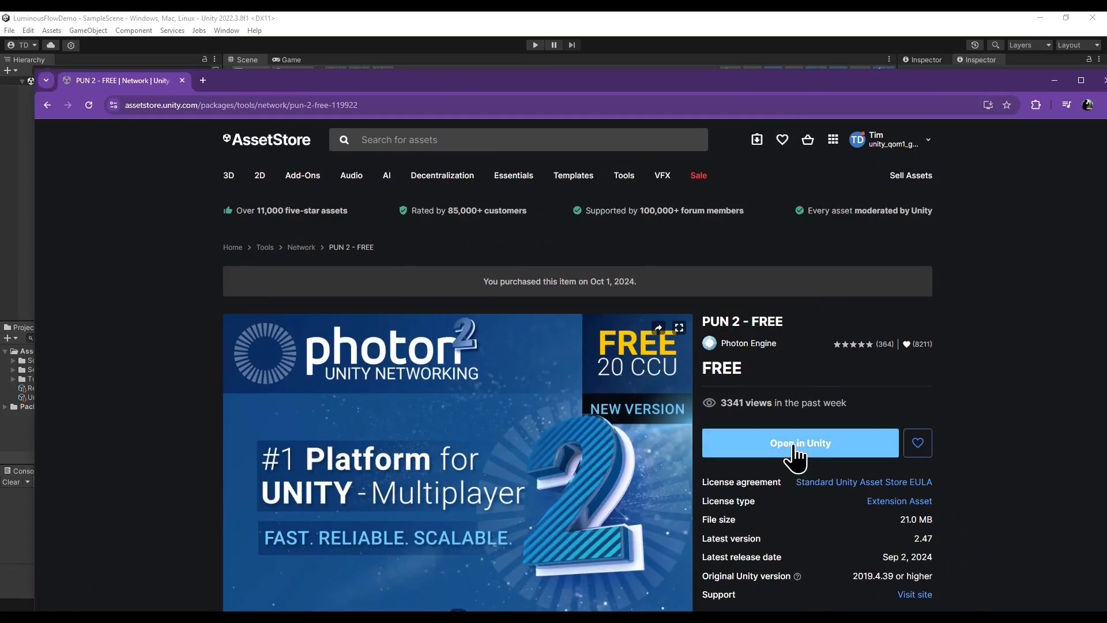
{"action": "left_click", "coordinate": [182, 80]}
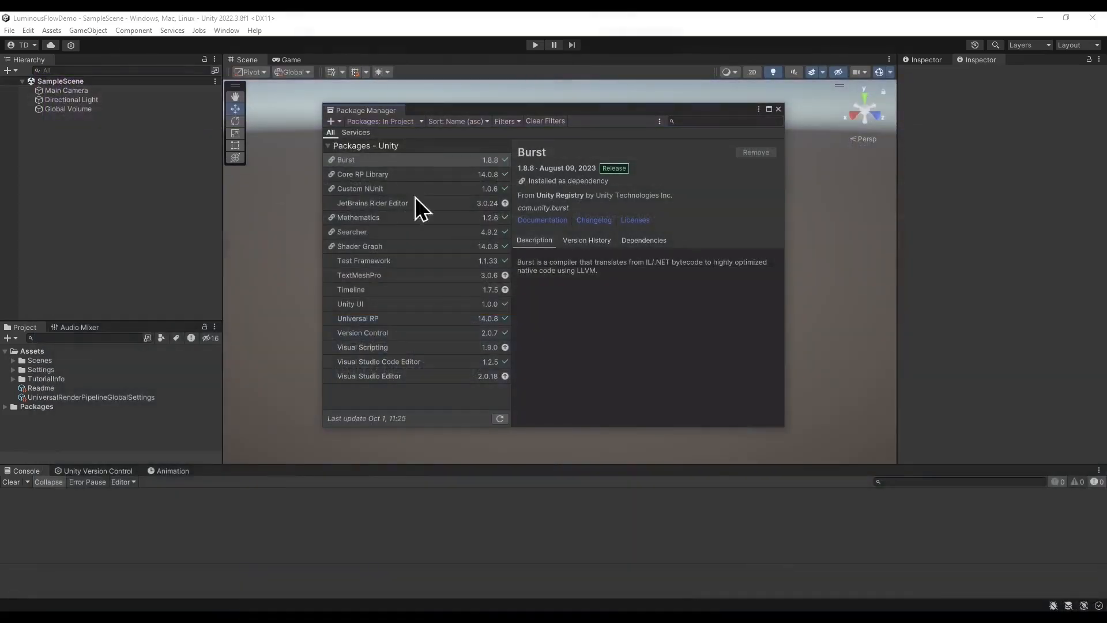
{"action": "left_click", "coordinate": [390, 120]}
{"action": "left_click", "coordinate": [396, 165]}
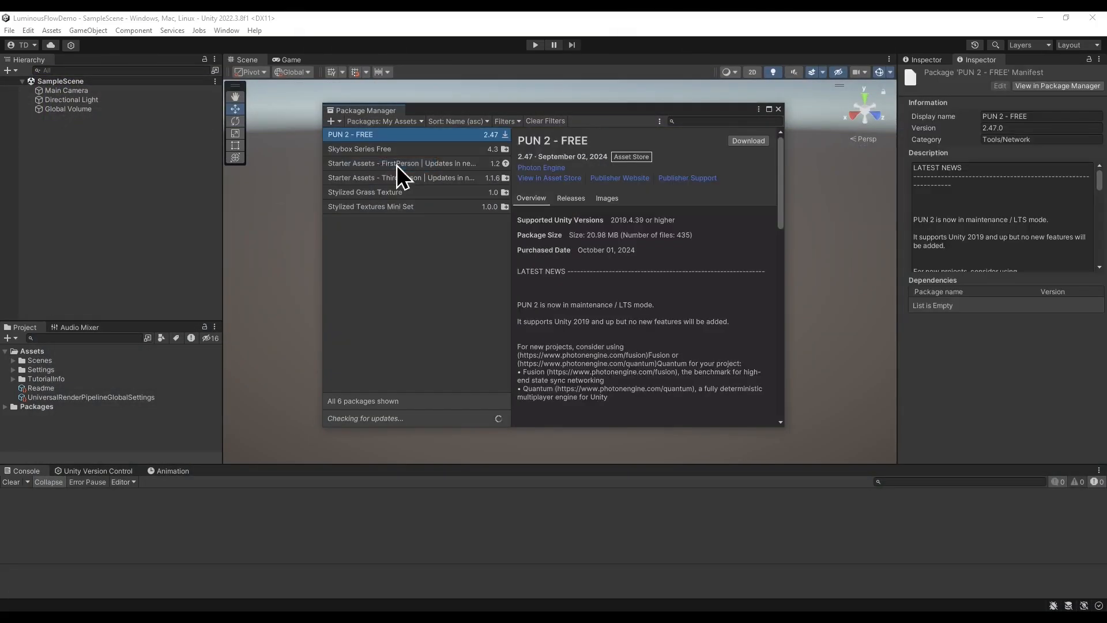
Download PUN 2 - FREE and import all of its files into the project.
{"action": "left_click", "coordinate": [755, 140]}
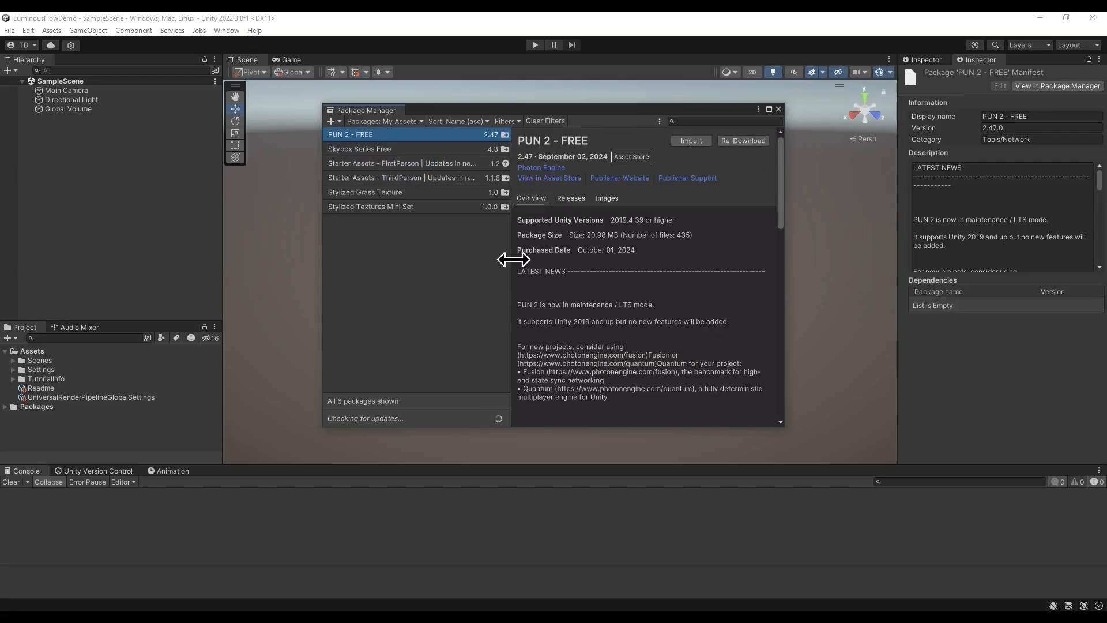
{"action": "left_click", "coordinate": [702, 140]}
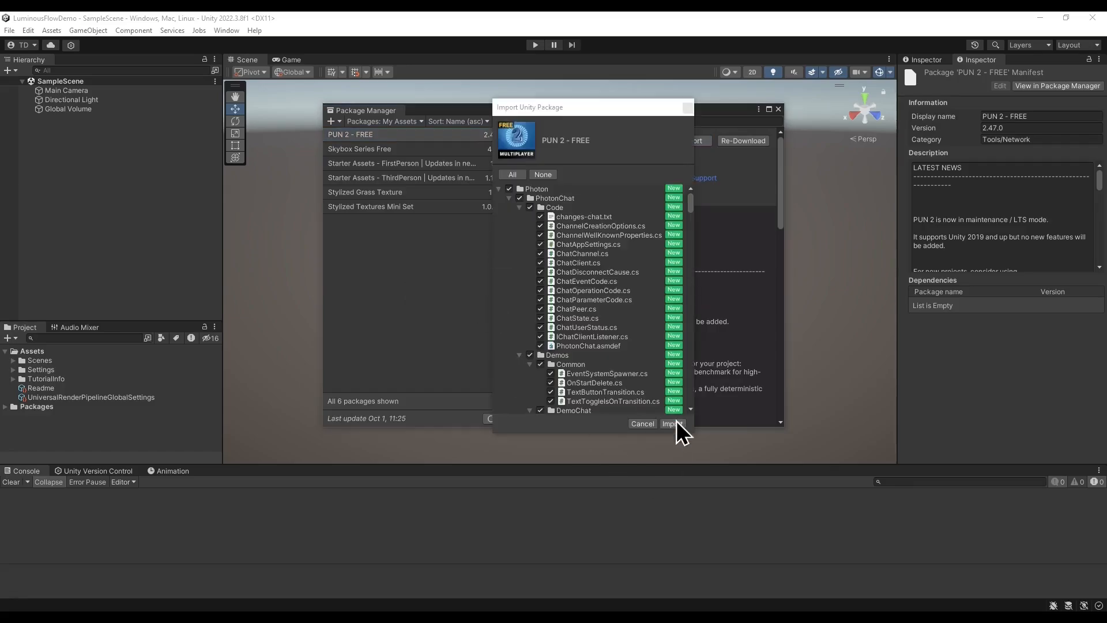
{"action": "left_click", "coordinate": [674, 423]}
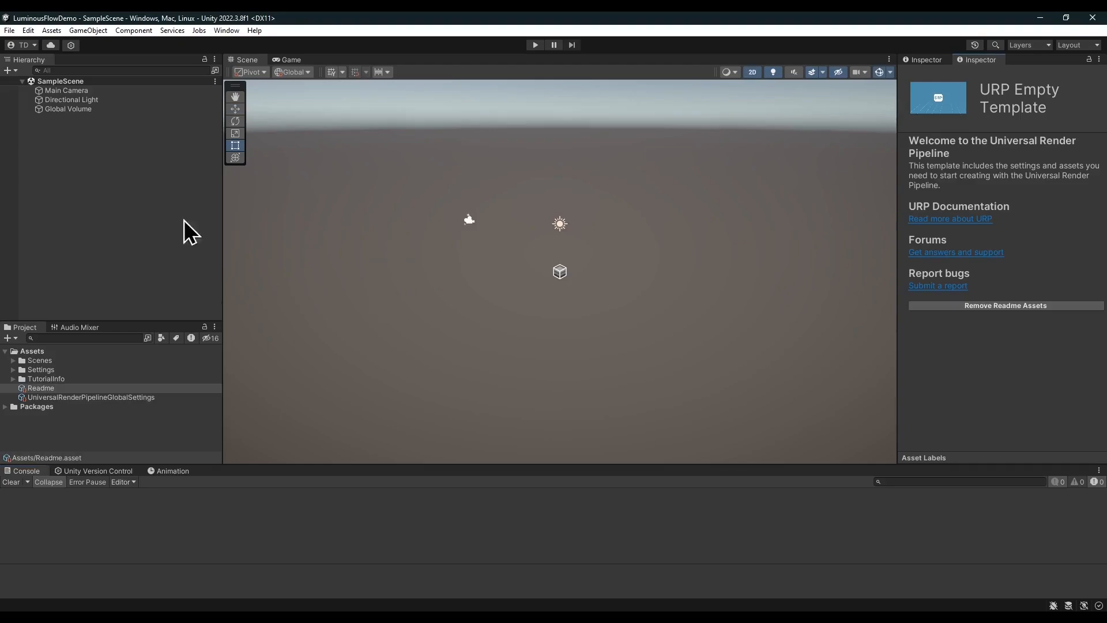
Import the Flow-SDK_1.0.1 package, installing its Package Manager dependencies and all its files.
{"action": "left_click", "coordinate": [94, 616]}
{"action": "left_click", "coordinate": [413, 195]}
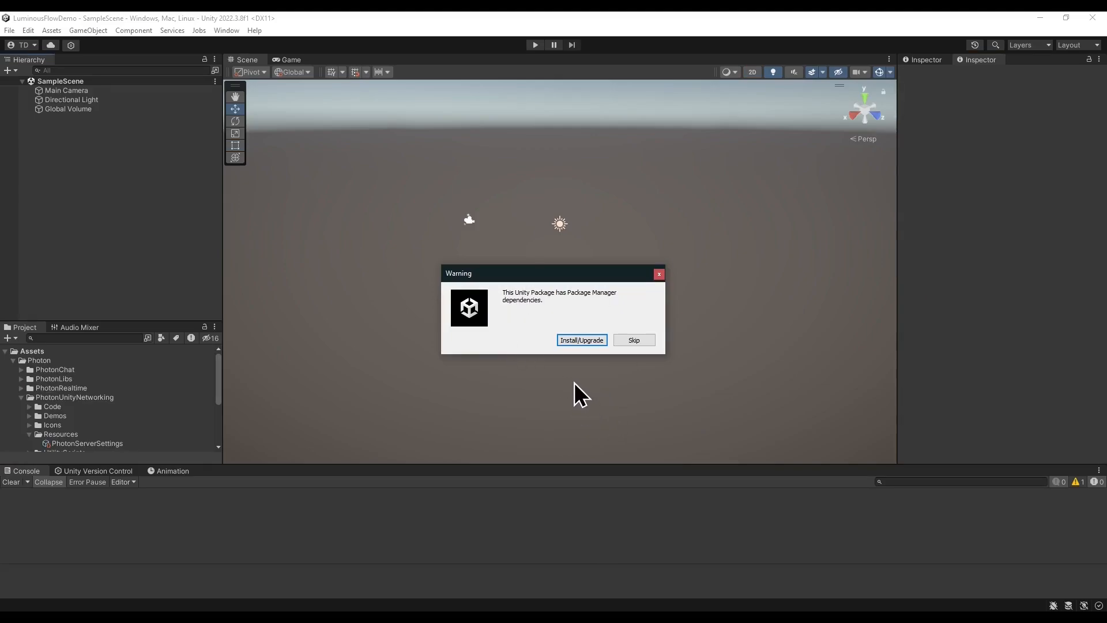
{"action": "left_click", "coordinate": [581, 340]}
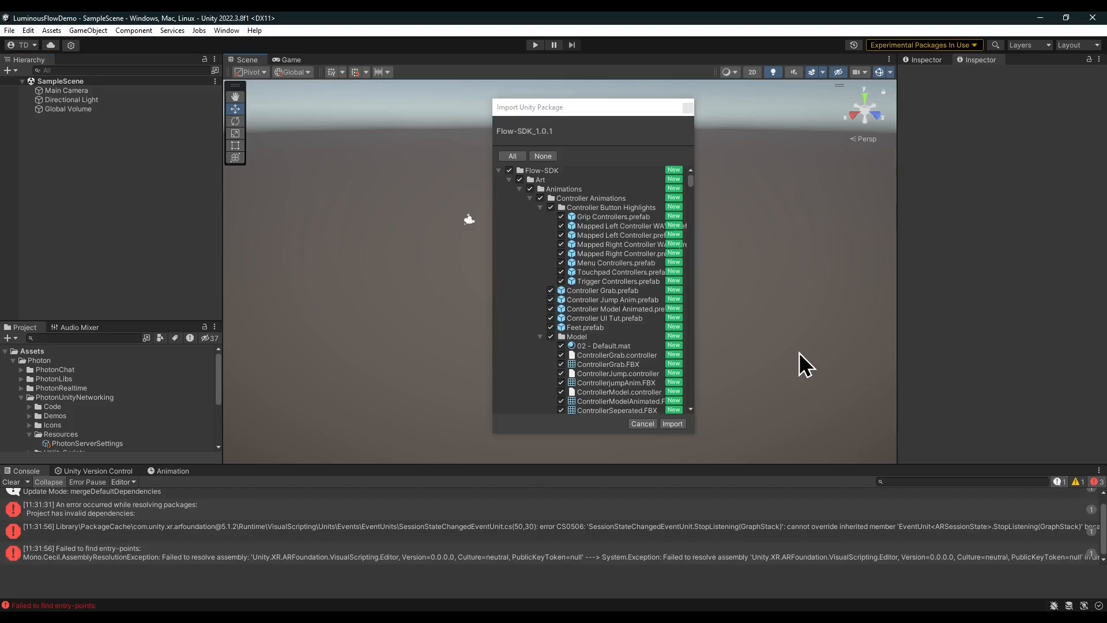
{"action": "left_click", "coordinate": [672, 424]}
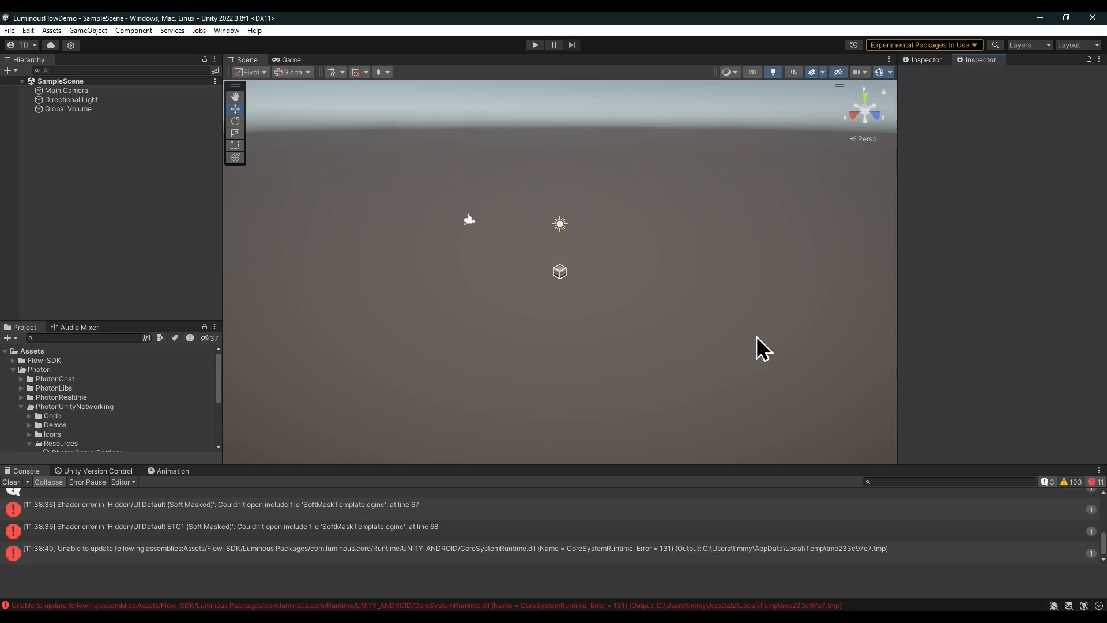
Open the Player settings from Build Settings and expand Other Settings.
{"action": "left_click", "coordinate": [9, 30]}
{"action": "mouse_move", "coordinate": [28, 30]}
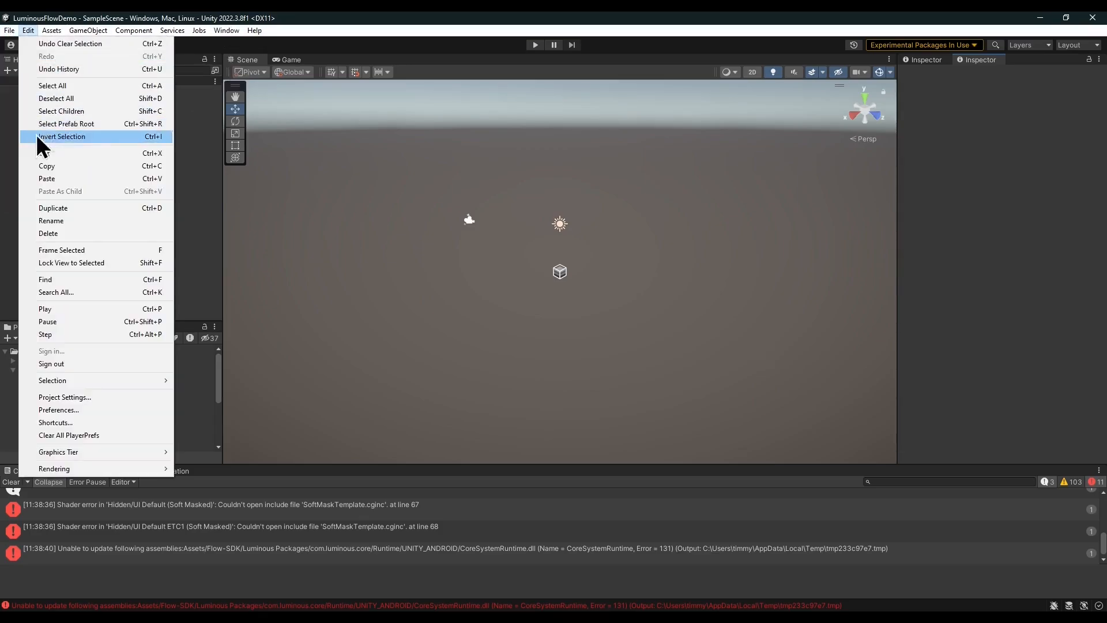
{"action": "left_click", "coordinate": [41, 166]}
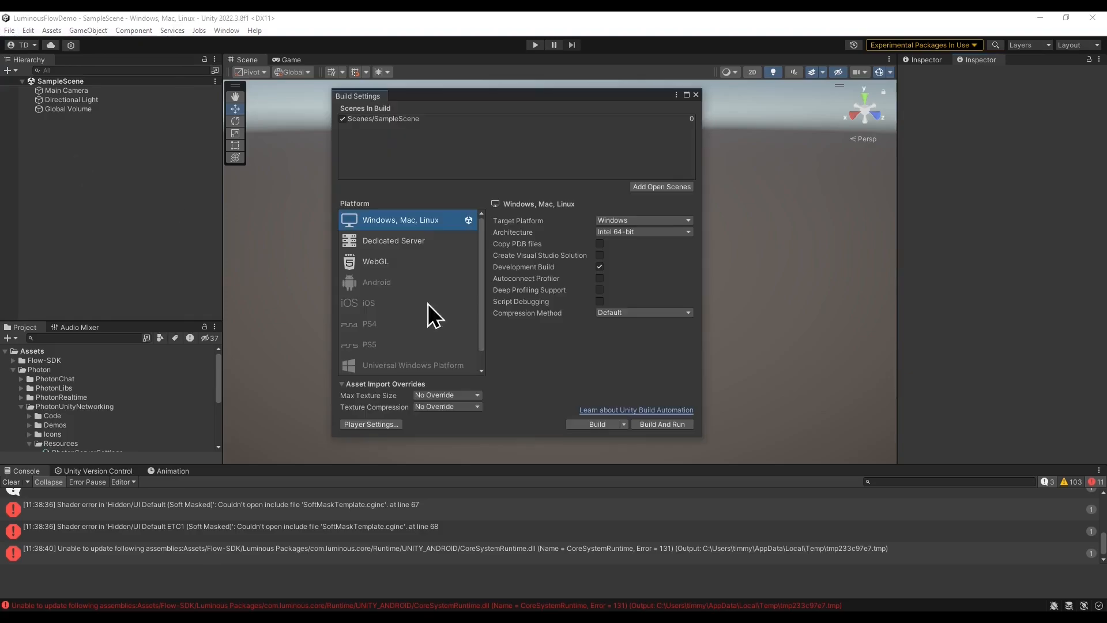
{"action": "left_click", "coordinate": [366, 424]}
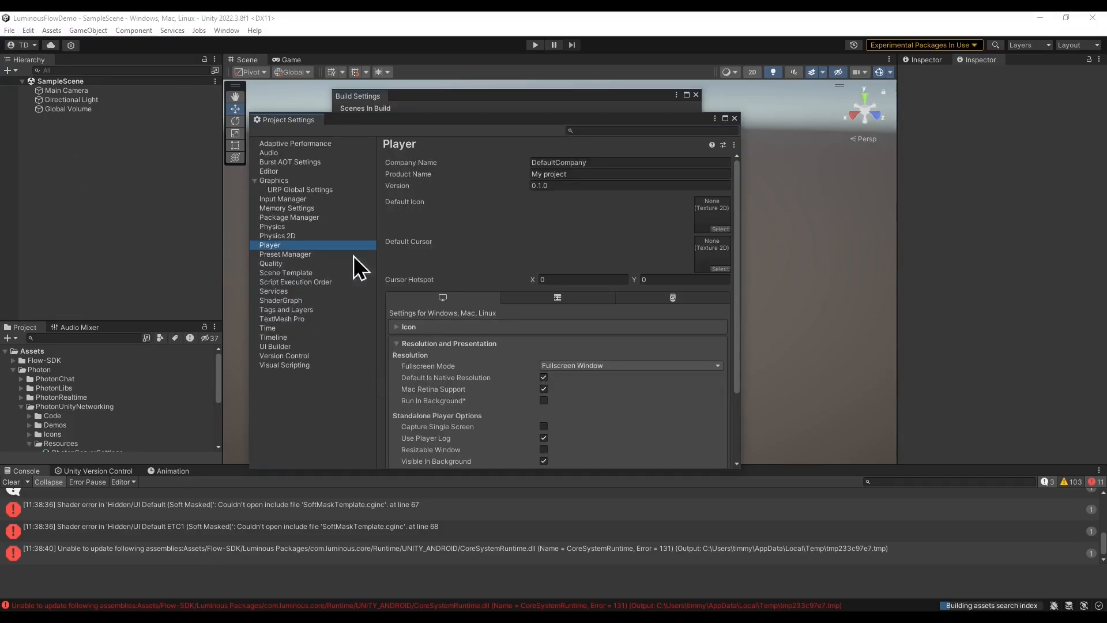
{"action": "scroll", "coordinate": [555, 343], "scroll_direction": "down", "scroll_amount": 3}
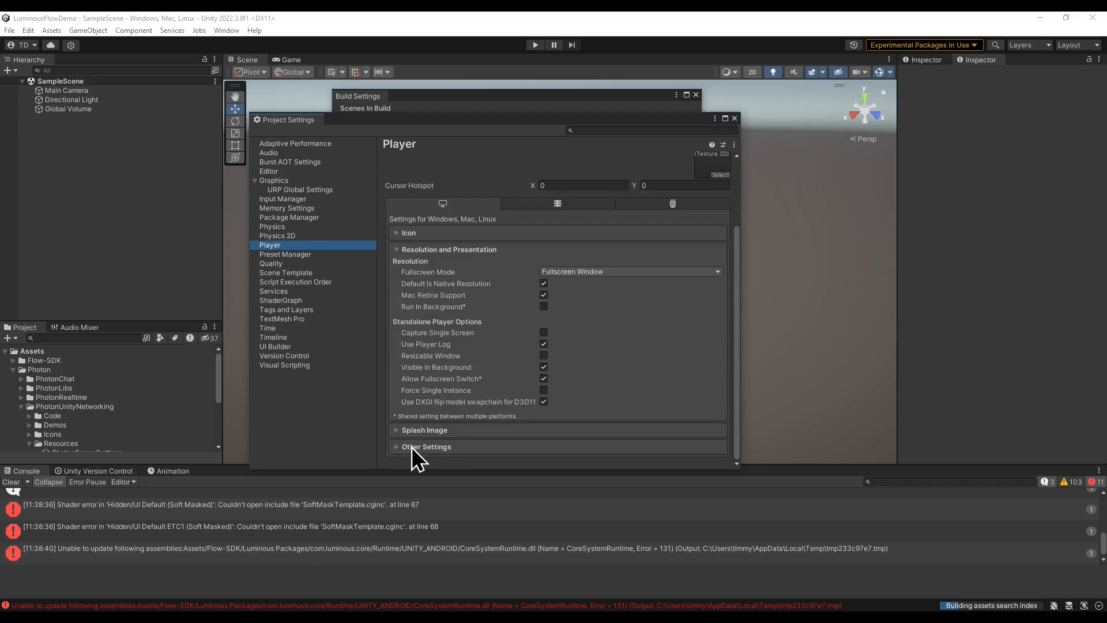
{"action": "left_click", "coordinate": [412, 447]}
Review the scripting define symbols in Other Settings, then close Project Settings and Build Settings.
{"action": "scroll", "coordinate": [507, 317], "scroll_direction": "down", "scroll_amount": 5}
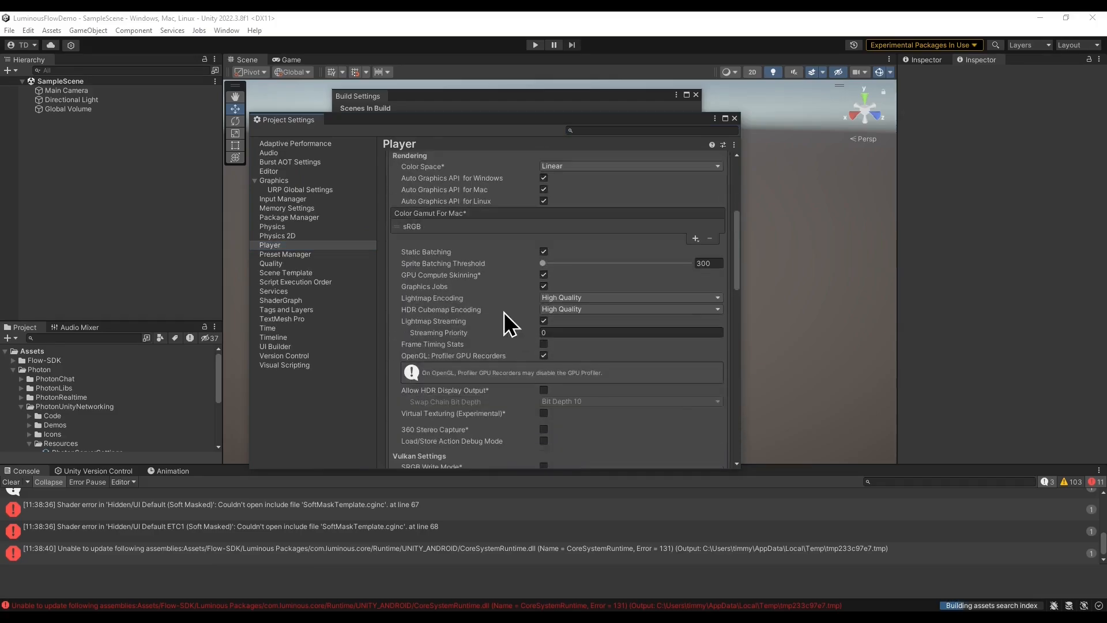
{"action": "scroll", "coordinate": [504, 315], "scroll_direction": "down", "scroll_amount": 10}
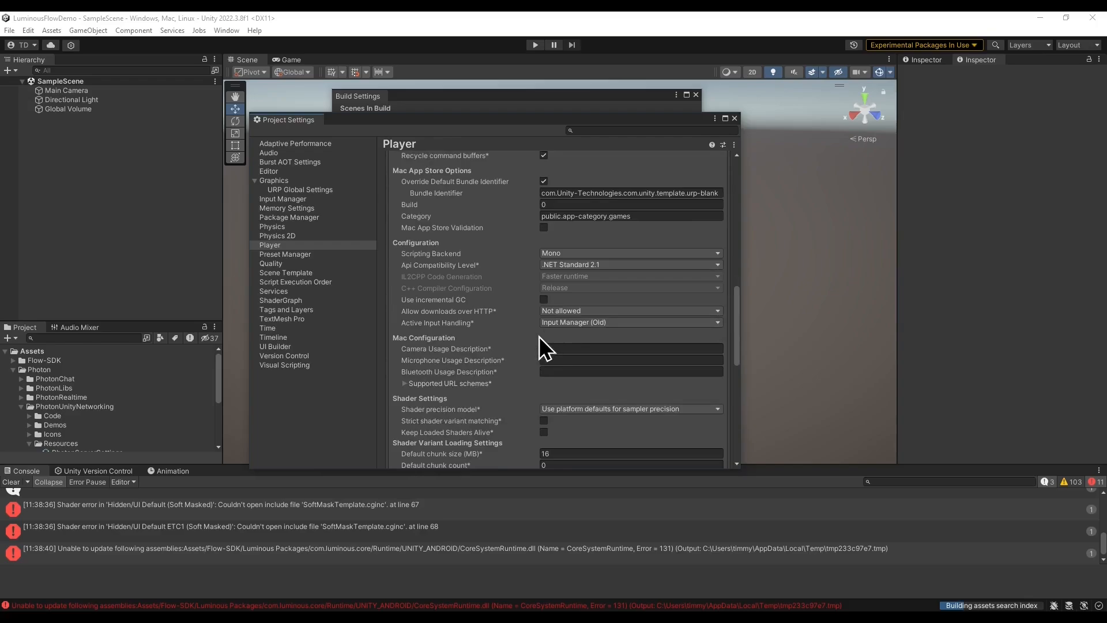
{"action": "scroll", "coordinate": [539, 341], "scroll_direction": "down", "scroll_amount": 9}
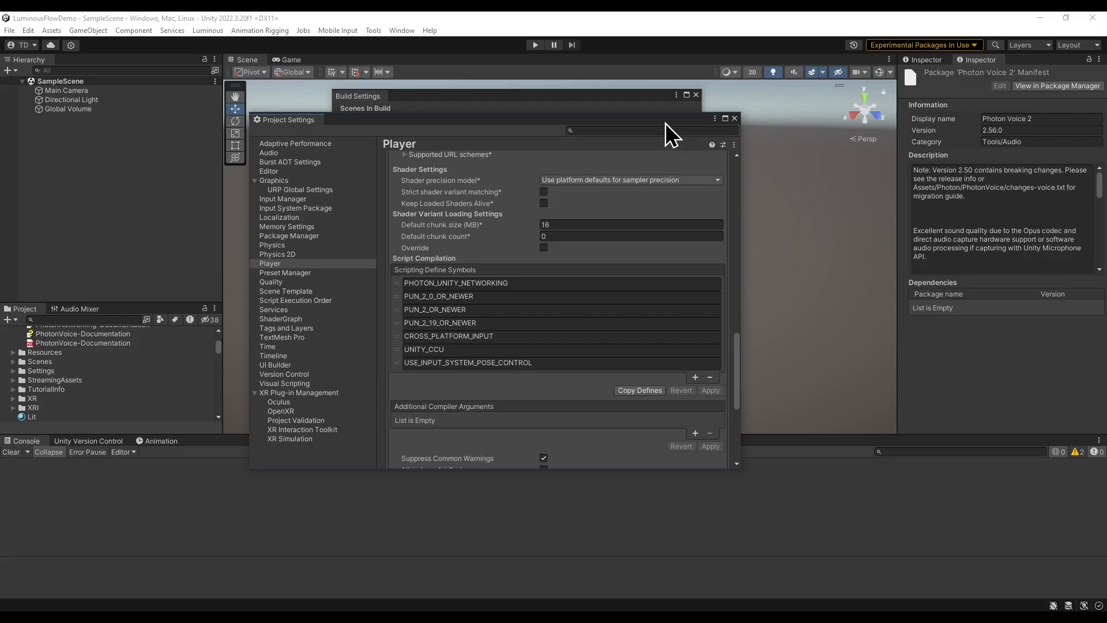
{"action": "left_click", "coordinate": [735, 118]}
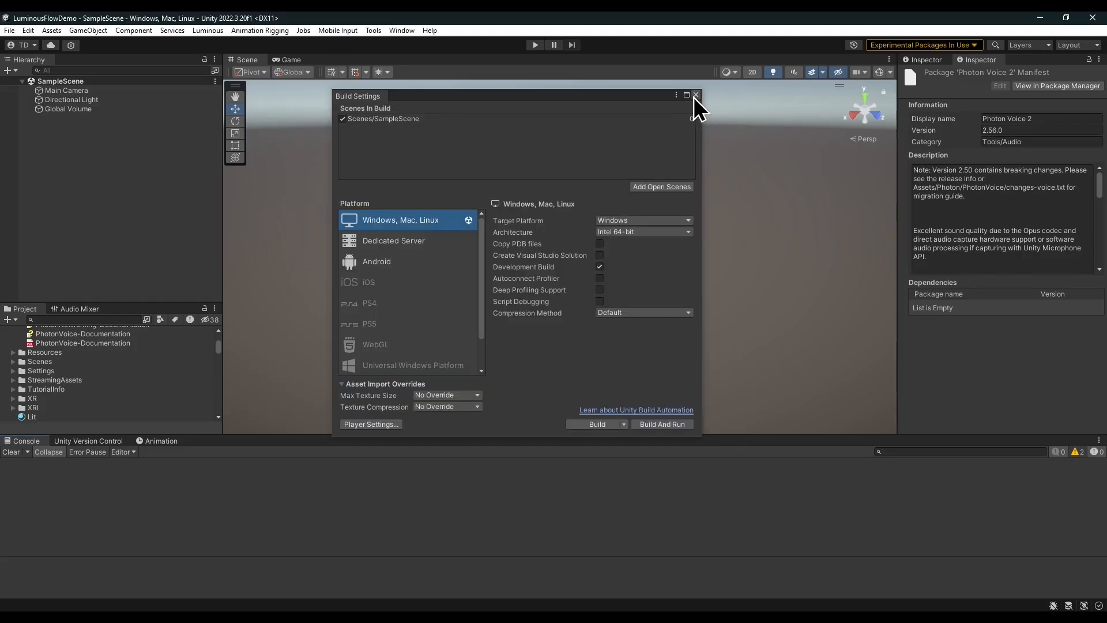
{"action": "left_click", "coordinate": [695, 95]}
Open the Luminous Flow Setup wizard and move past its welcome page.
{"action": "left_click", "coordinate": [214, 31]}
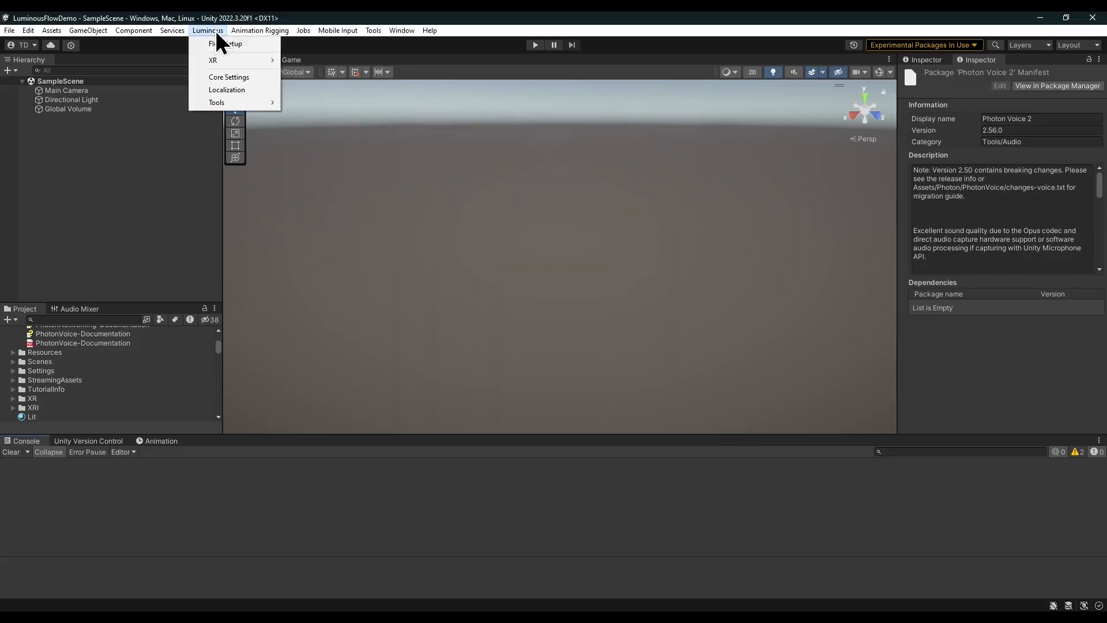
{"action": "left_click", "coordinate": [262, 43]}
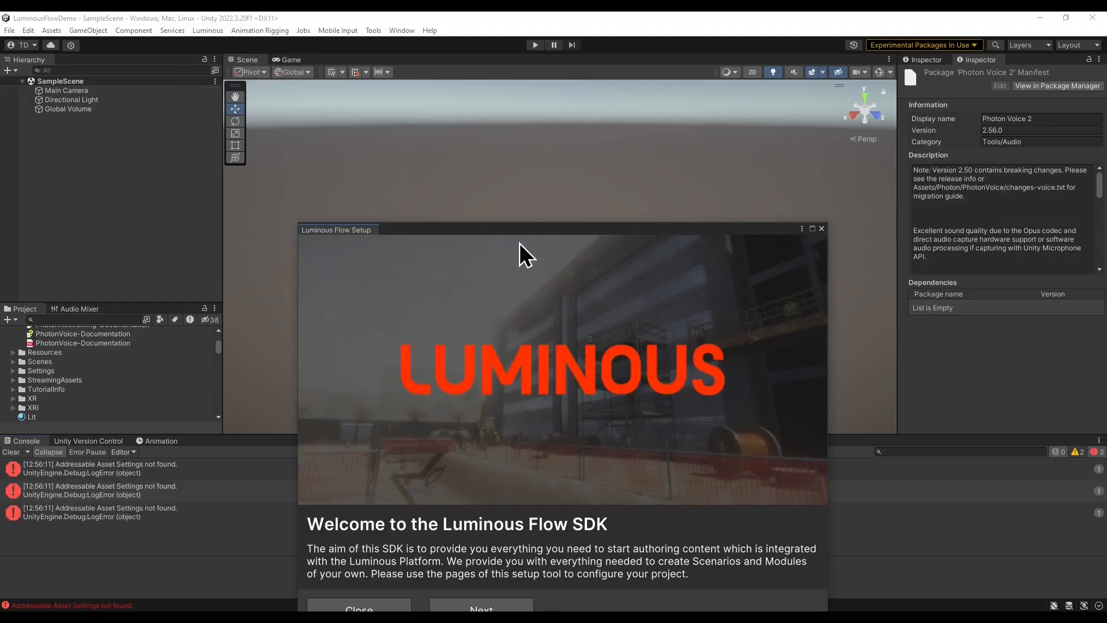
{"action": "left_click_drag", "start_coordinate": [497, 178], "coordinate": [473, 102]}
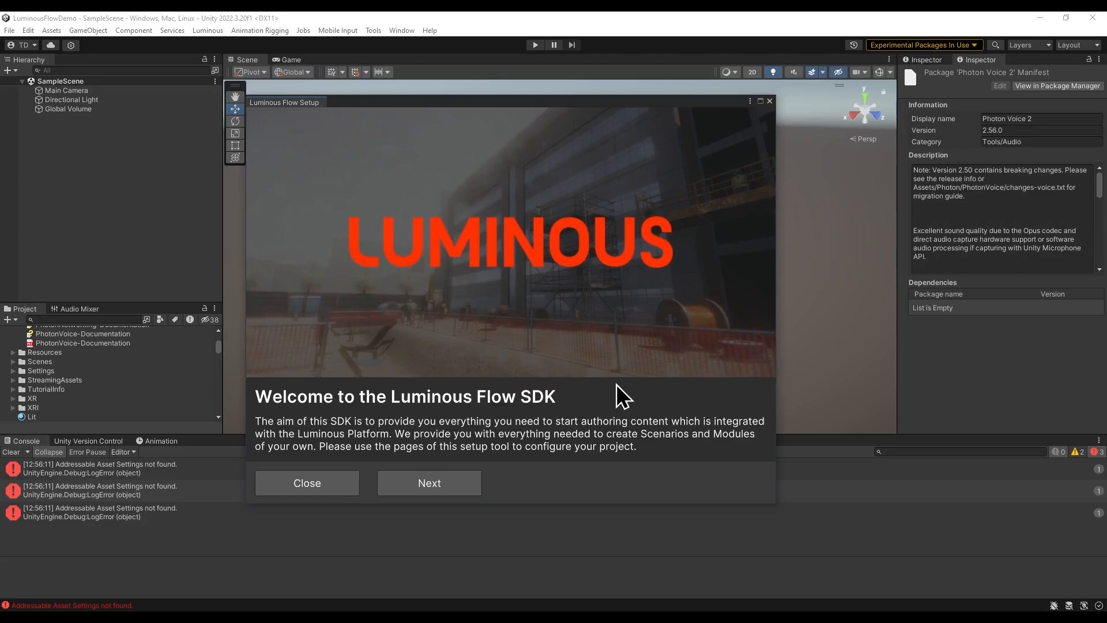
{"action": "left_click", "coordinate": [444, 490]}
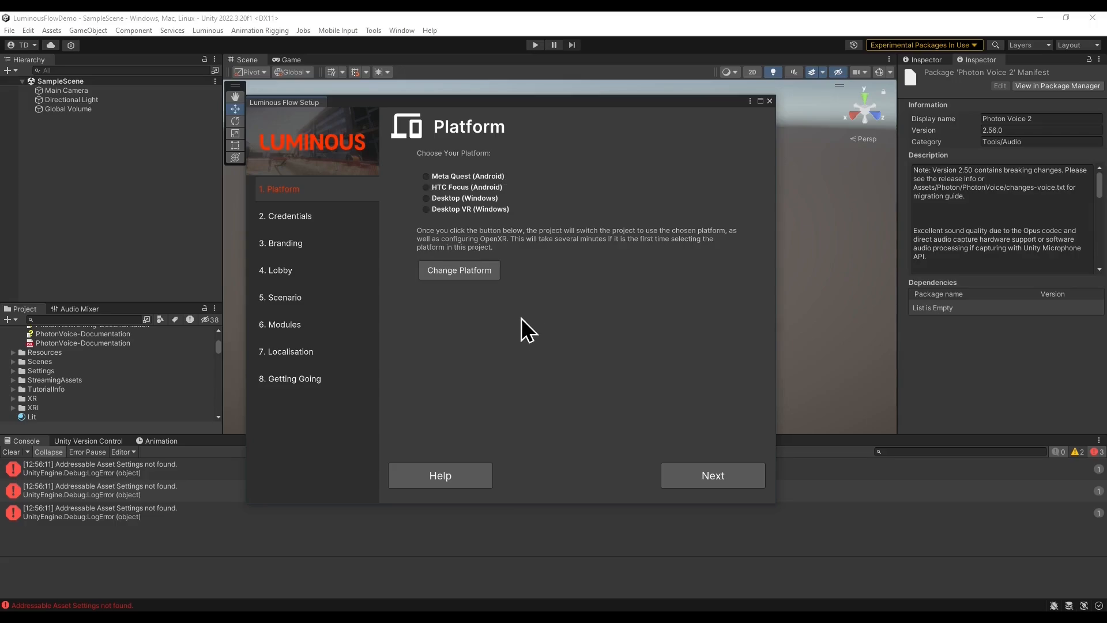
Choose Desktop (Windows) as the platform and continue to the Credentials page.
{"action": "left_click", "coordinate": [425, 198]}
{"action": "left_click", "coordinate": [721, 483]}
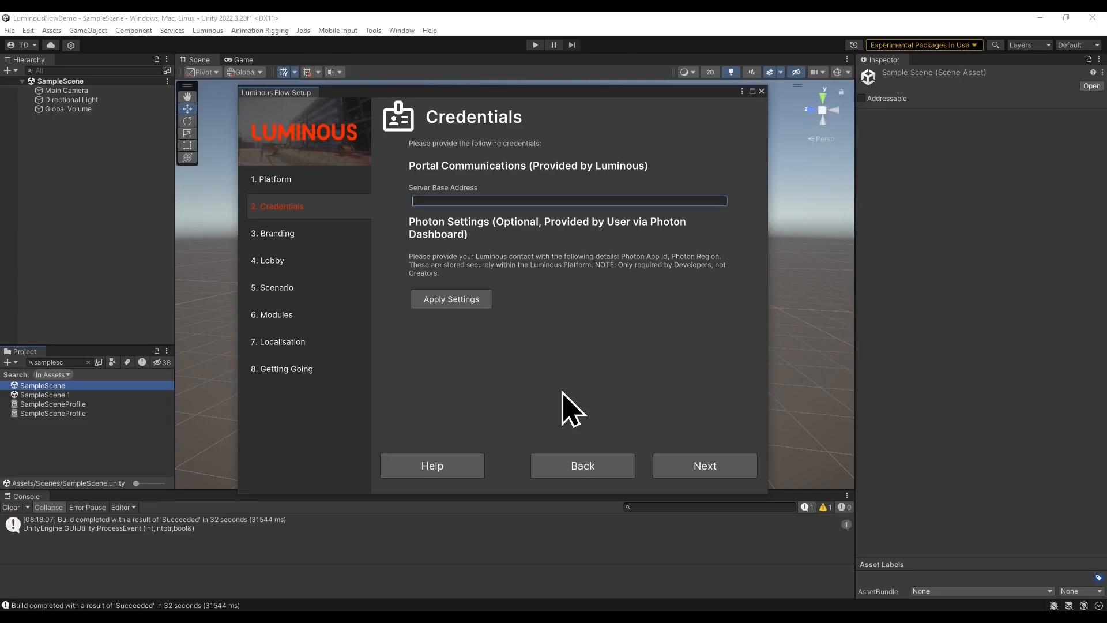
Enter portal.luminous3d.io as the server base address and continue to Branding.
{"action": "type", "text": "portal.luminous3d.io"}
{"action": "left_click", "coordinate": [568, 390]}
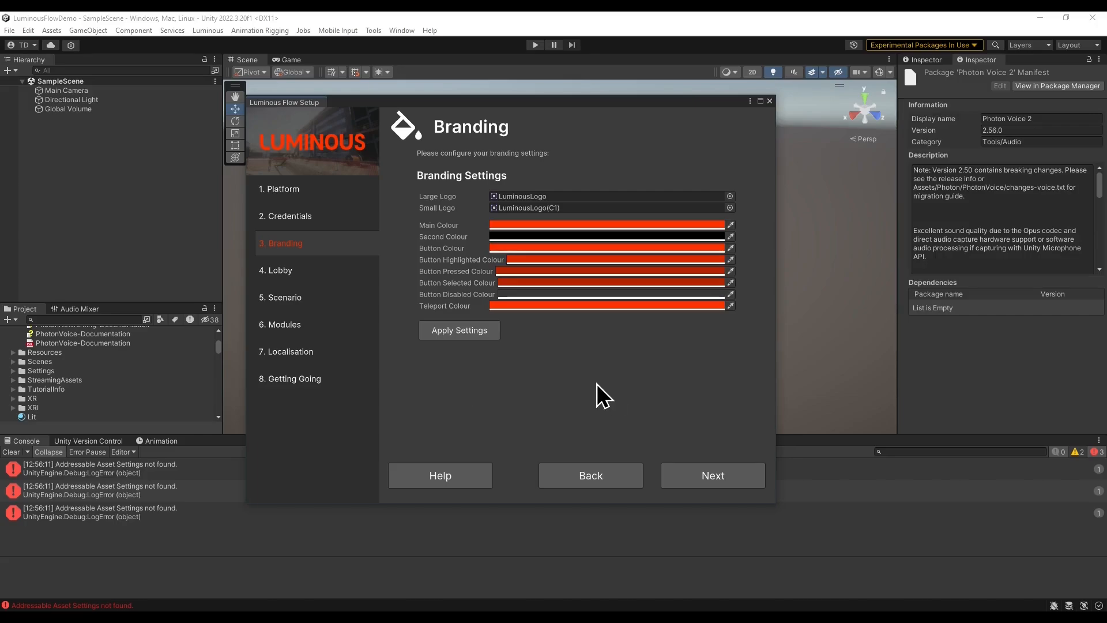
Advance through the Branding, Lobby, Scenario and Modules pages keeping their default settings.
{"action": "left_click", "coordinate": [700, 470]}
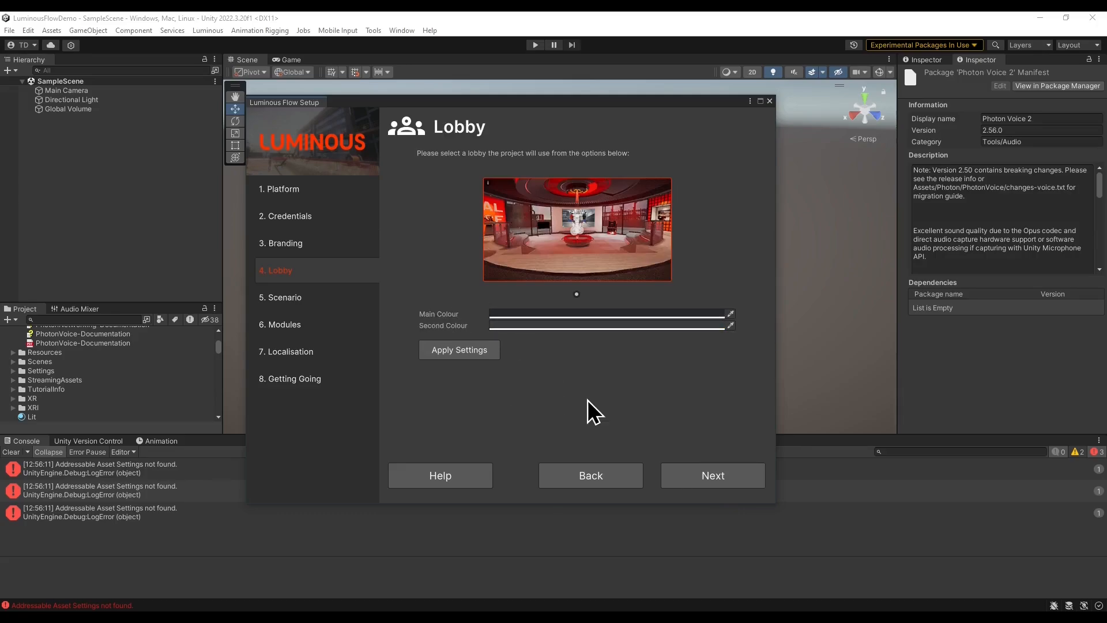
{"action": "left_click", "coordinate": [727, 471]}
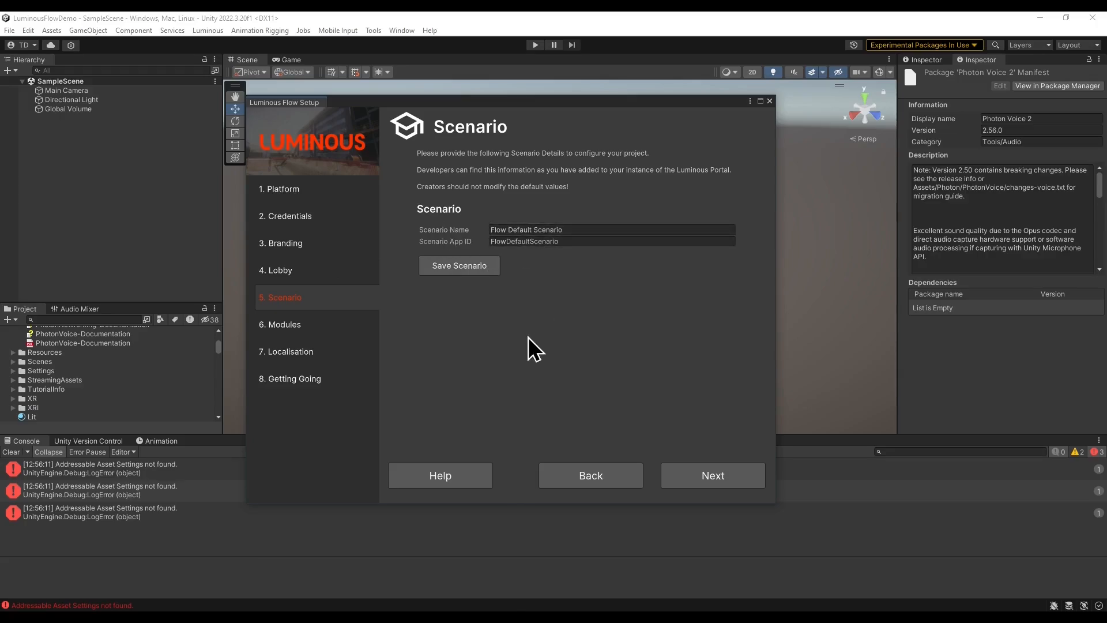
{"action": "left_click", "coordinate": [715, 474]}
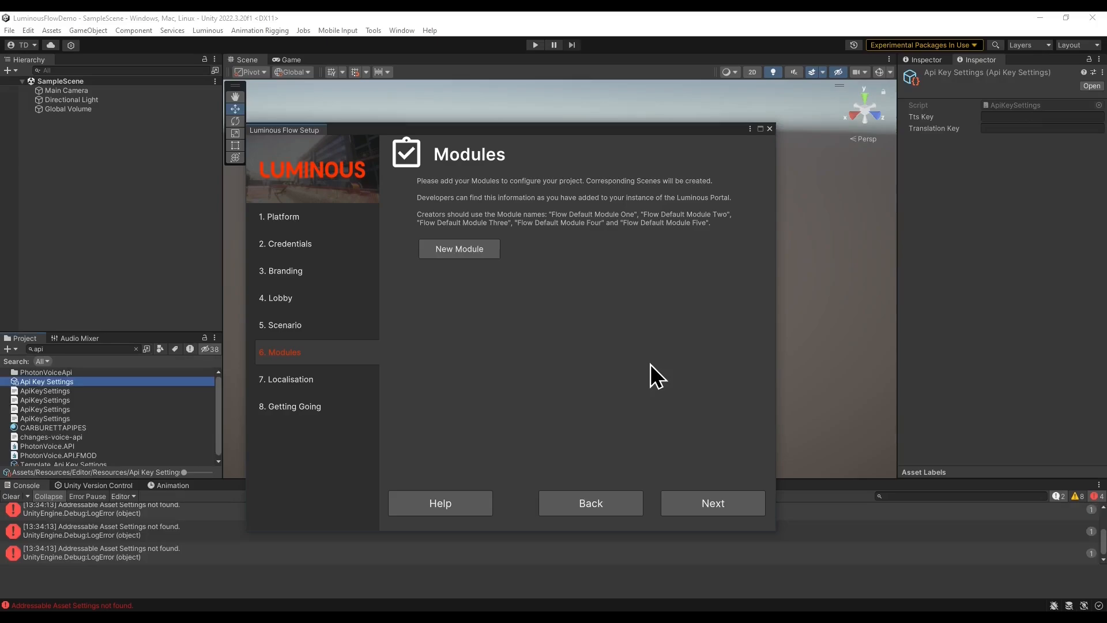
{"action": "left_click", "coordinate": [746, 498]}
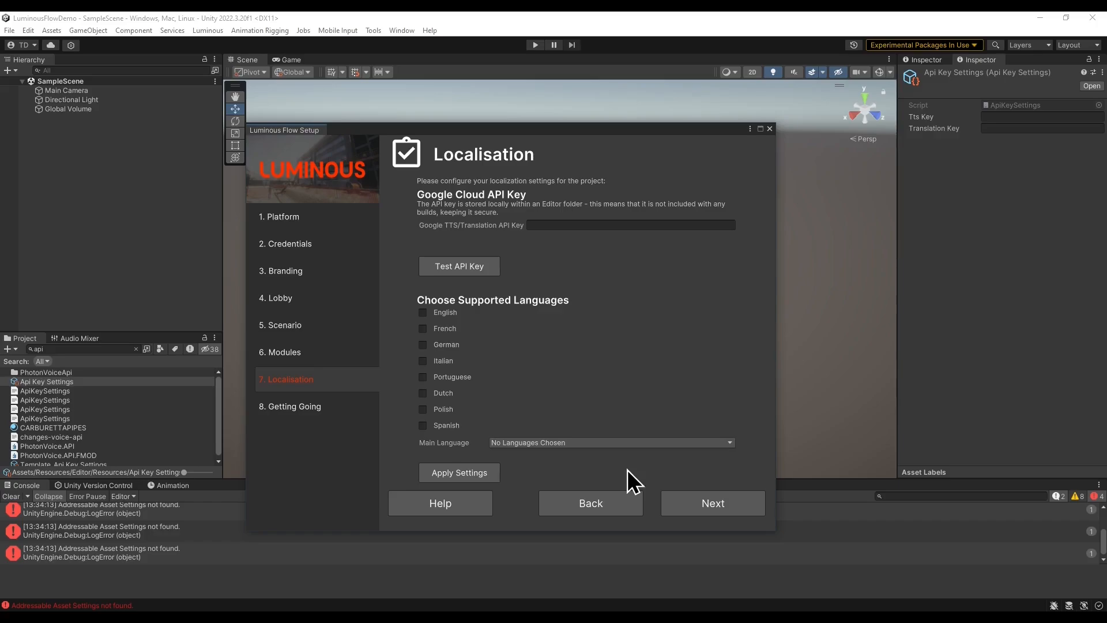
Skip the Localisation page and finish the Luminous Flow Setup wizard.
{"action": "left_click", "coordinate": [718, 507]}
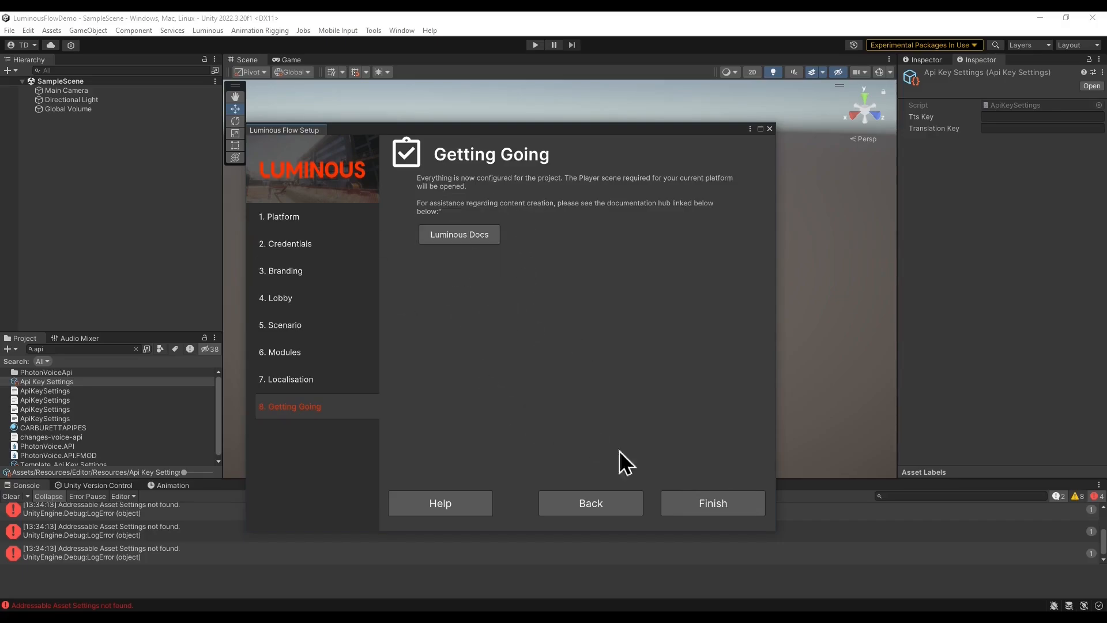
{"action": "left_click", "coordinate": [711, 504]}
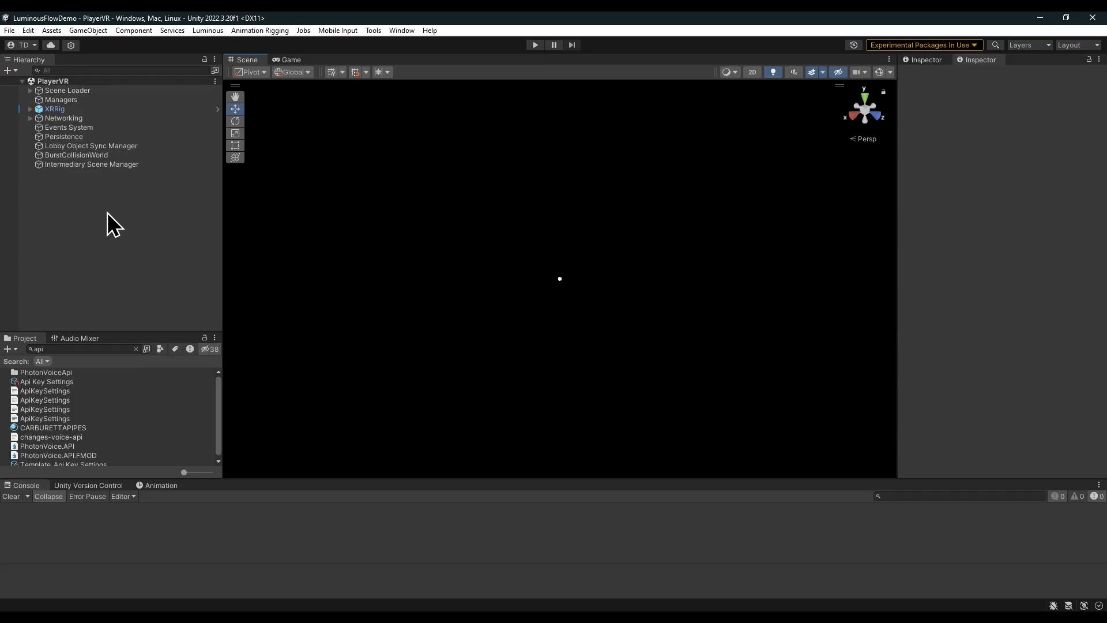
Search the project for interactionssam and add the InteractionsSampleModule scene to the open hierarchy.
{"action": "key", "text": "ctrl+f"}
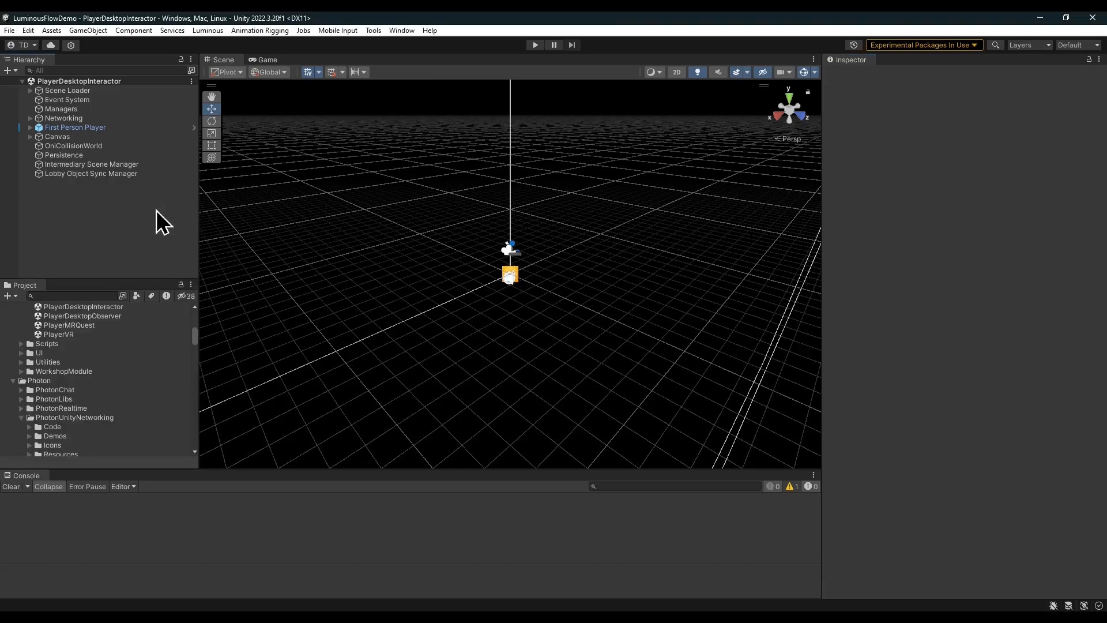
{"action": "left_click", "coordinate": [69, 295]}
{"action": "type", "text": "interactionssam"}
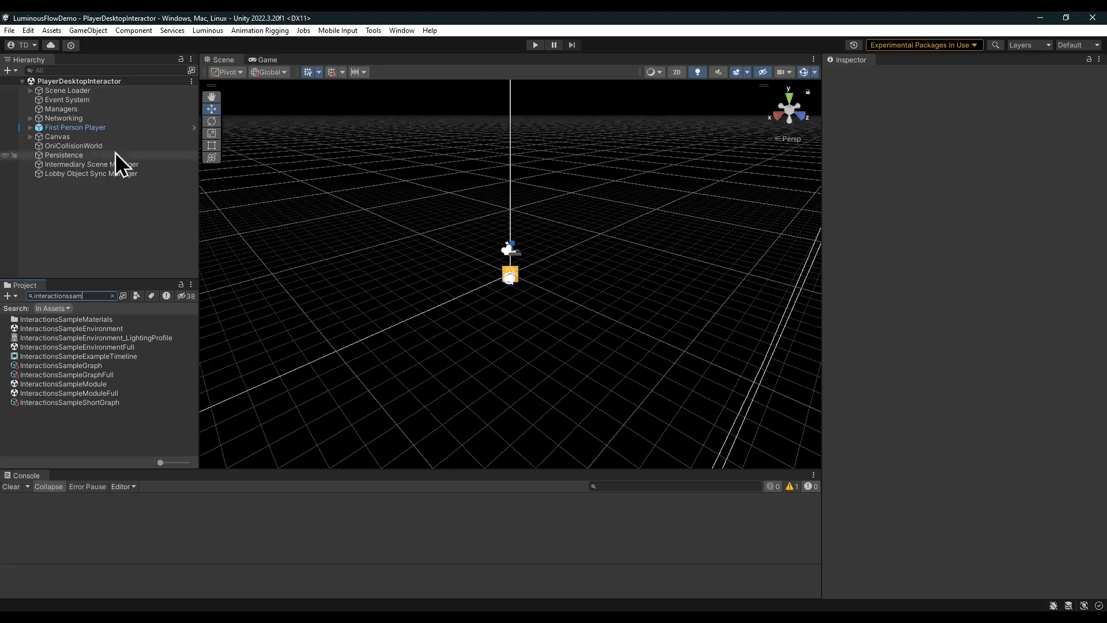
{"action": "left_click", "coordinate": [97, 384]}
{"action": "left_click_drag", "start_coordinate": [96, 209], "coordinate": [94, 209]}
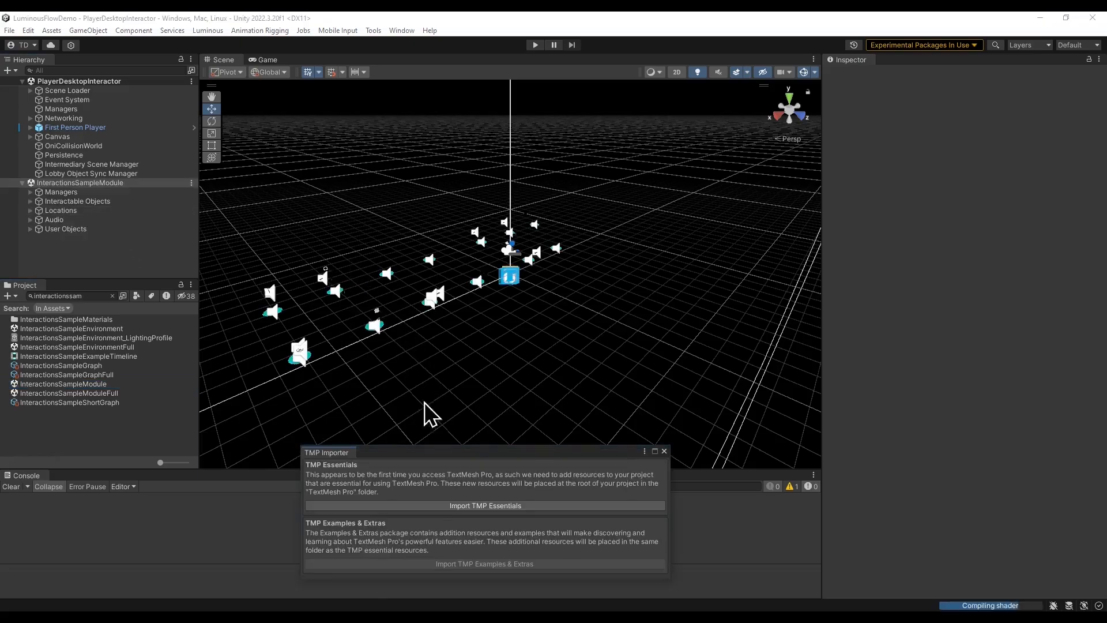
Import the TMP Essentials from the TMP Importer and close it.
{"action": "left_click_drag", "start_coordinate": [463, 454], "coordinate": [489, 202]}
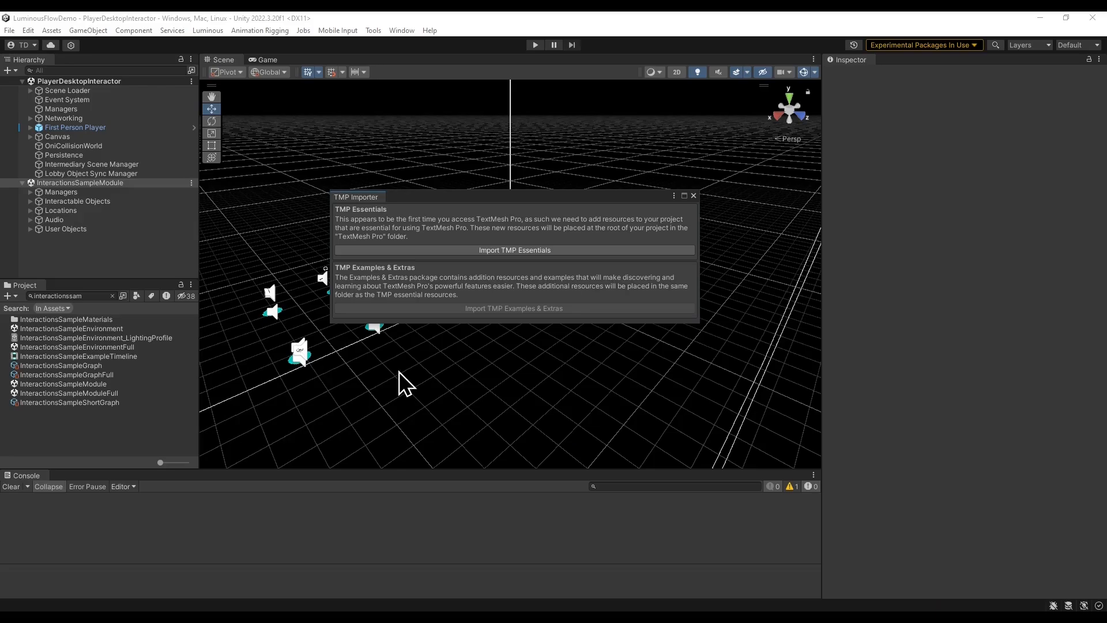
{"action": "left_click", "coordinate": [521, 250]}
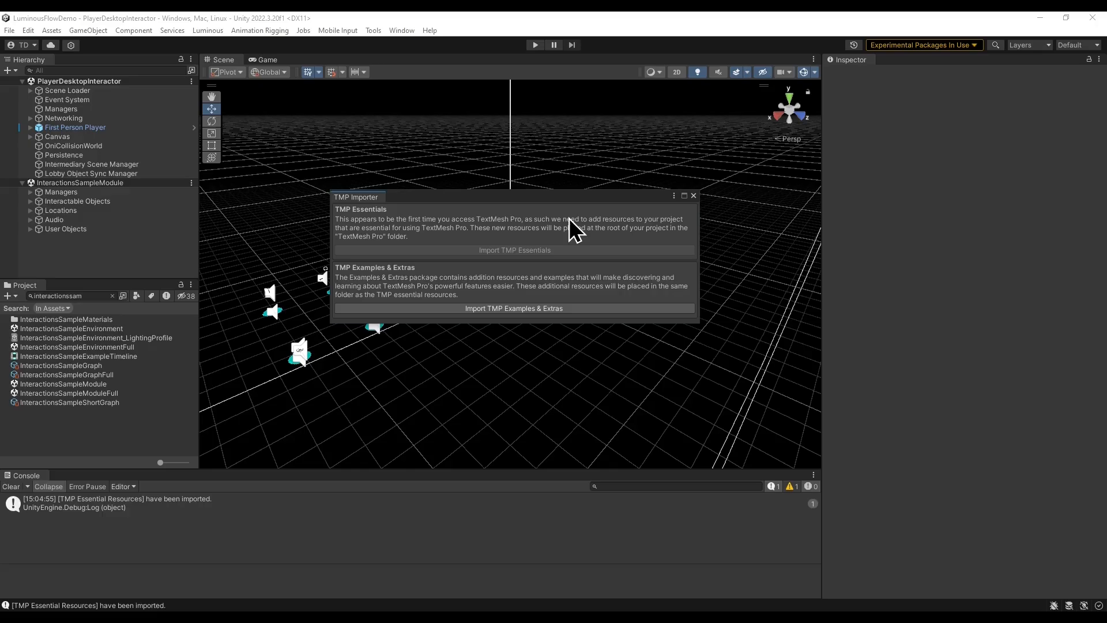
{"action": "left_click", "coordinate": [693, 196]}
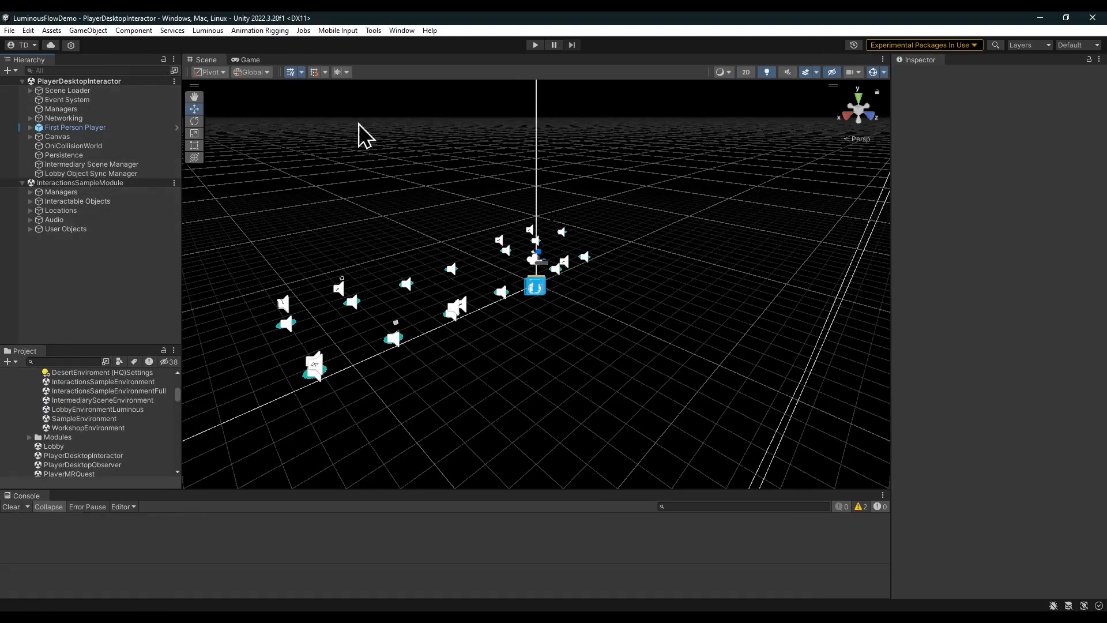
{"action": "left_click", "coordinate": [404, 30]}
{"action": "mouse_move", "coordinate": [444, 56]}
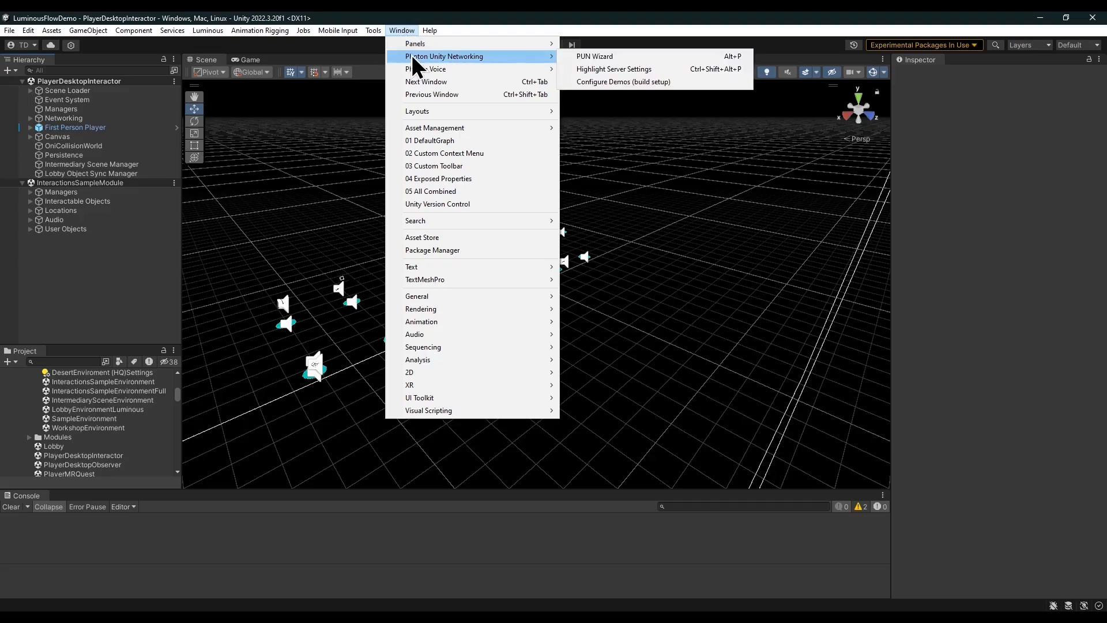
{"action": "left_click", "coordinate": [654, 57]}
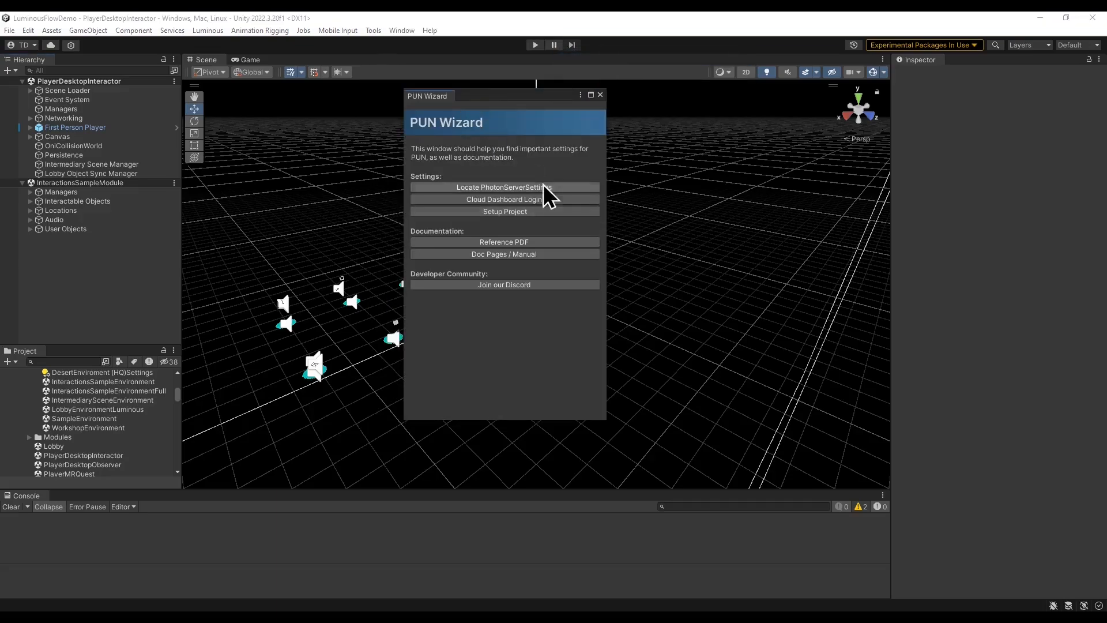
{"action": "left_click", "coordinate": [530, 211]}
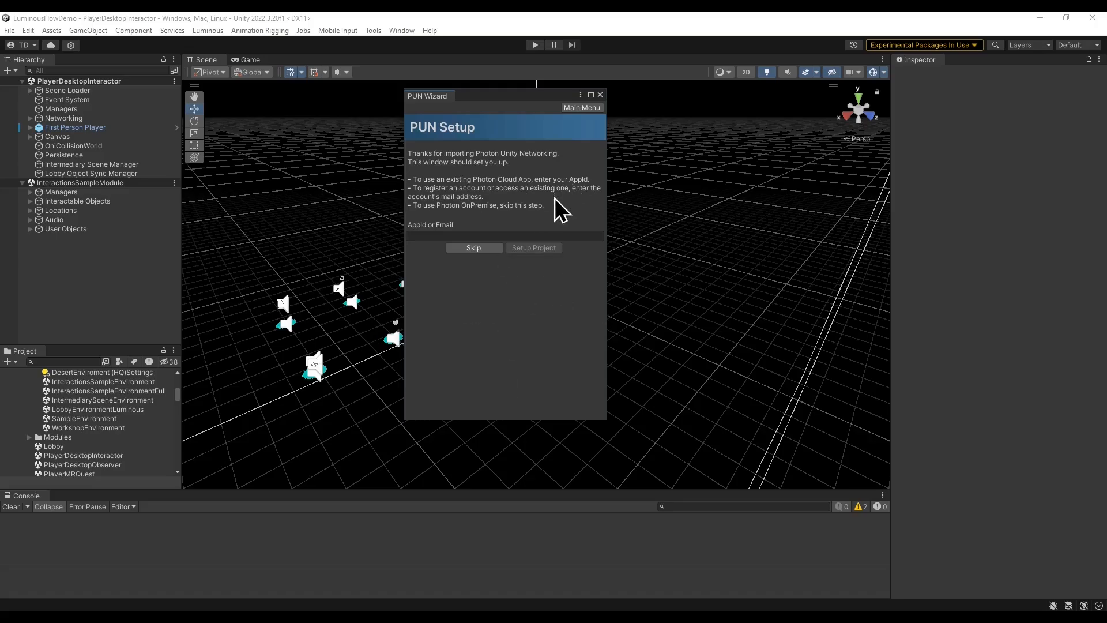
{"action": "left_click", "coordinate": [600, 94]}
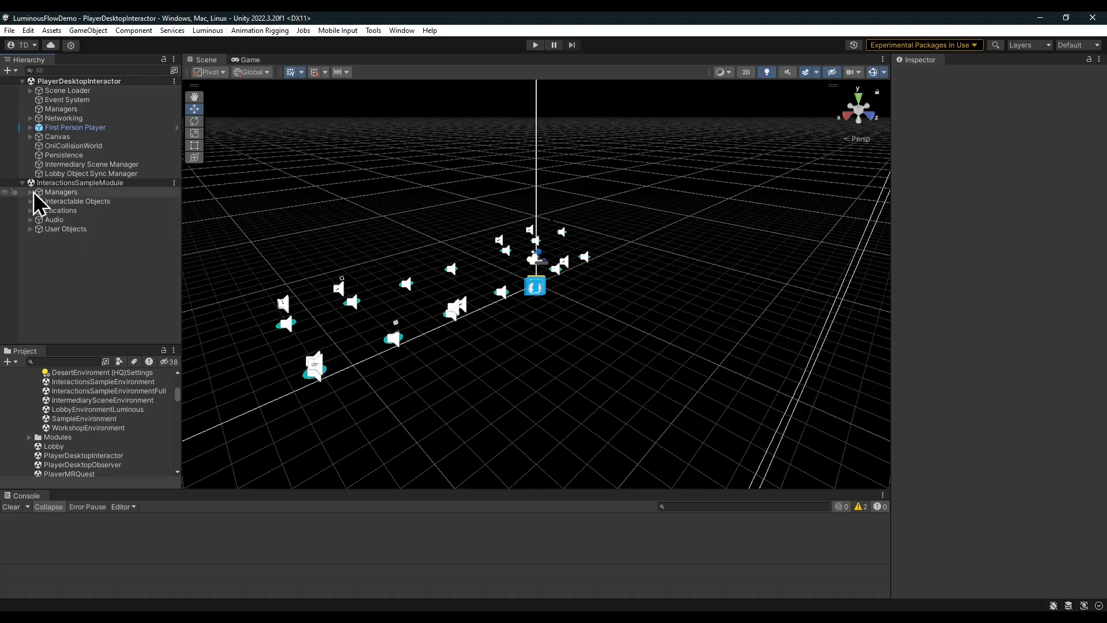
Locate the Environment Loader's InteractionsSampleEnvironment scene asset and mark it as Addressable.
{"action": "left_click", "coordinate": [30, 192]}
{"action": "left_click", "coordinate": [88, 211]}
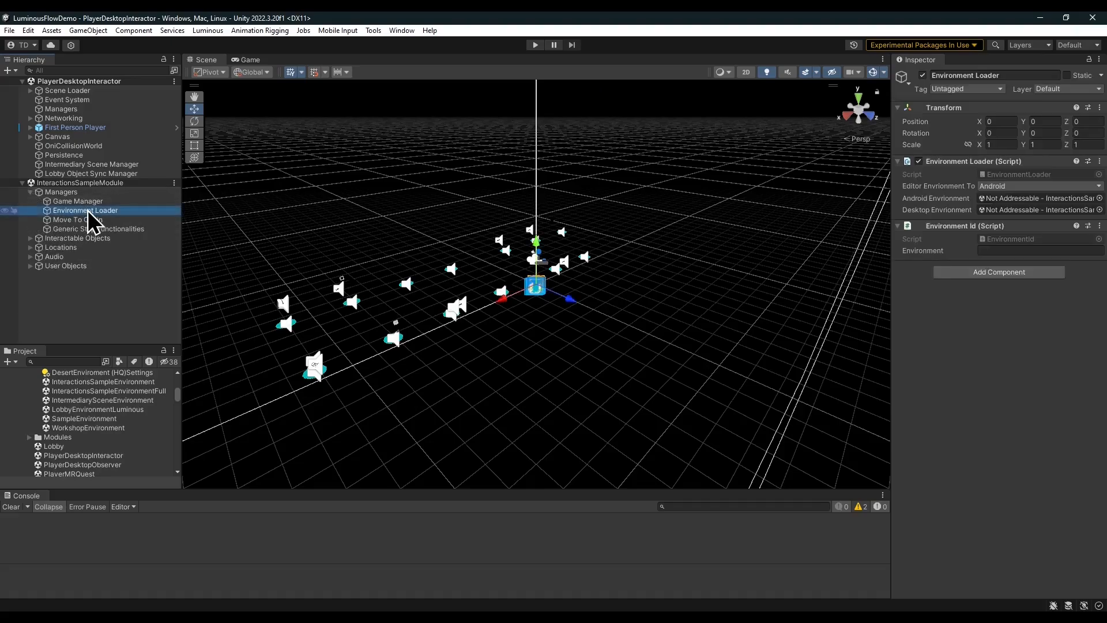
{"action": "left_click_drag", "start_coordinate": [891, 194], "coordinate": [810, 196]}
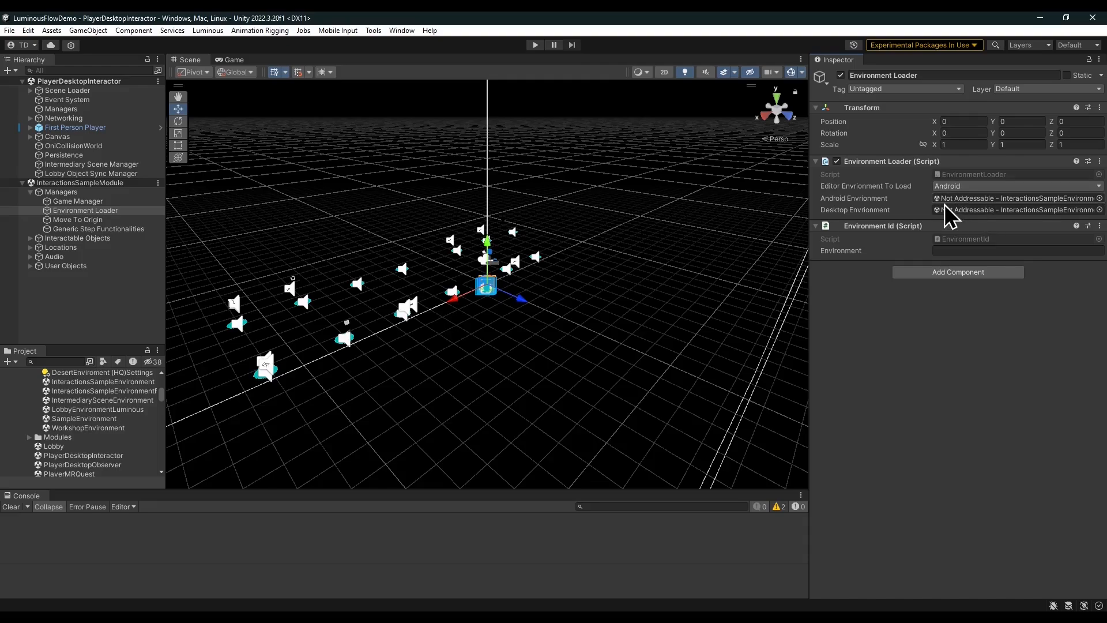
{"action": "left_click", "coordinate": [990, 198]}
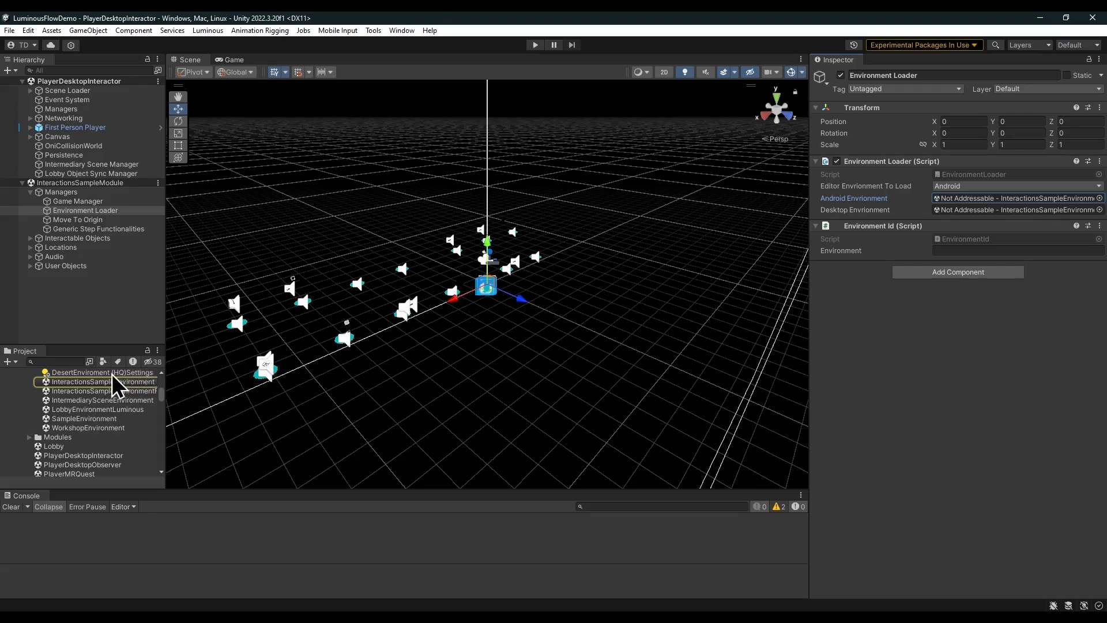
{"action": "left_click", "coordinate": [101, 383]}
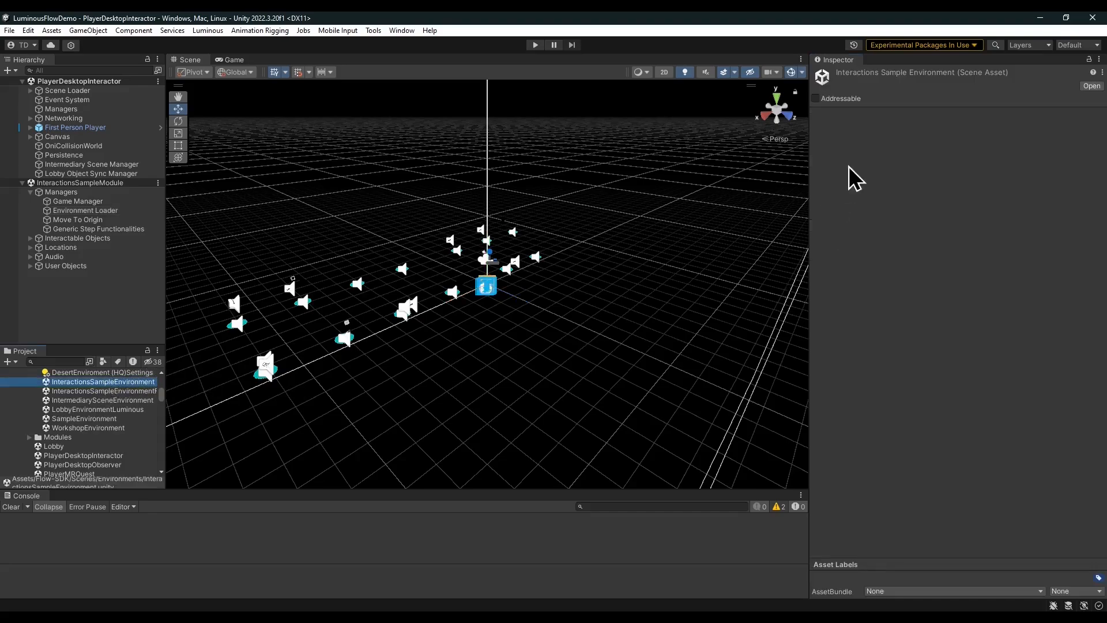
{"action": "left_click", "coordinate": [815, 99]}
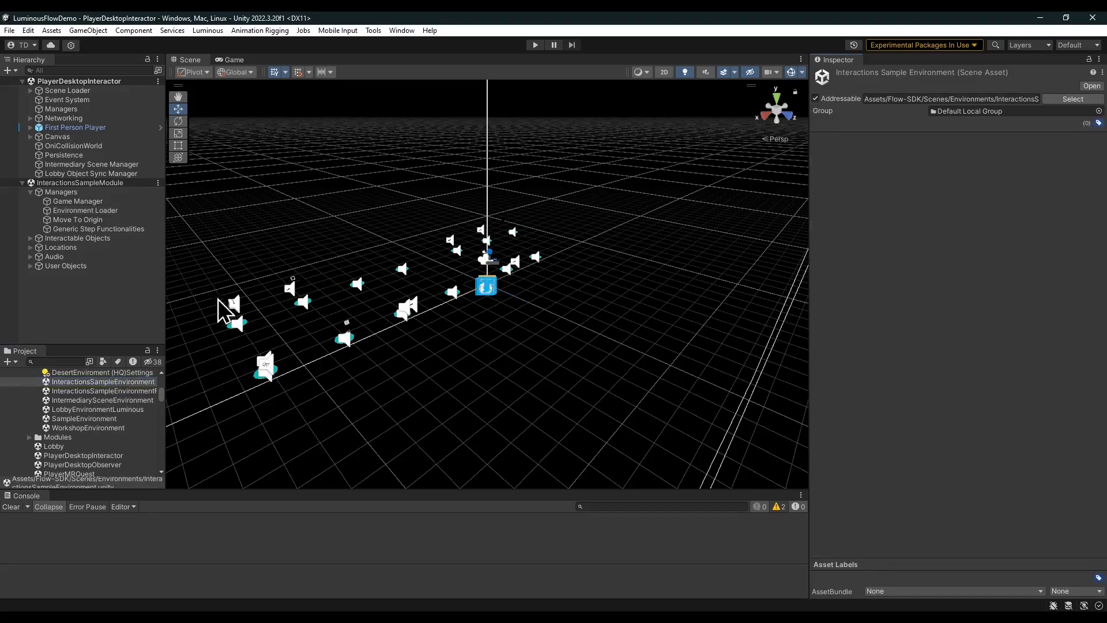
Review the scenes in the build list in Build Settings and close the window.
{"action": "left_click", "coordinate": [14, 32]}
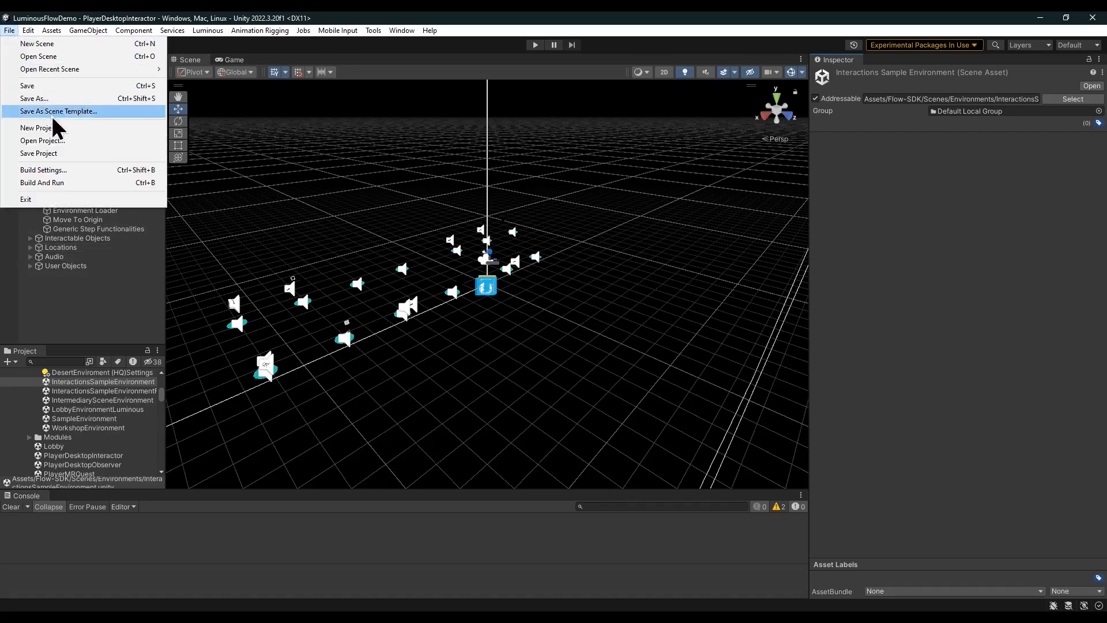
{"action": "left_click", "coordinate": [55, 169]}
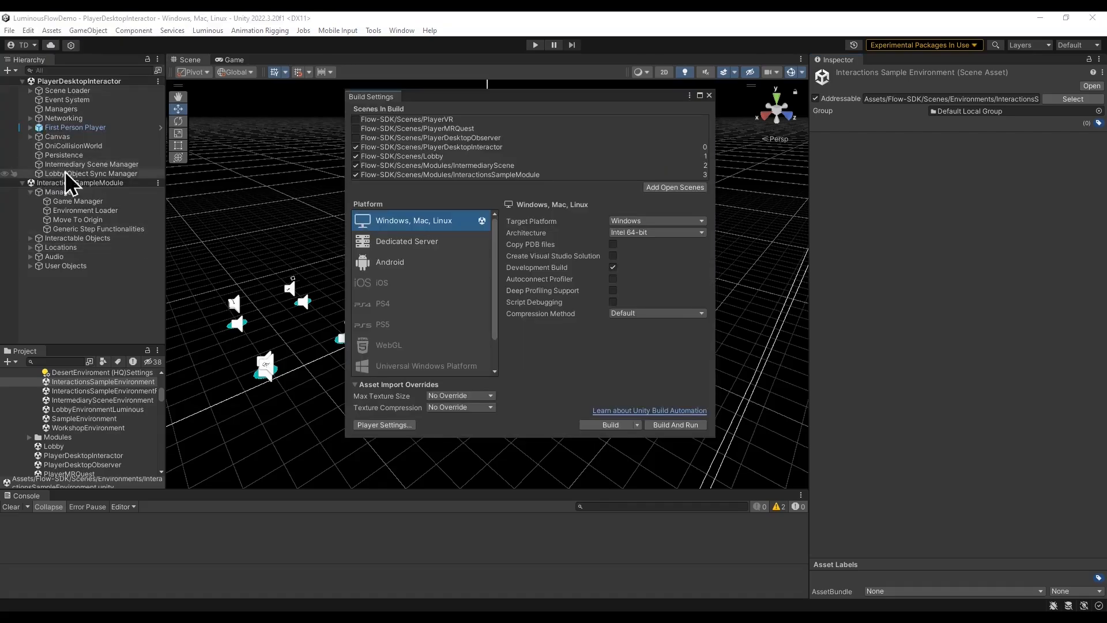
{"action": "left_click", "coordinate": [387, 148]}
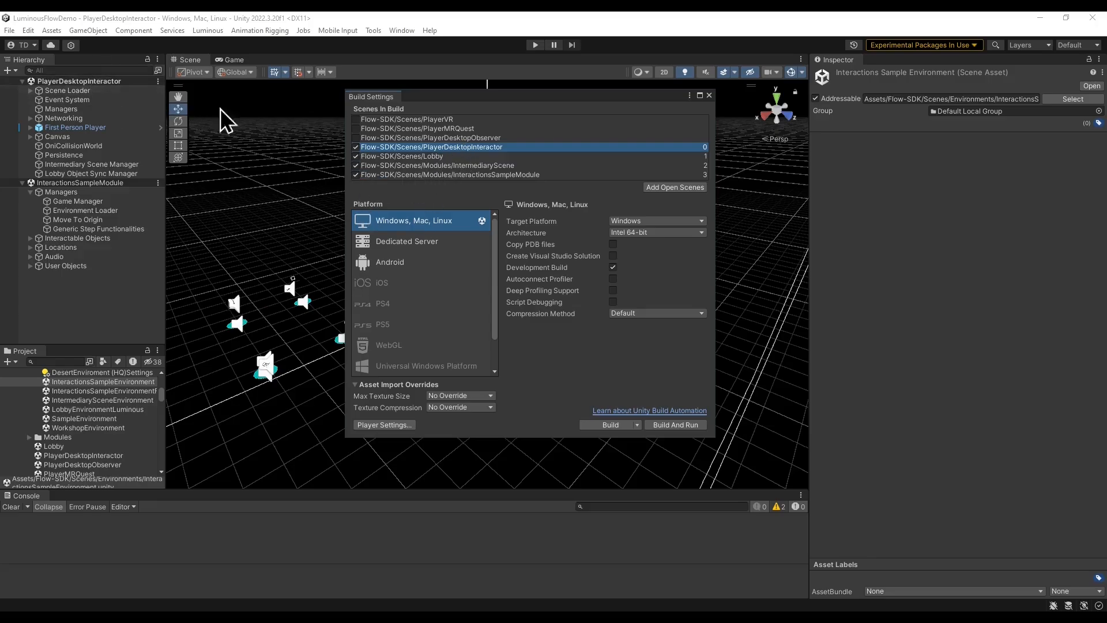
{"action": "left_click", "coordinate": [429, 121]}
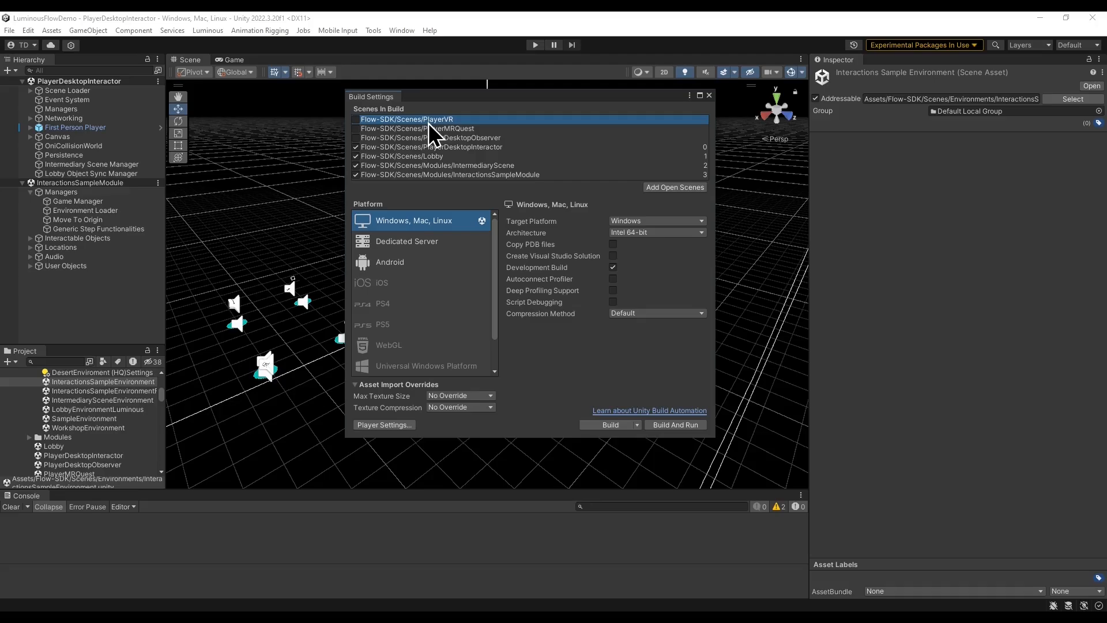
{"action": "left_click", "coordinate": [356, 147]}
{"action": "left_click", "coordinate": [355, 120]}
{"action": "left_click", "coordinate": [356, 147]}
{"action": "left_click", "coordinate": [452, 174]}
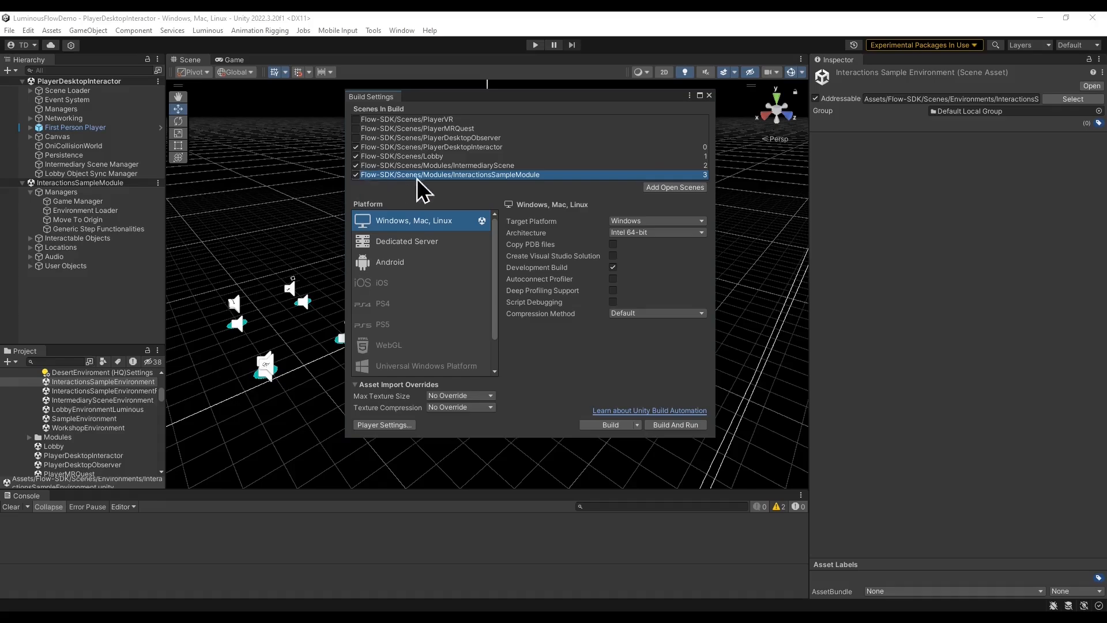
{"action": "left_click", "coordinate": [709, 96]}
Select the Scene Loader and start Play mode, acknowledging the Photon setup warning.
{"action": "left_click", "coordinate": [67, 91]}
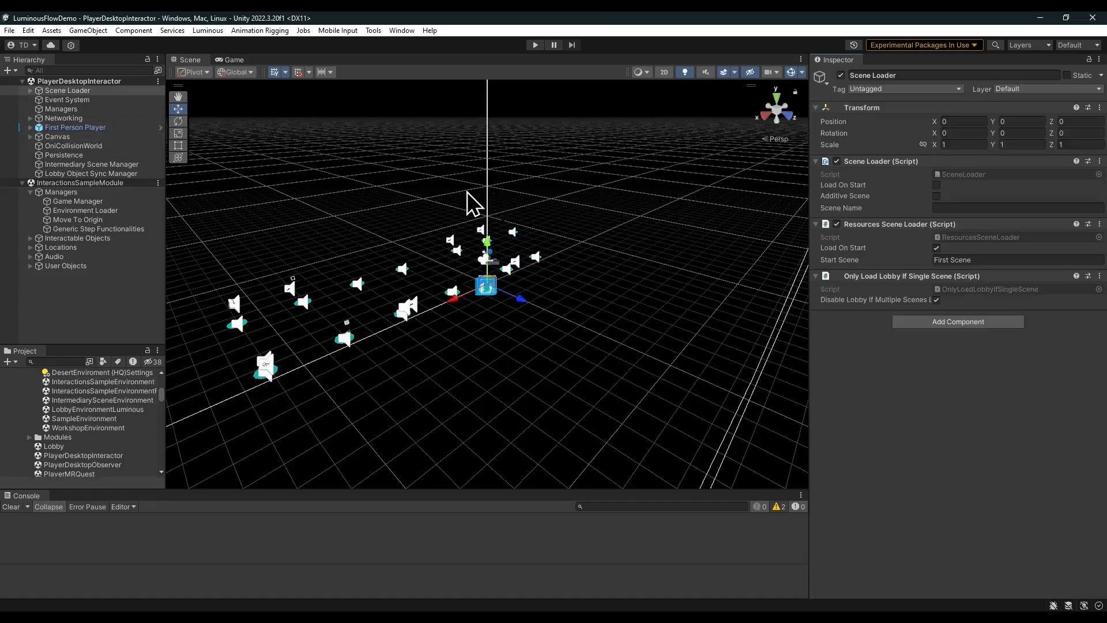
{"action": "left_click", "coordinate": [535, 46]}
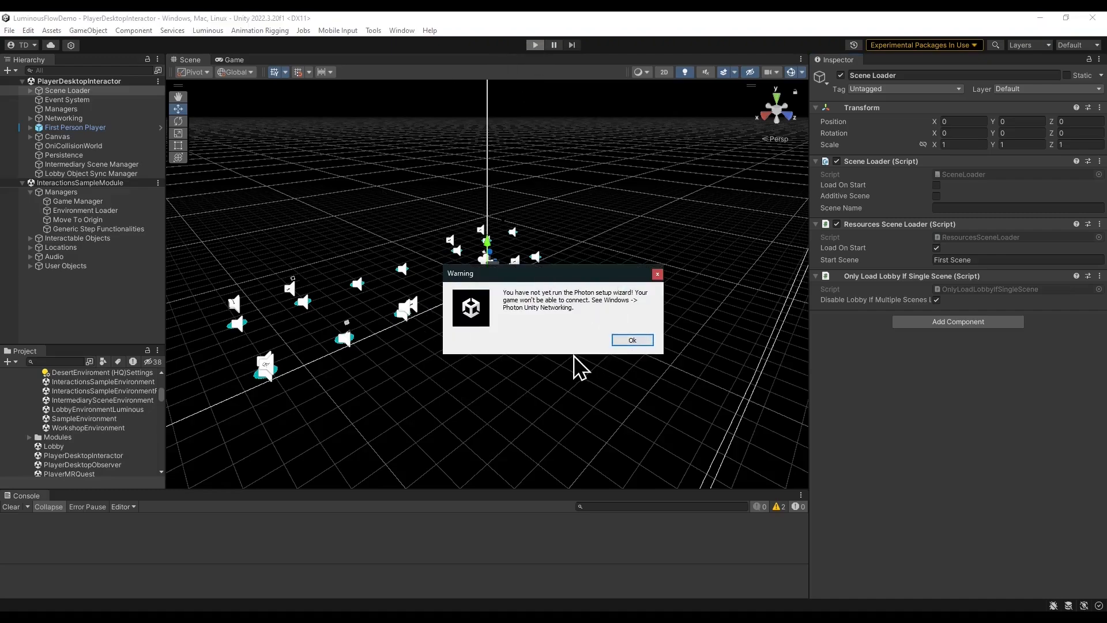
{"action": "left_click", "coordinate": [634, 342]}
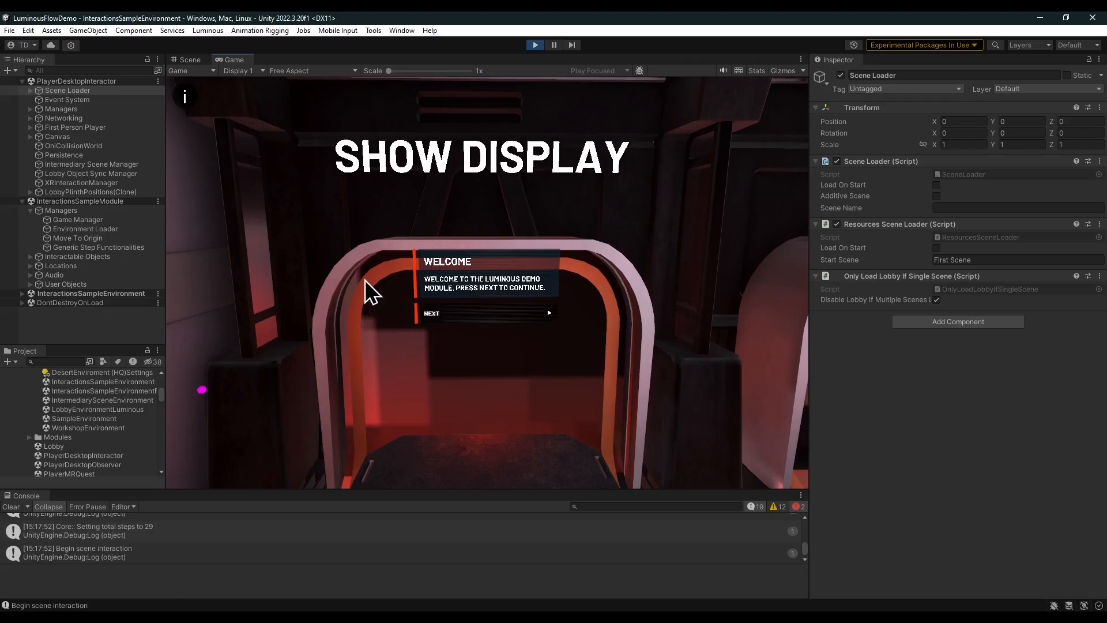
Advance through the module's Welcome and Show Display steps, walk around the scene, and exit Play mode.
{"action": "left_click", "coordinate": [449, 312]}
{"action": "mouse_move", "coordinate": [496, 271]}
{"action": "right_mouse_down"}
{"action": "mouse_move", "coordinate": [520, 278]}
{"action": "mouse_move", "coordinate": [465, 290]}
{"action": "mouse_move", "coordinate": [605, 290]}
{"action": "mouse_move", "coordinate": [501, 279]}
{"action": "right_mouse_up"}
{"action": "key", "text": "w"}
{"action": "right_click_drag", "start_coordinate": [635, 321], "coordinate": [387, 328]}
{"action": "key", "text": "w"}
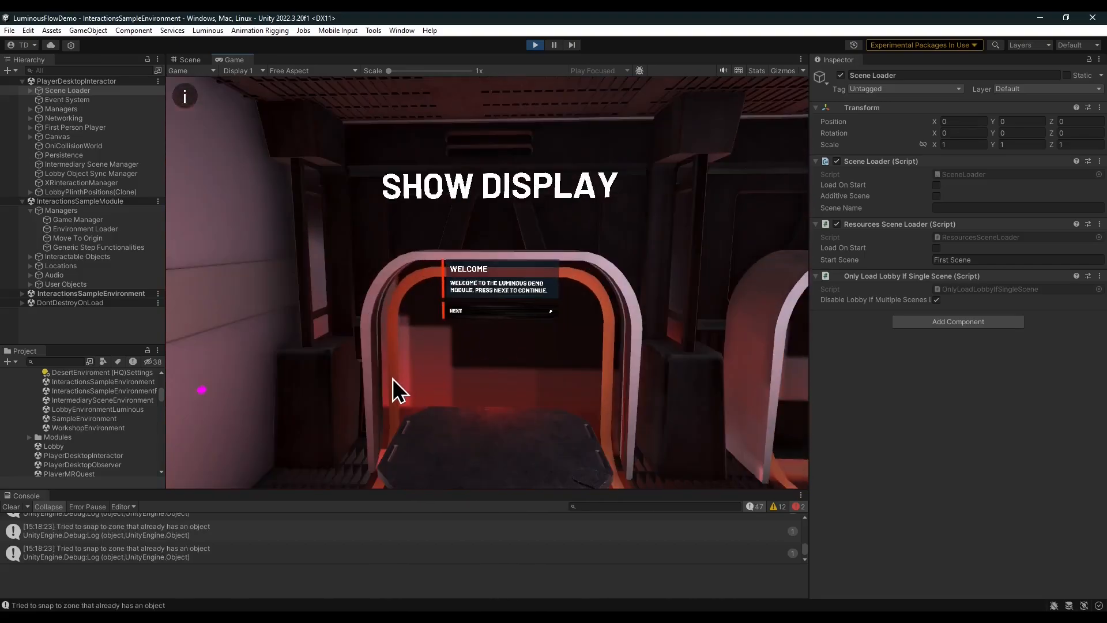
{"action": "left_click", "coordinate": [500, 311]}
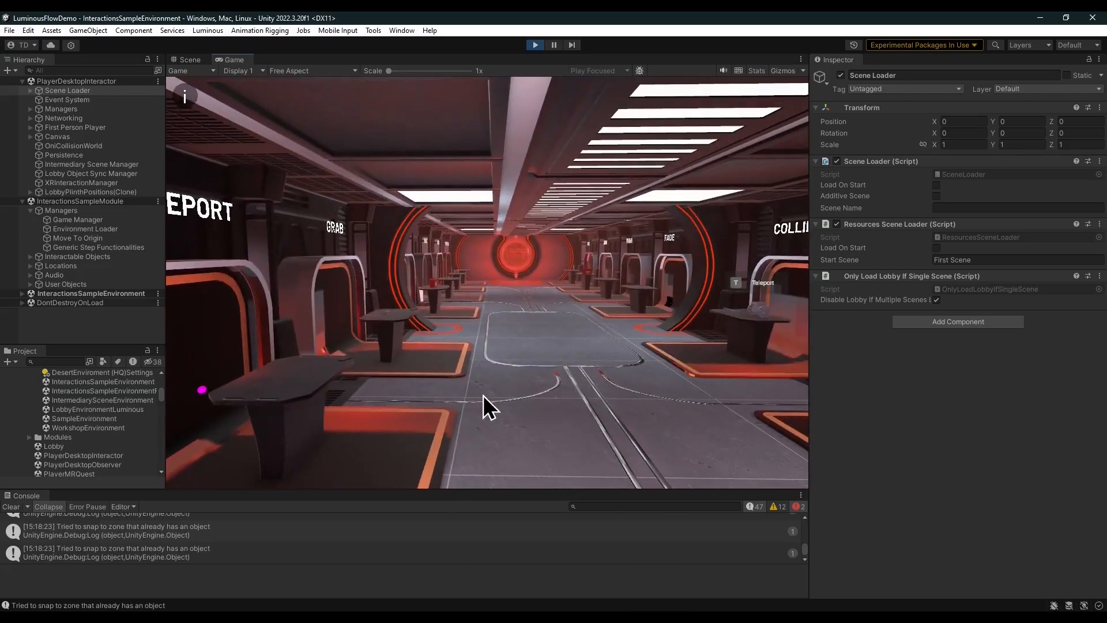
{"action": "right_click_drag", "start_coordinate": [484, 403], "coordinate": [561, 387]}
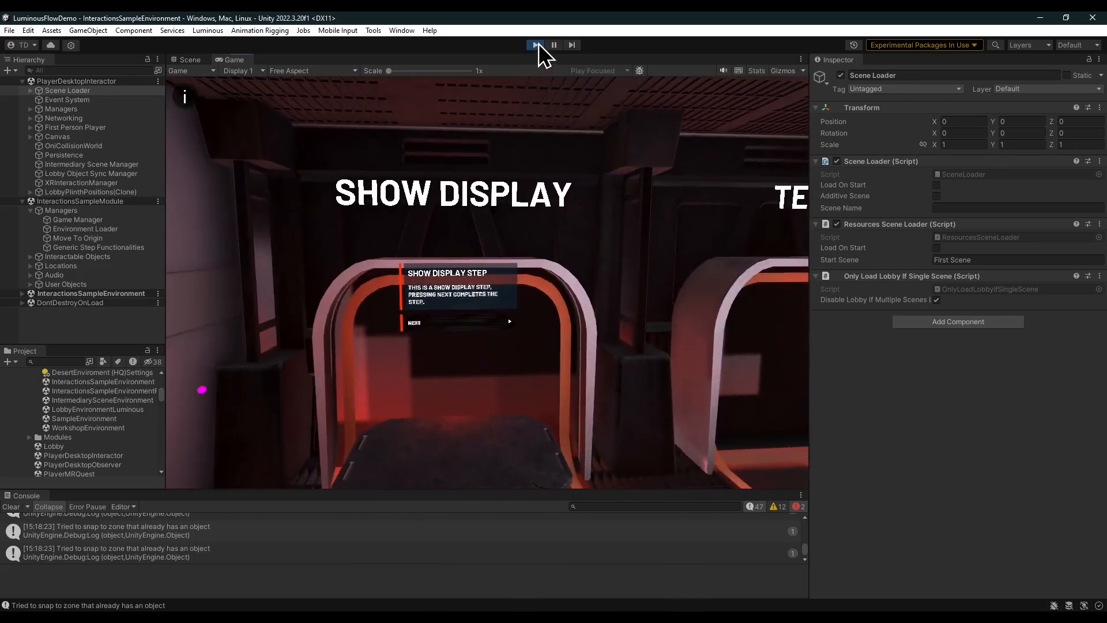
{"action": "left_click", "coordinate": [535, 45]}
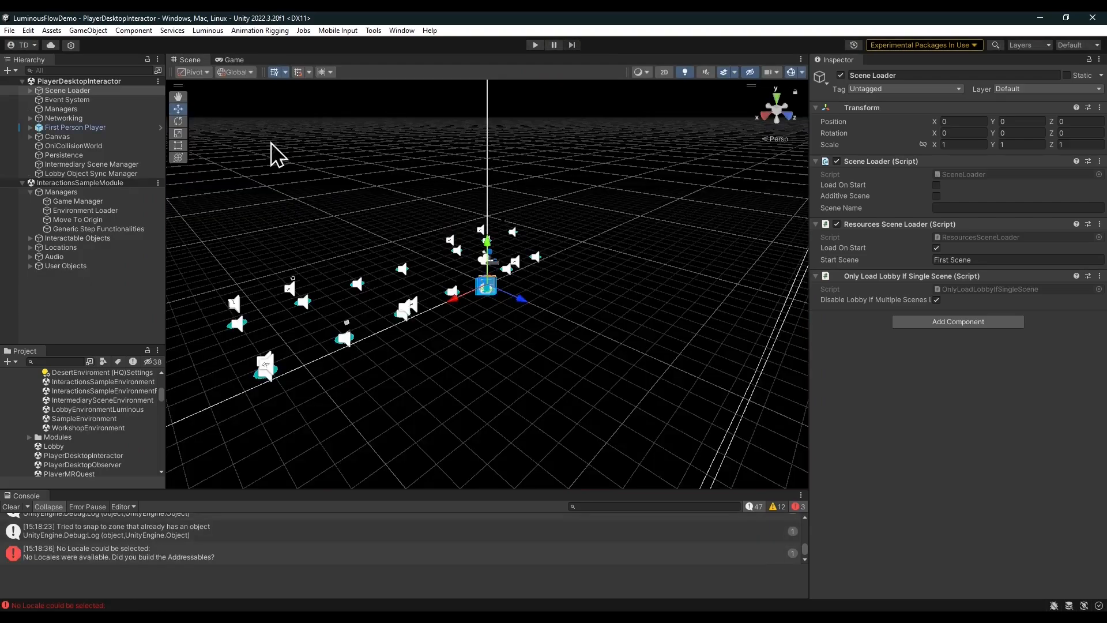
Remove the InteractionsSampleModule scene from the hierarchy.
{"action": "right_click", "coordinate": [130, 183]}
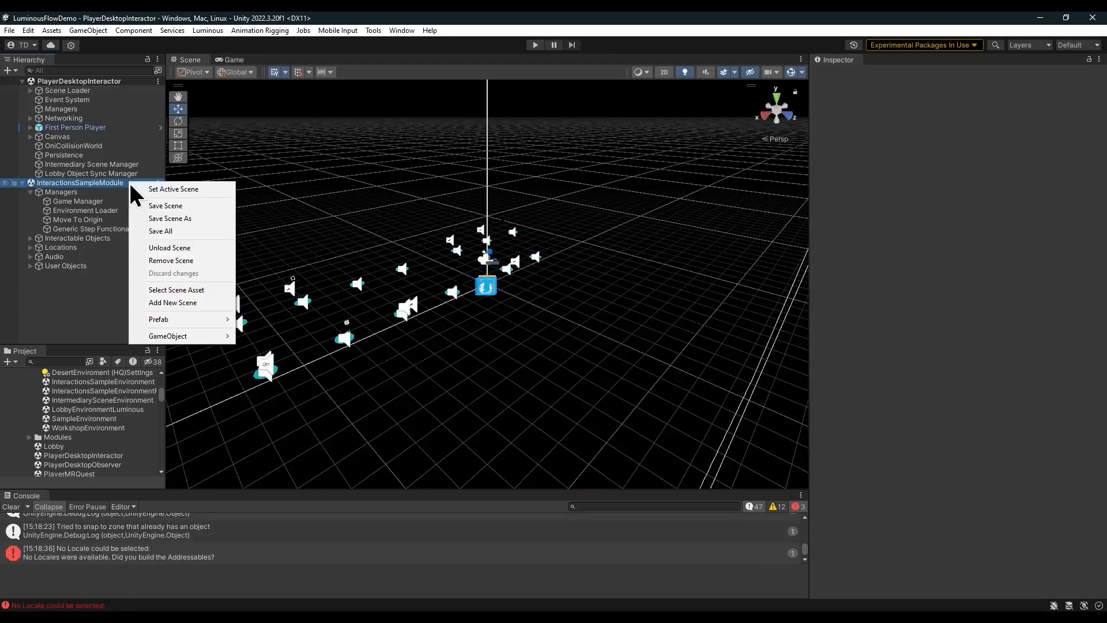
{"action": "left_click", "coordinate": [172, 261]}
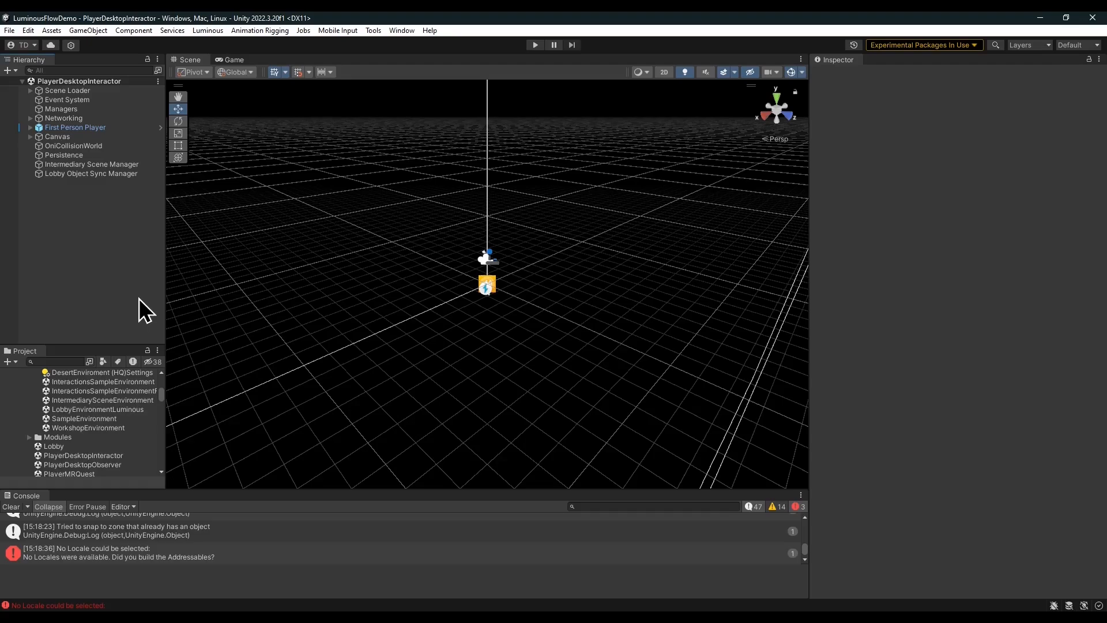
Reopen the Luminous Flow Setup wizard and go to its Scenario page.
{"action": "left_click", "coordinate": [209, 31]}
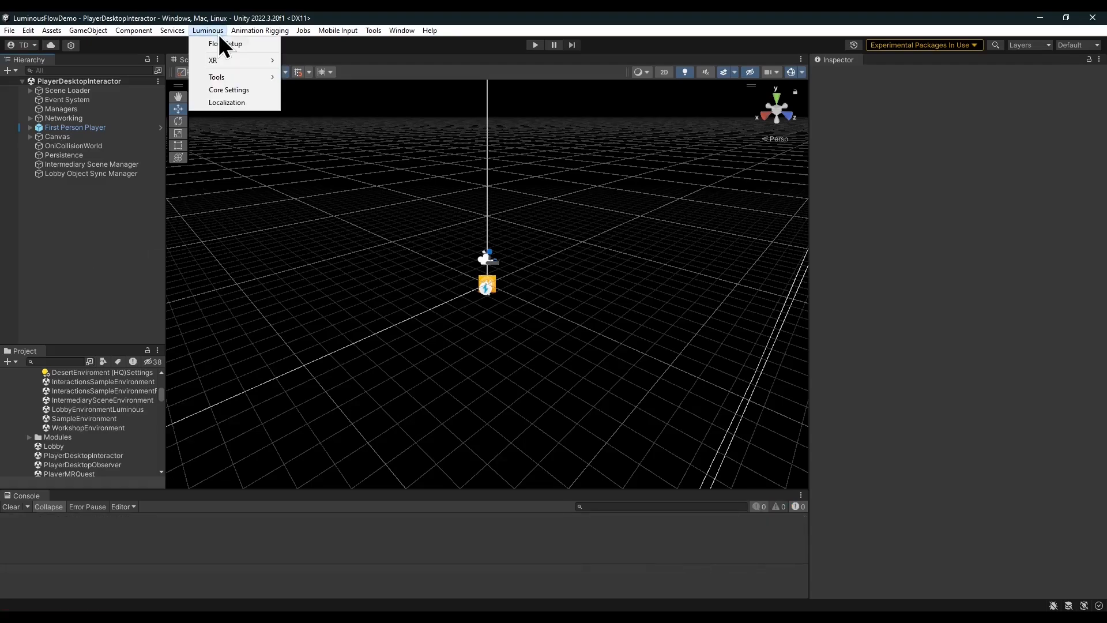
{"action": "left_click", "coordinate": [225, 45]}
{"action": "left_click", "coordinate": [397, 461]}
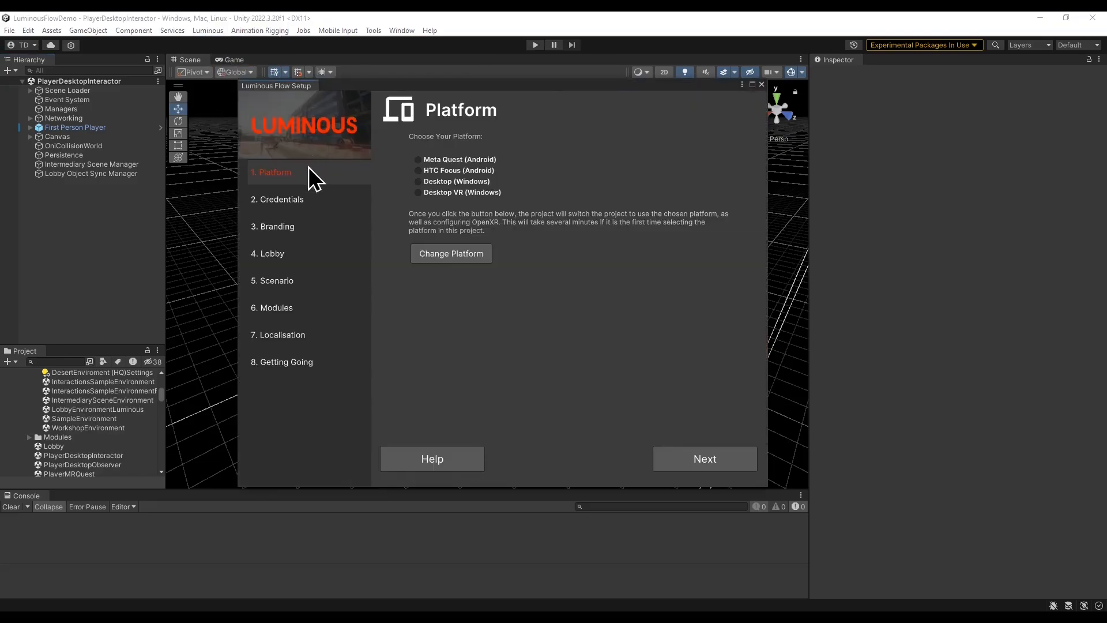
{"action": "left_click", "coordinate": [289, 280]}
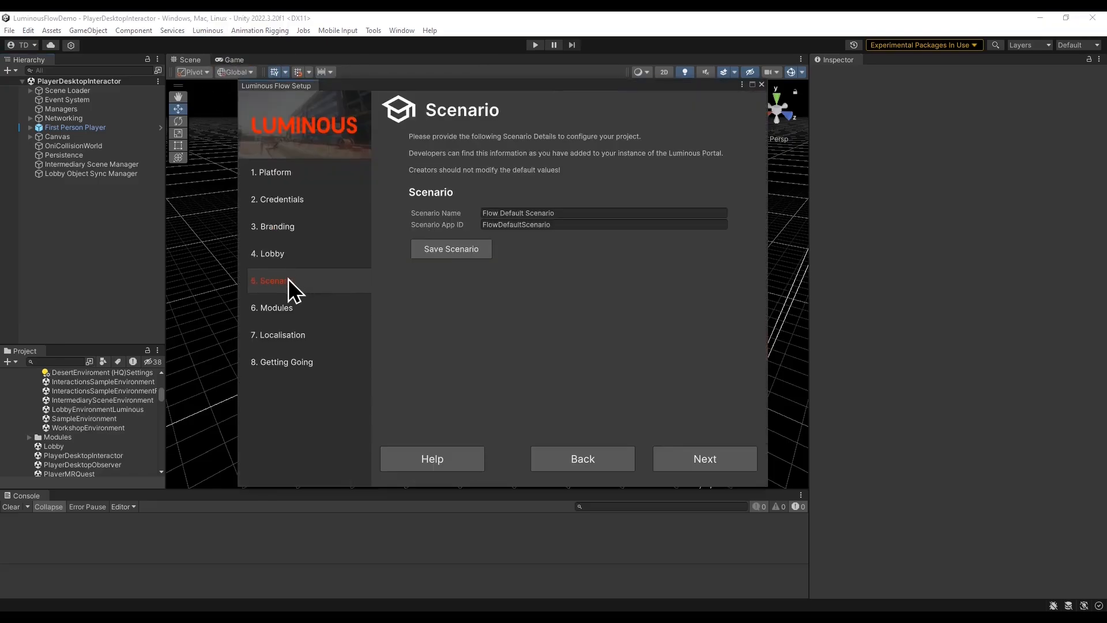
Save the scenario with its default Scenario Name and Scenario App ID.
{"action": "left_click", "coordinate": [458, 252]}
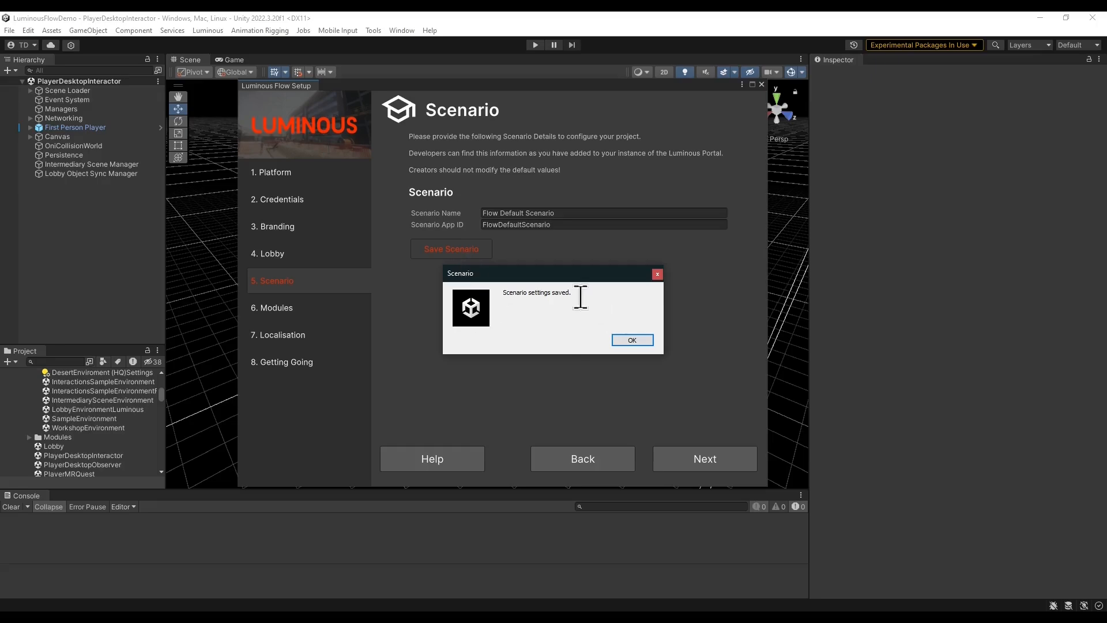
{"action": "left_click", "coordinate": [635, 341]}
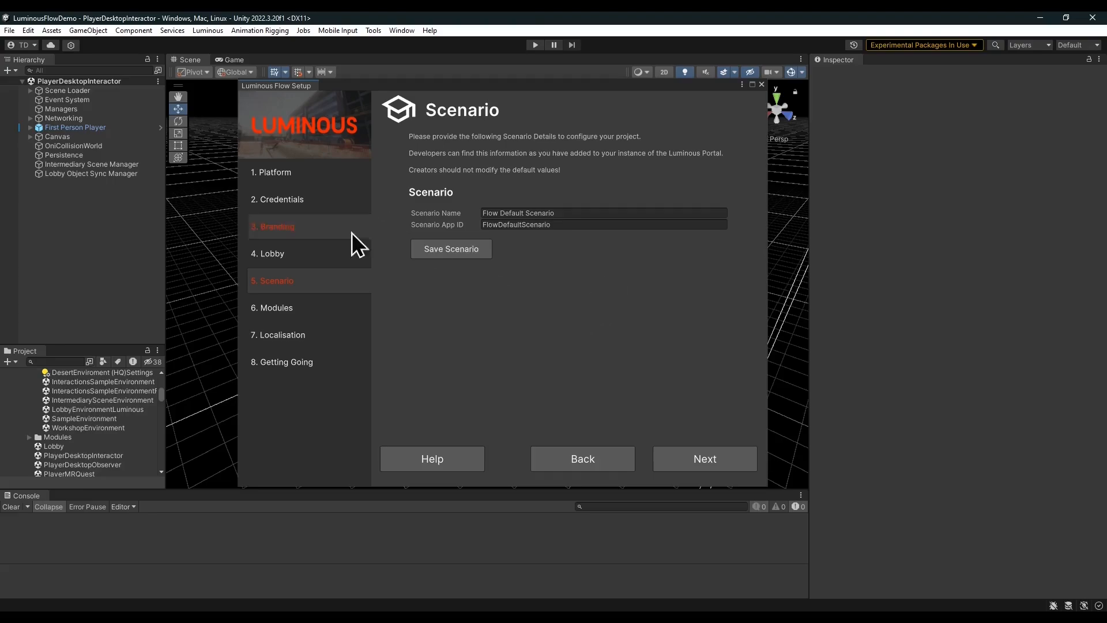
Add and save a new module named Flow Default Module One, then close the setup wizard.
{"action": "left_click", "coordinate": [296, 310]}
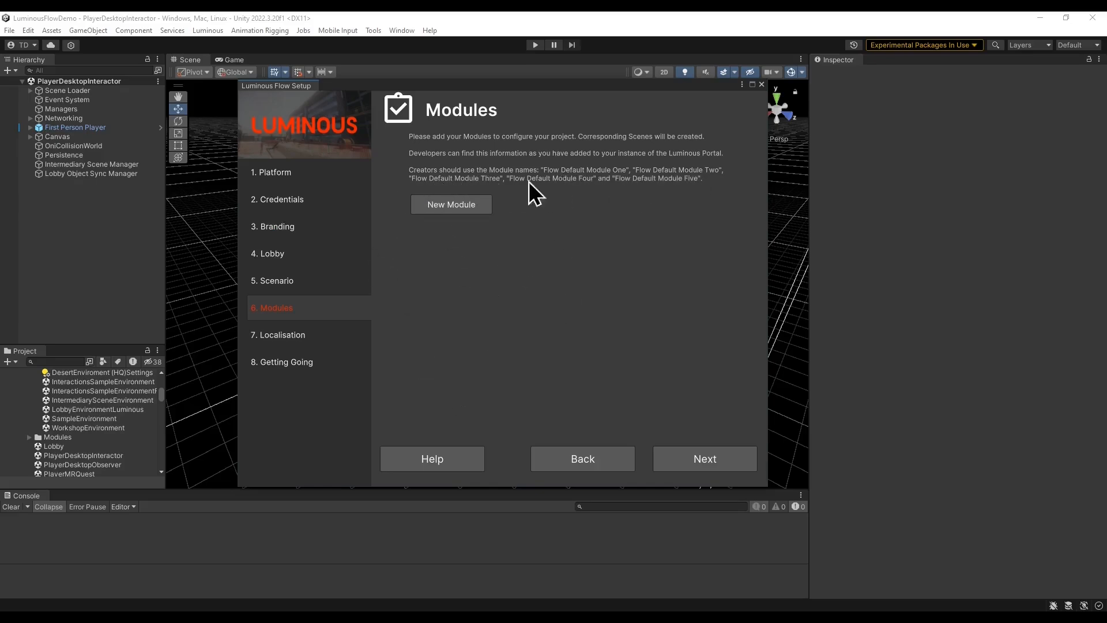
{"action": "left_click", "coordinate": [427, 206]}
{"action": "left_click", "coordinate": [521, 223]}
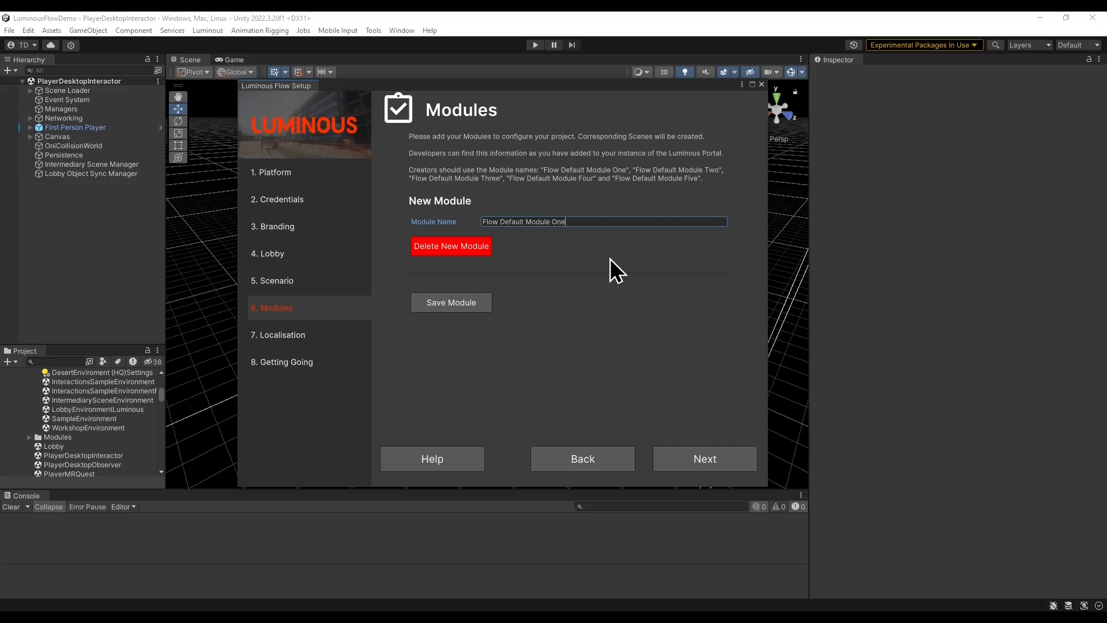
{"action": "left_click", "coordinate": [449, 303]}
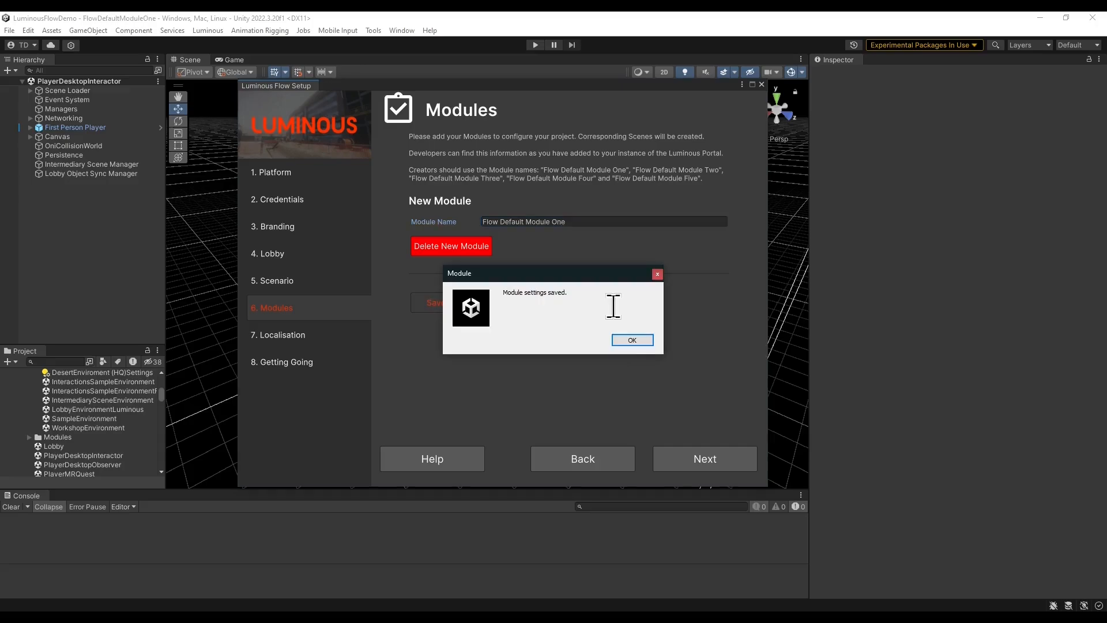
{"action": "left_click", "coordinate": [633, 341]}
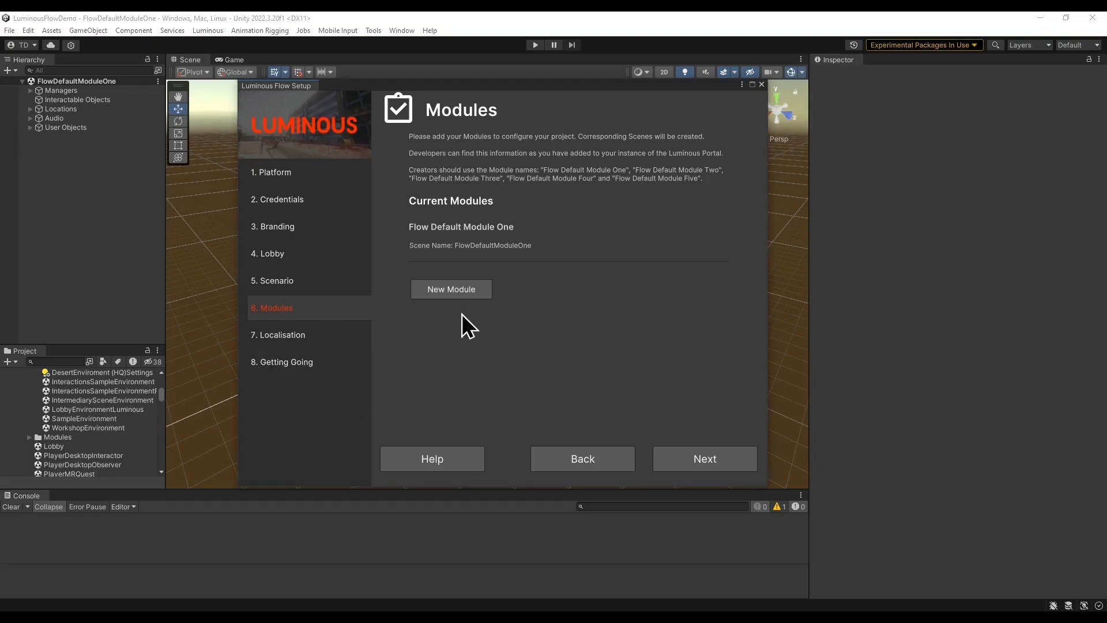
{"action": "left_click", "coordinate": [761, 84]}
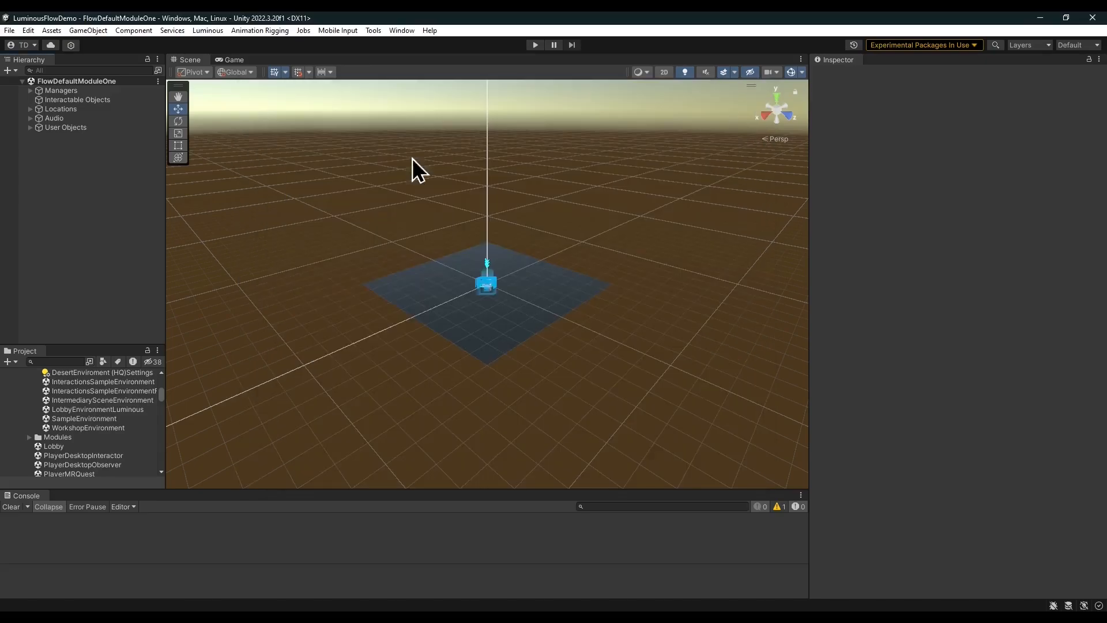
Search the project for desktopinter and add the PlayerDesktopInteractor scene to the hierarchy.
{"action": "right_click_drag", "start_coordinate": [411, 355], "coordinate": [346, 329]}
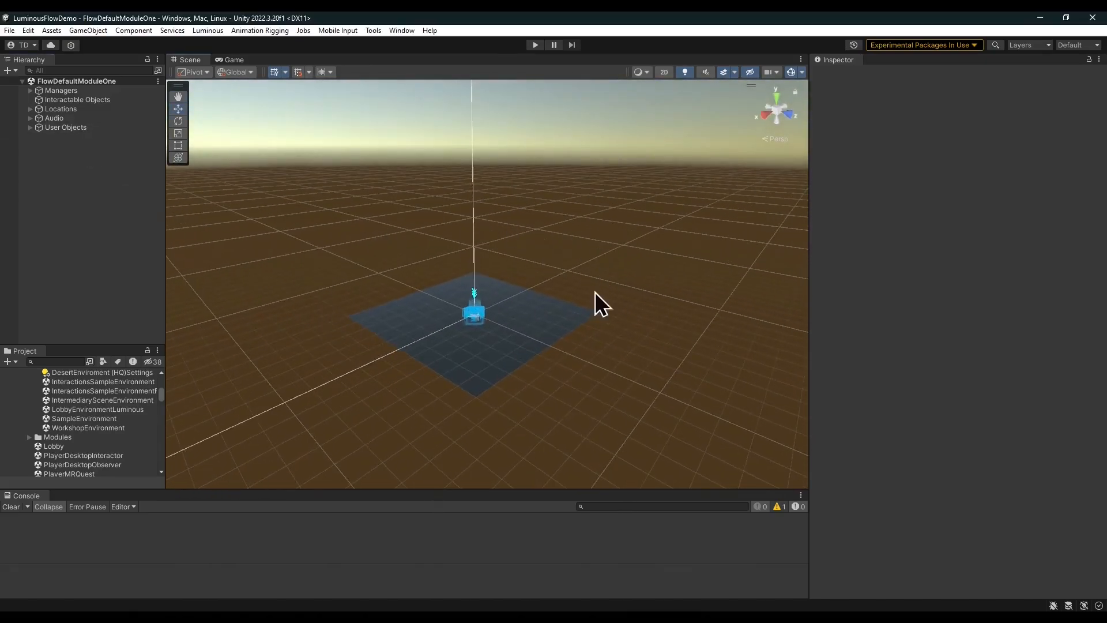
{"action": "right_click_drag", "start_coordinate": [546, 113], "coordinate": [548, 193]}
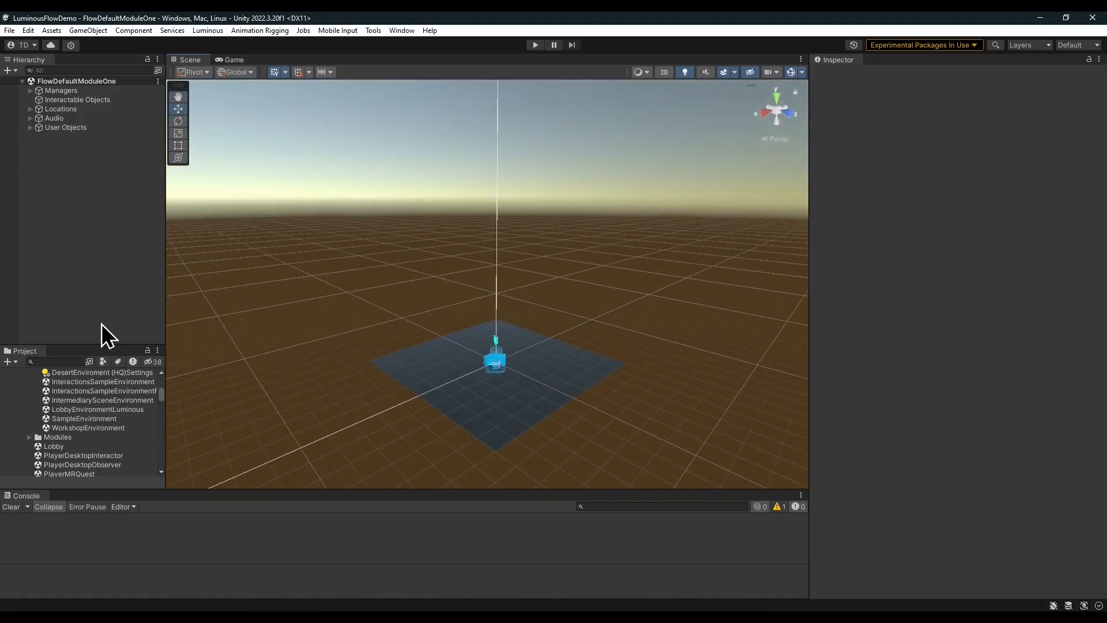
{"action": "left_click", "coordinate": [67, 361]}
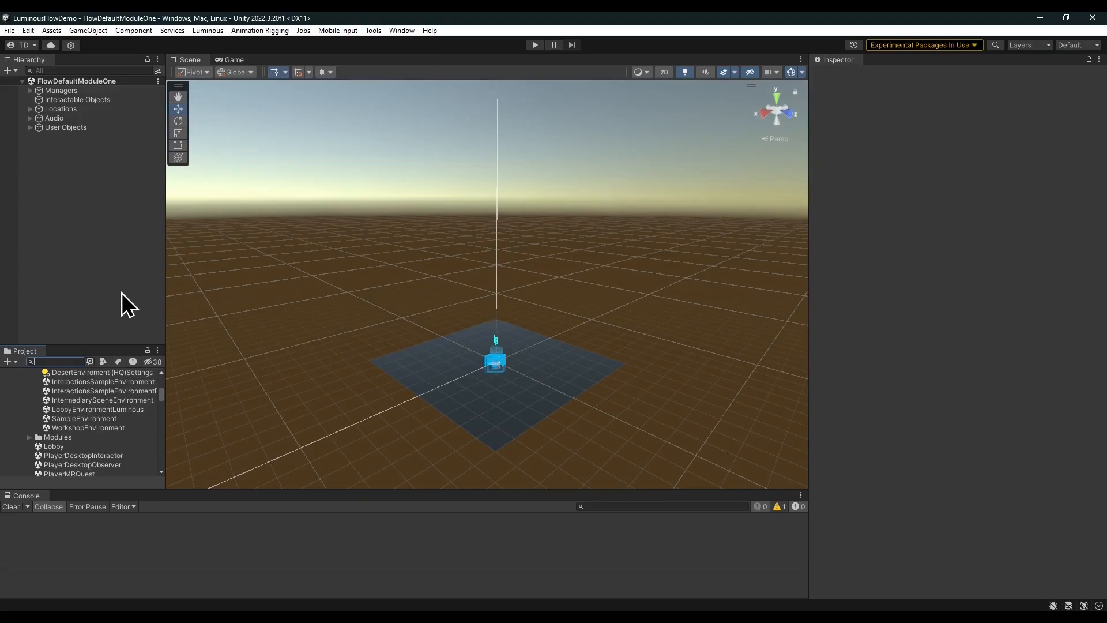
{"action": "type", "text": "desktop"}
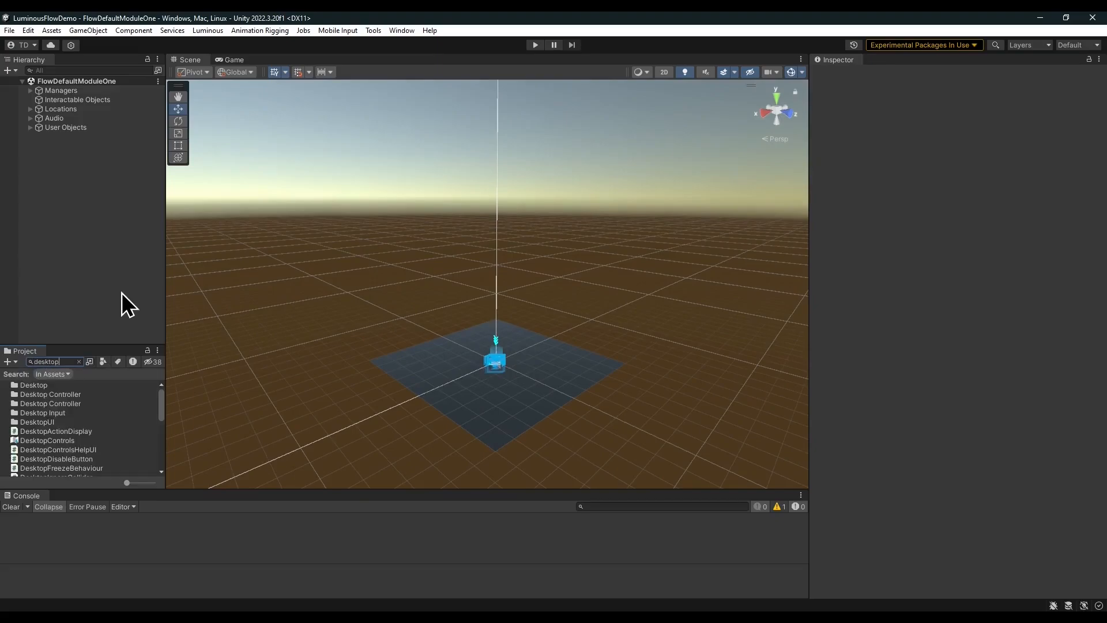
{"action": "type", "text": "inter"}
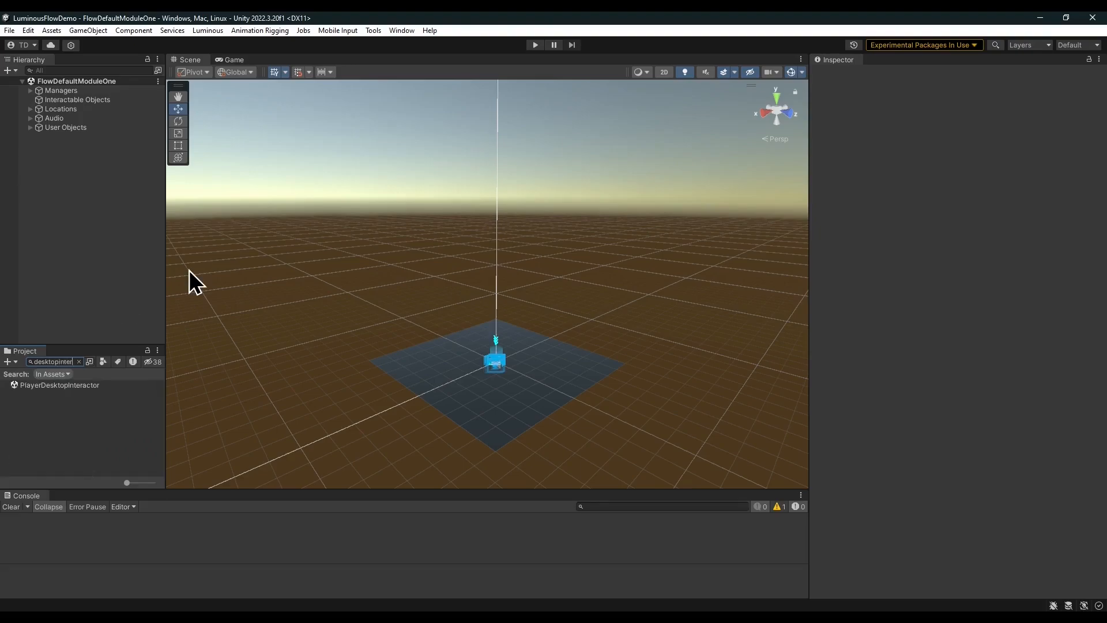
{"action": "left_click_drag", "start_coordinate": [101, 388], "coordinate": [117, 261]}
Set PlayerDesktopInteractor as the active scene and move it above FlowDefaultModuleOne in the hierarchy.
{"action": "right_click", "coordinate": [82, 137]}
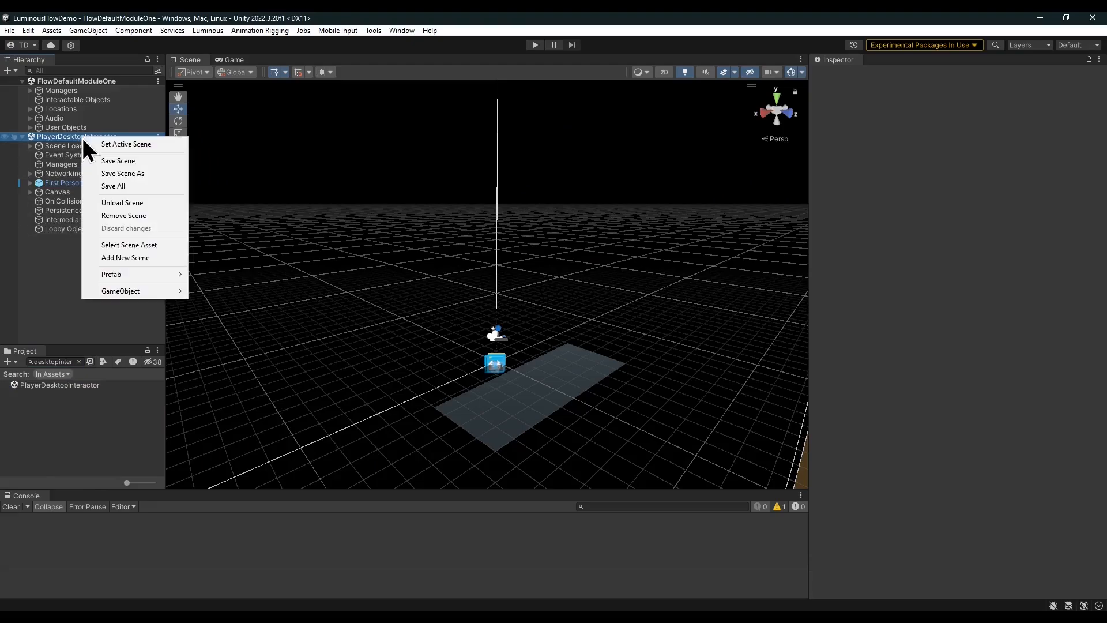
{"action": "left_click", "coordinate": [132, 147]}
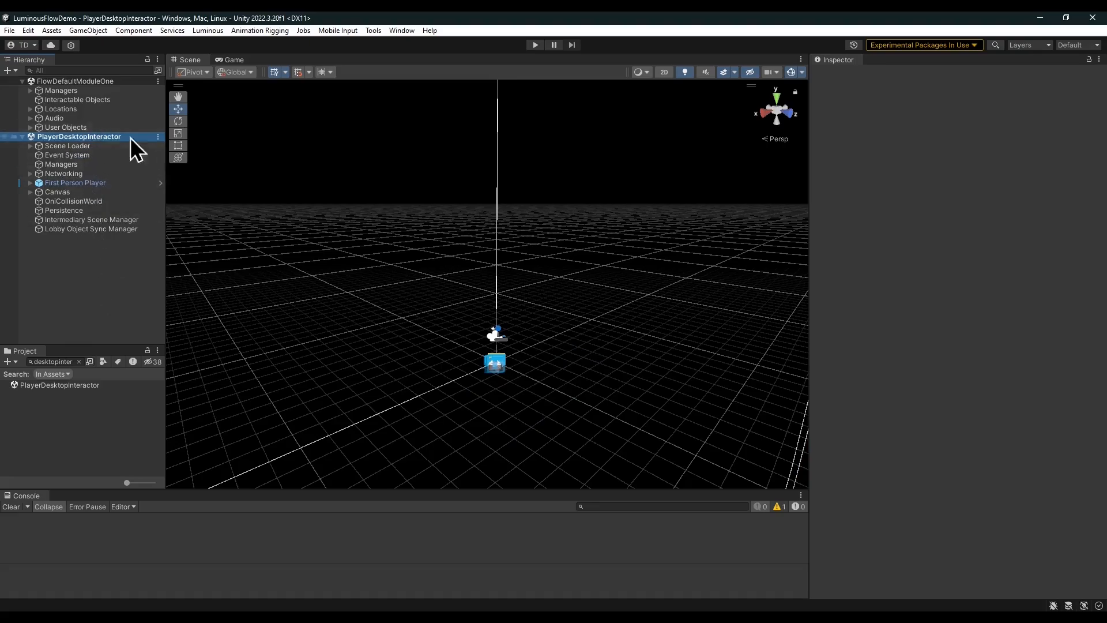
{"action": "left_click_drag", "start_coordinate": [98, 136], "coordinate": [104, 76]}
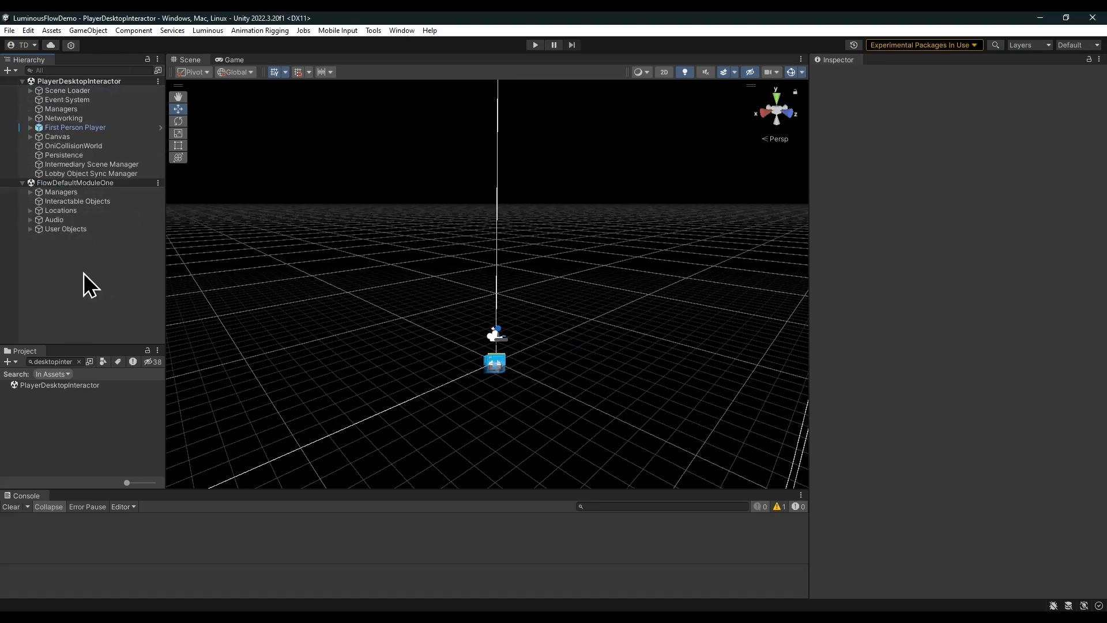
Open the FlowDefaultModuleOneGraph node graph from the module's Game Manager and resize its window.
{"action": "left_click", "coordinate": [30, 192]}
{"action": "left_click", "coordinate": [65, 201]}
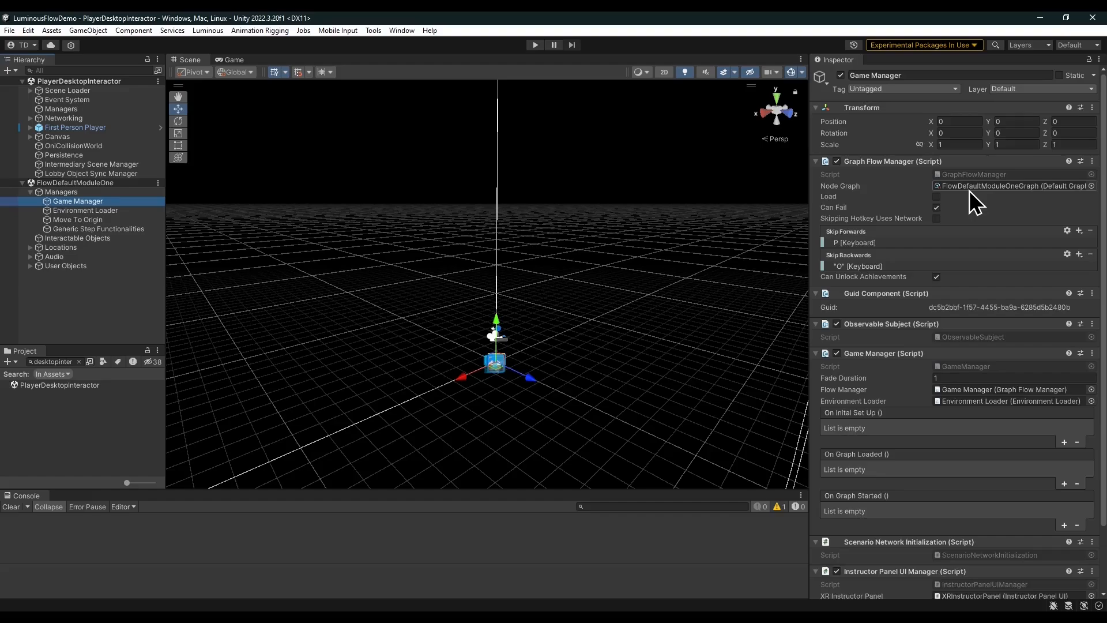
{"action": "double_click", "coordinate": [992, 185]}
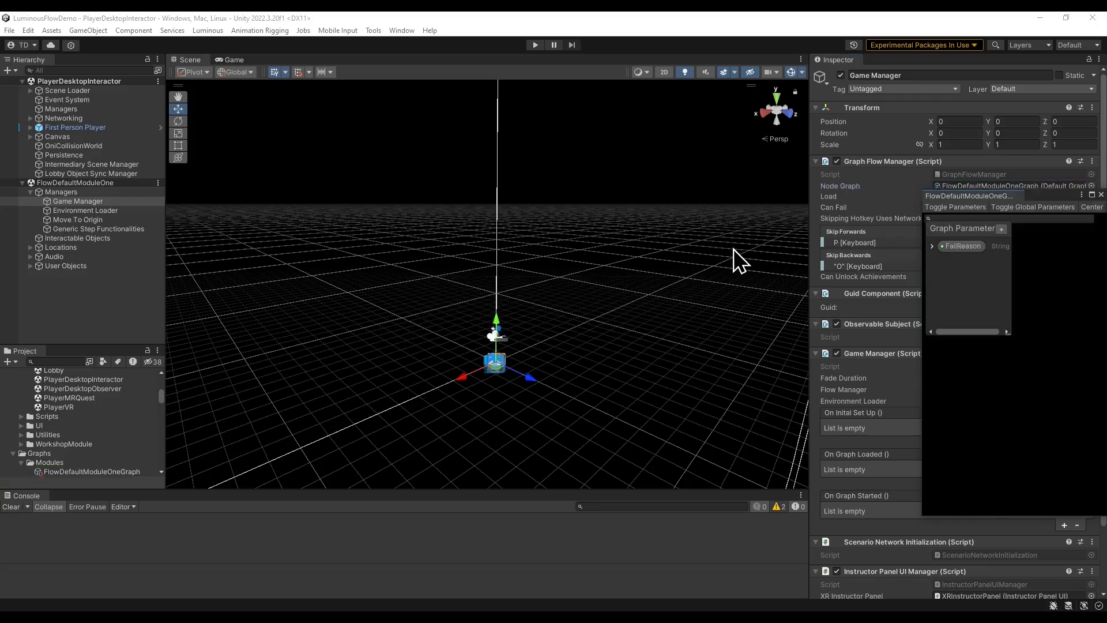
{"action": "left_click_drag", "start_coordinate": [1045, 198], "coordinate": [495, 166]}
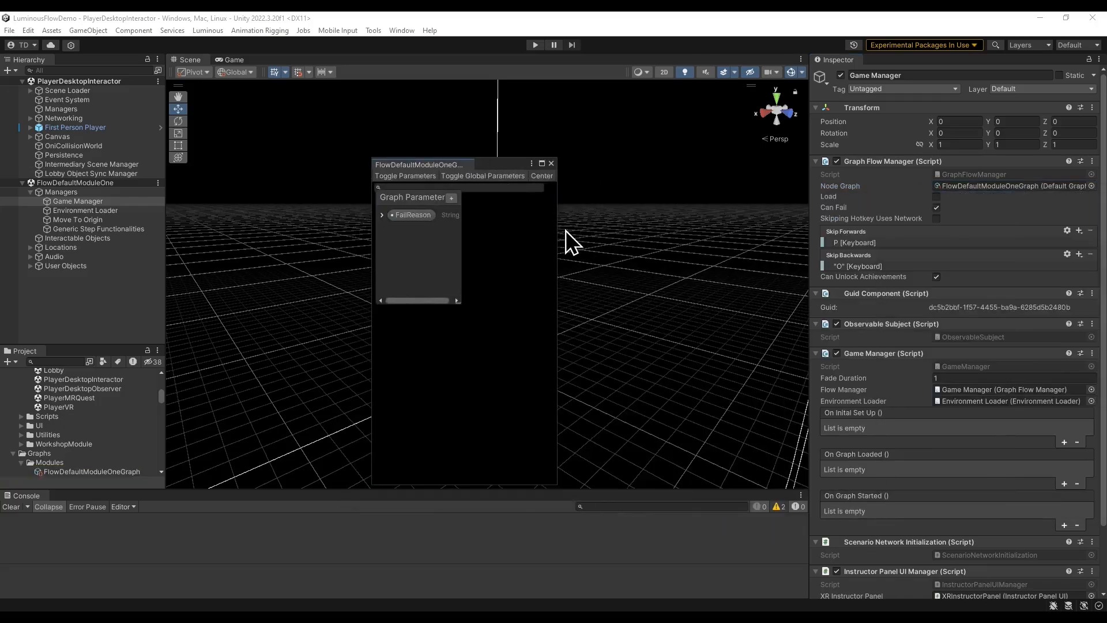
{"action": "left_click_drag", "start_coordinate": [558, 227], "coordinate": [849, 245]}
{"action": "left_click_drag", "start_coordinate": [608, 165], "coordinate": [460, 143]}
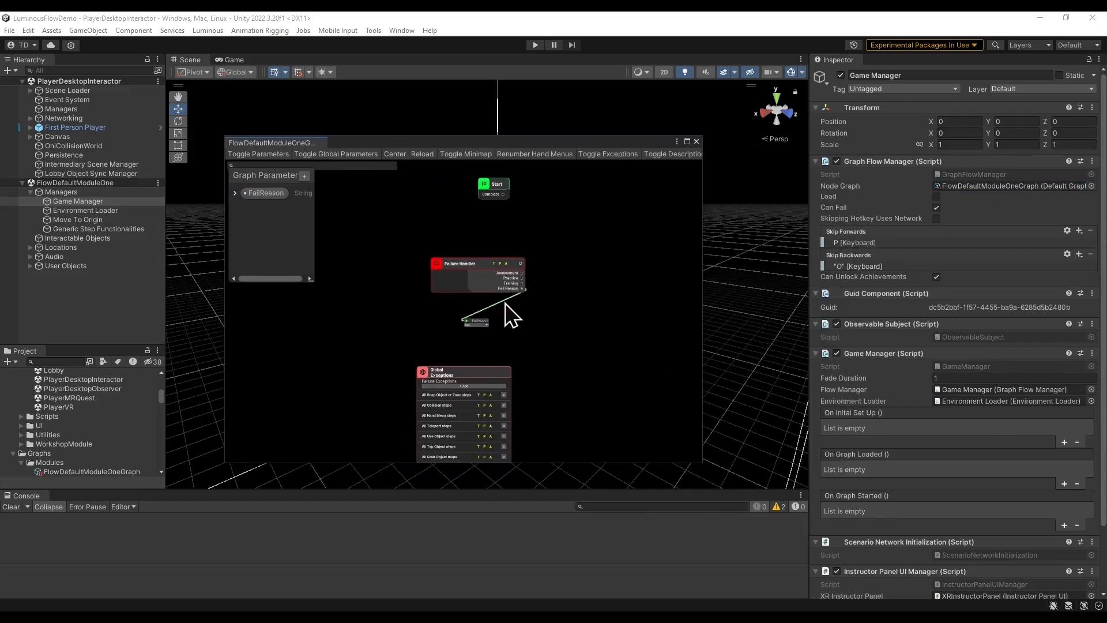
Examine the Start and Failure Handler nodes of the module graph, then close the graph window.
{"action": "left_click", "coordinate": [271, 158]}
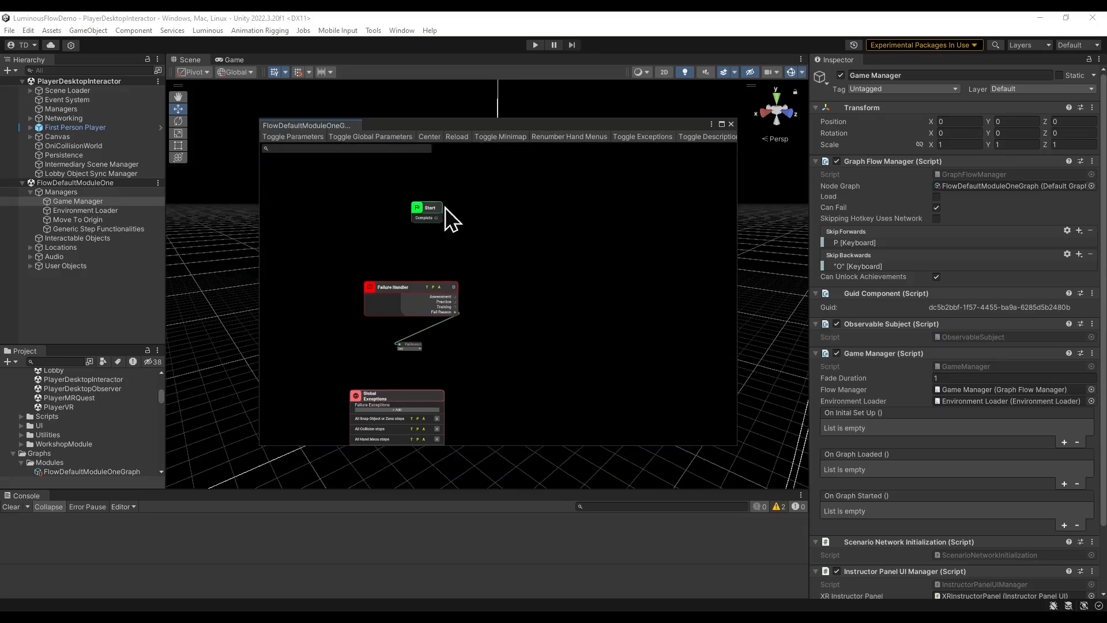
{"action": "scroll", "coordinate": [435, 240], "scroll_direction": "down", "scroll_amount": 5}
{"action": "scroll", "coordinate": [519, 260], "scroll_direction": "up", "scroll_amount": 4}
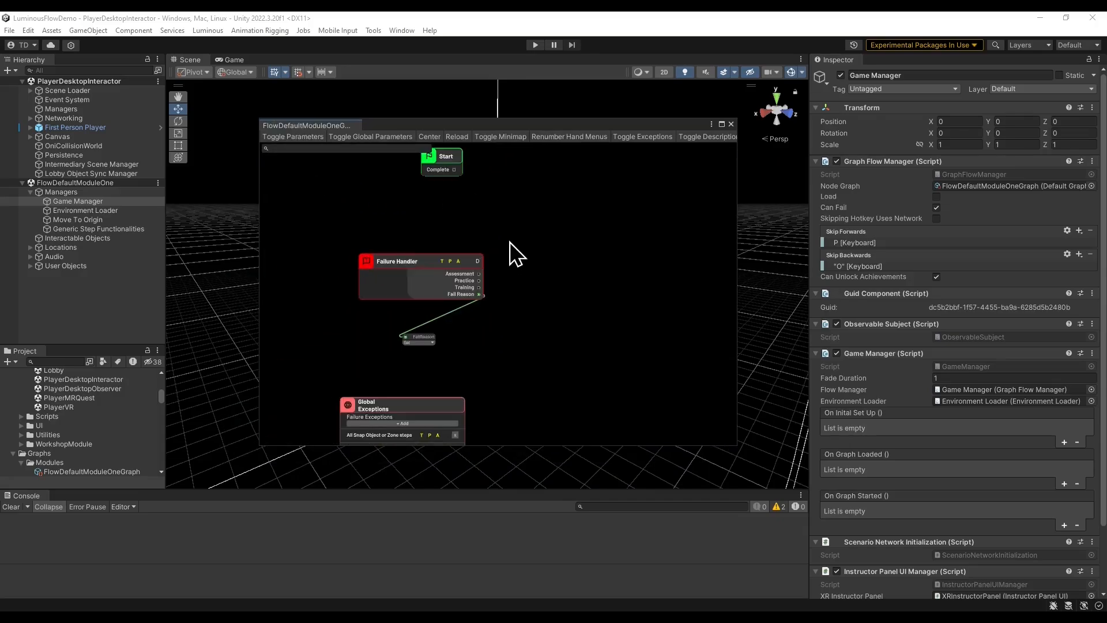
{"action": "scroll", "coordinate": [577, 262], "scroll_direction": "down", "scroll_amount": 4}
{"action": "scroll", "coordinate": [562, 288], "scroll_direction": "up", "scroll_amount": 2}
{"action": "middle_click_drag", "start_coordinate": [554, 293], "coordinate": [557, 290]}
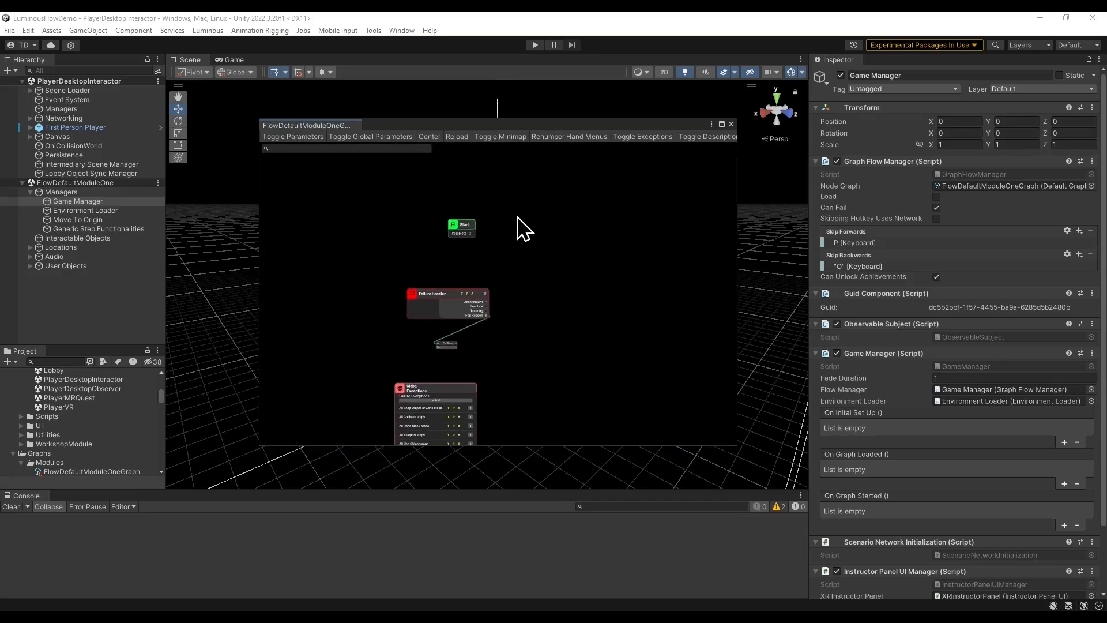
{"action": "right_click", "coordinate": [517, 216]}
{"action": "left_click", "coordinate": [566, 224]}
{"action": "left_click", "coordinate": [642, 281]}
{"action": "scroll", "coordinate": [484, 250], "scroll_direction": "up", "scroll_amount": 3}
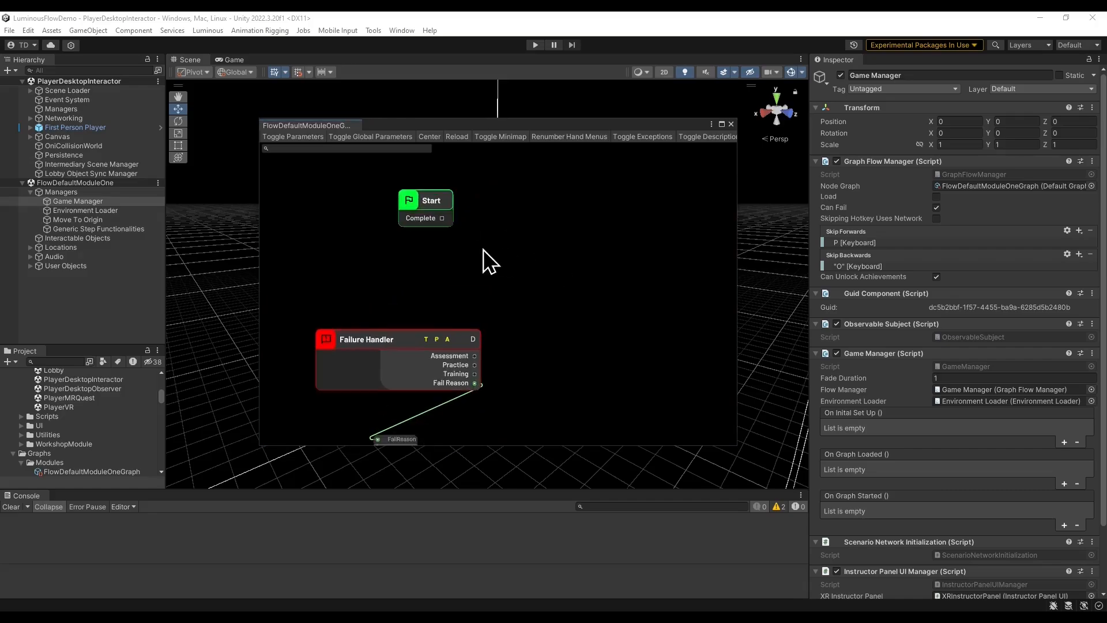
{"action": "left_click_drag", "start_coordinate": [449, 219], "coordinate": [538, 225]}
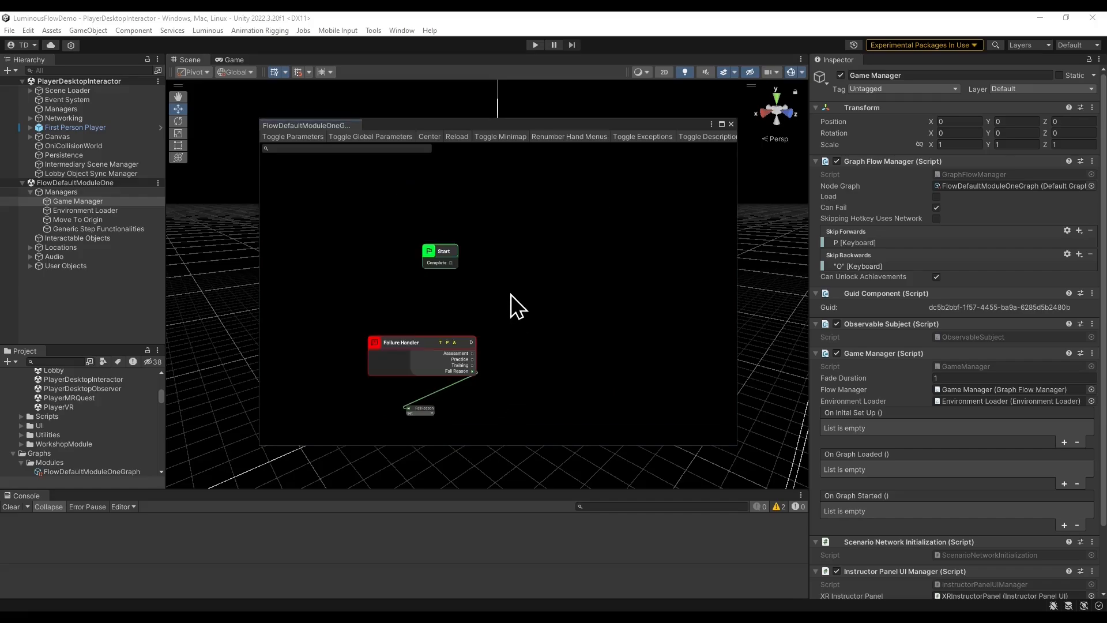
{"action": "scroll", "coordinate": [577, 284], "scroll_direction": "up", "scroll_amount": 2}
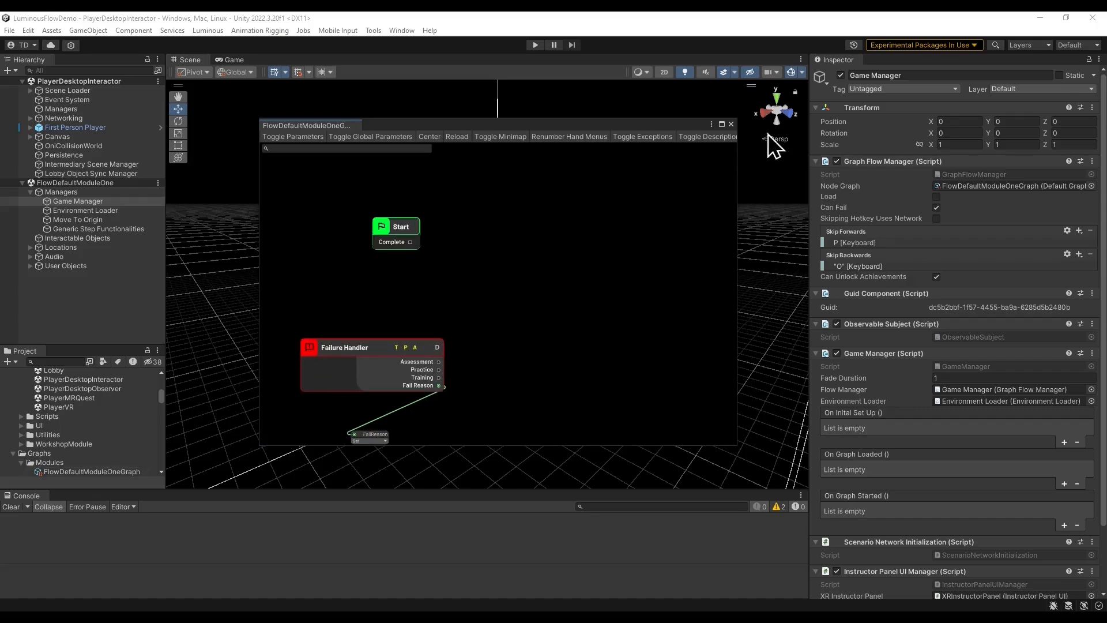
{"action": "left_click", "coordinate": [734, 125]}
Explore the module scene and inspect the Teleport Areas and Teleport Mesh under Locations.
{"action": "right_click_drag", "start_coordinate": [484, 305], "coordinate": [654, 334]}
{"action": "key", "text": "w"}
{"action": "left_click", "coordinate": [792, 72]}
{"action": "key", "text": "w"}
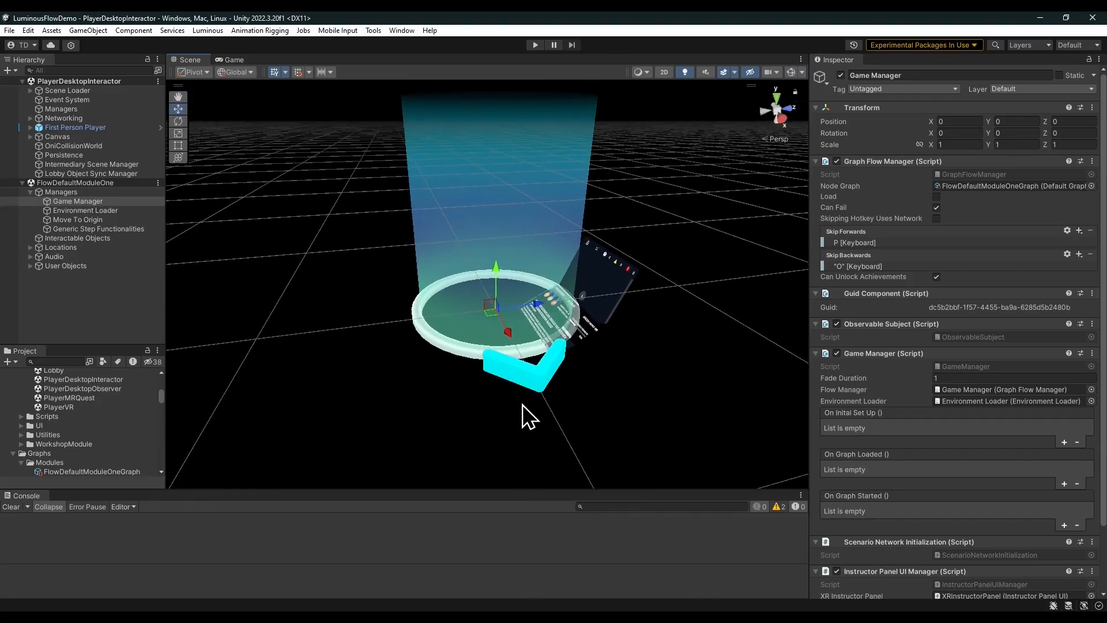
{"action": "right_click_drag", "start_coordinate": [529, 416], "coordinate": [606, 388]}
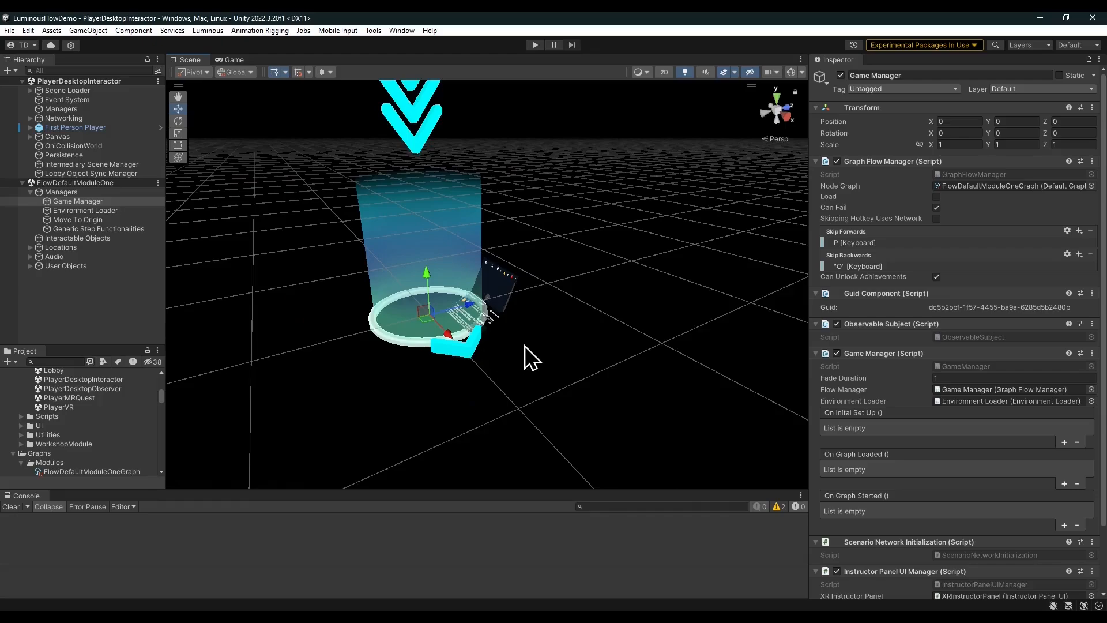
{"action": "left_click", "coordinate": [30, 247]}
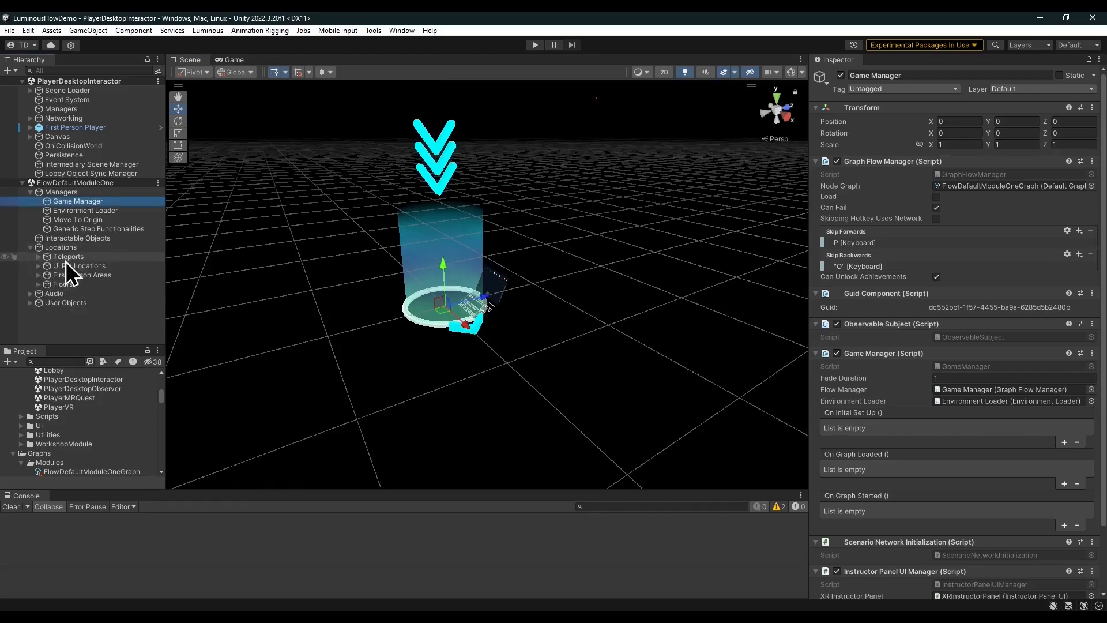
{"action": "left_click", "coordinate": [38, 257]}
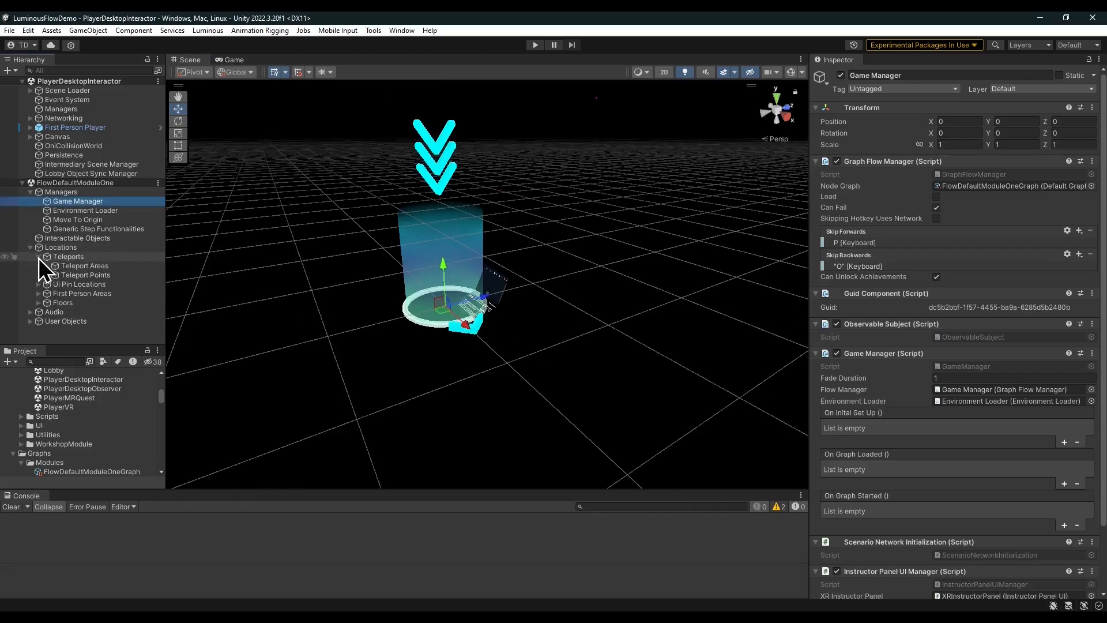
{"action": "left_click", "coordinate": [93, 267]}
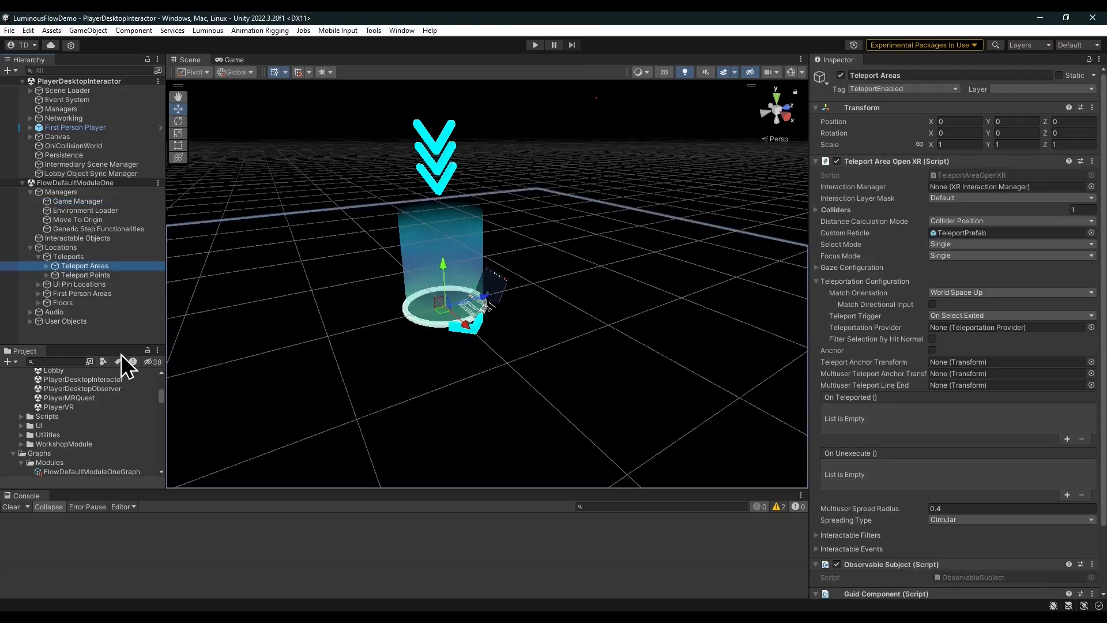
{"action": "left_click", "coordinate": [47, 266]}
{"action": "left_click", "coordinate": [75, 276]}
{"action": "left_click", "coordinate": [84, 288]}
Inspect the First Person Areas ground floor and its walking mesh in the scene.
{"action": "scroll", "coordinate": [317, 344], "scroll_direction": "down", "scroll_amount": 4}
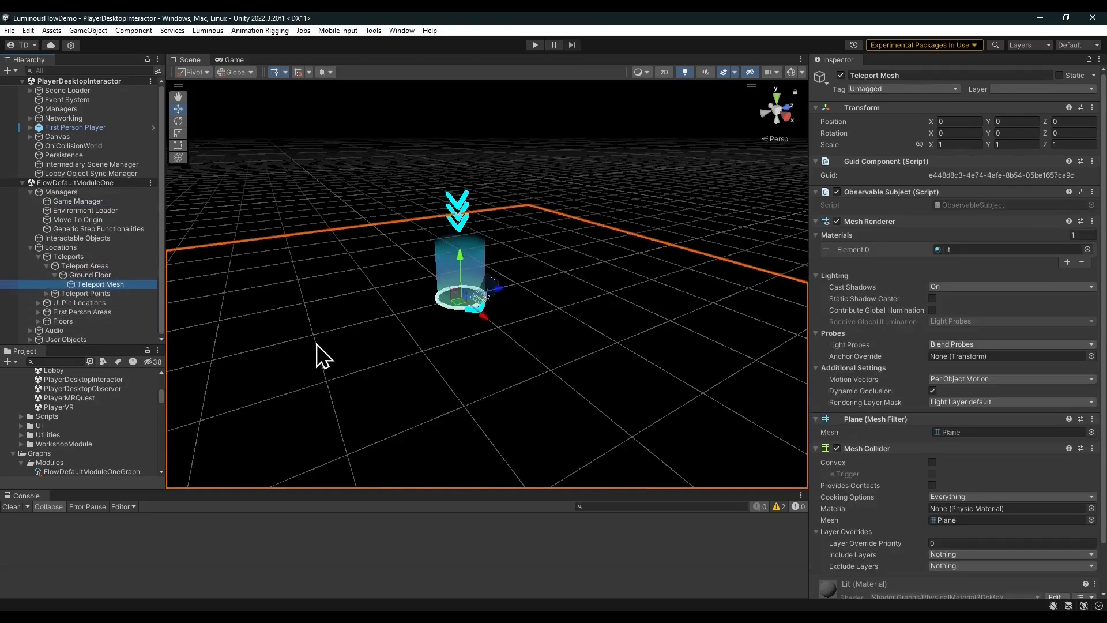
{"action": "right_click_drag", "start_coordinate": [317, 343], "coordinate": [522, 319]}
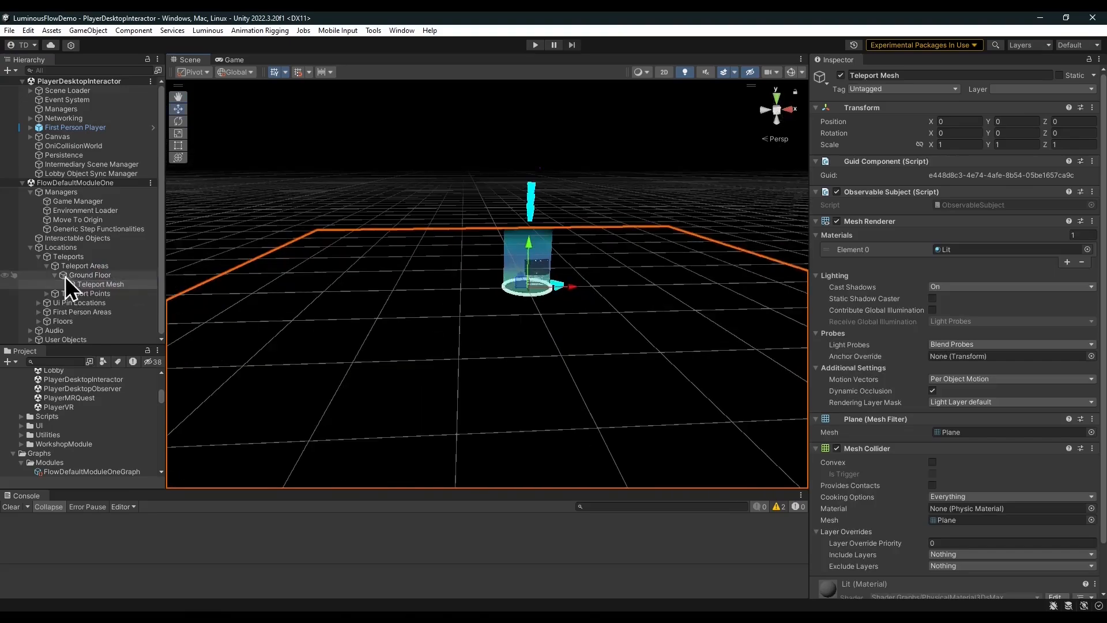
{"action": "left_click", "coordinate": [39, 312]}
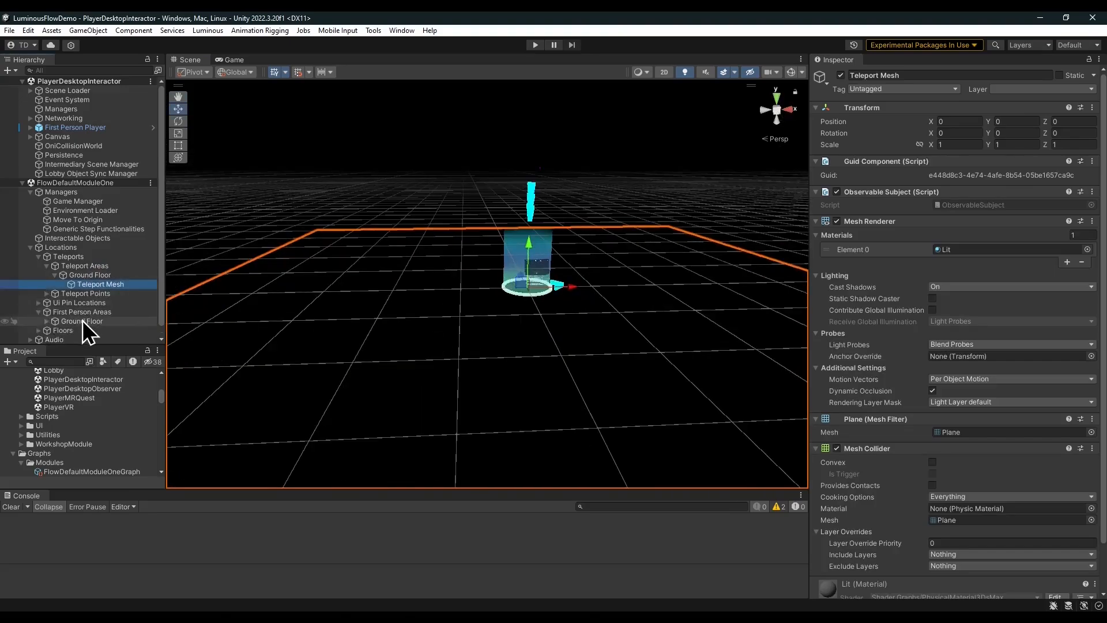
{"action": "left_click", "coordinate": [82, 320]}
{"action": "left_click", "coordinate": [48, 321]}
{"action": "left_click", "coordinate": [81, 331]}
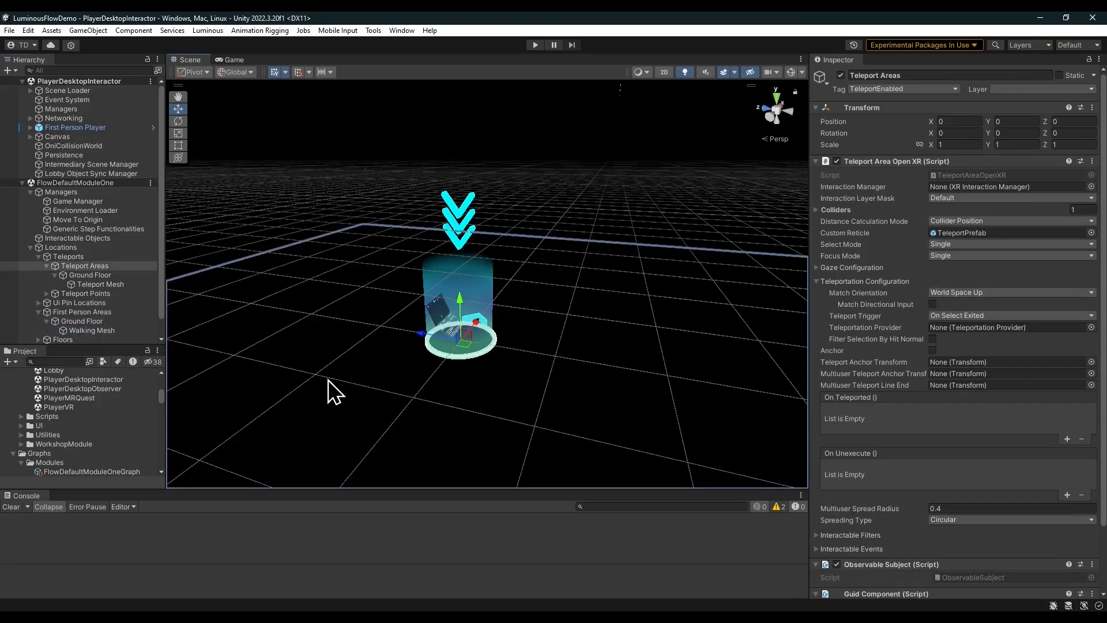
Reopen the module's node graph from the Game Manager.
{"action": "left_click", "coordinate": [108, 201]}
{"action": "double_click", "coordinate": [987, 191]}
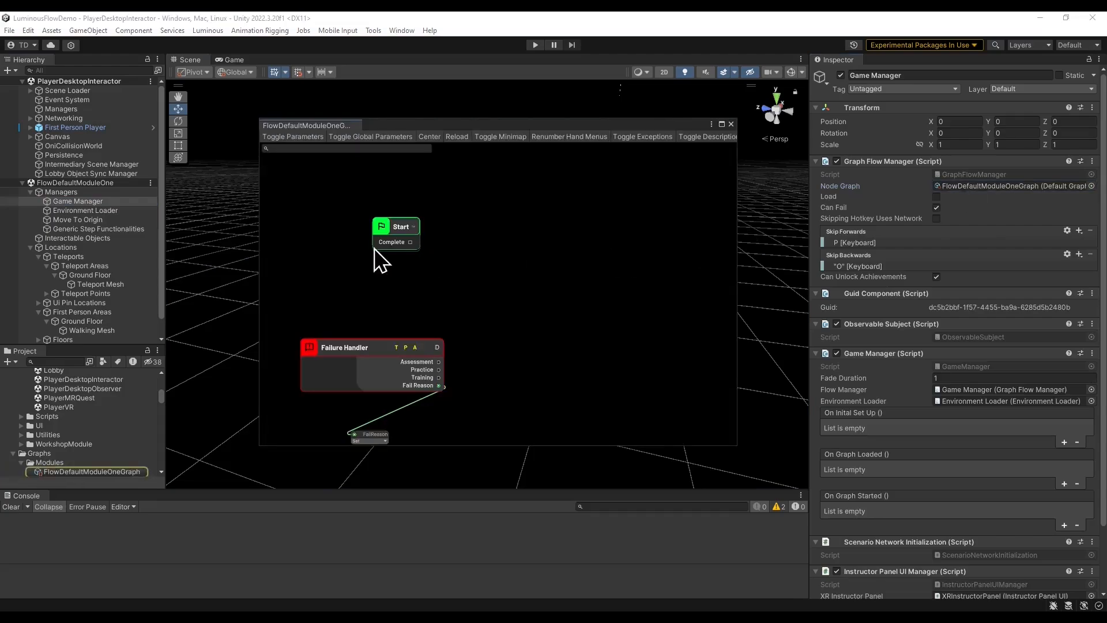
Add a Teleport To node connected to the Start node's Complete output and position it.
{"action": "left_click_drag", "start_coordinate": [413, 242], "coordinate": [489, 243]}
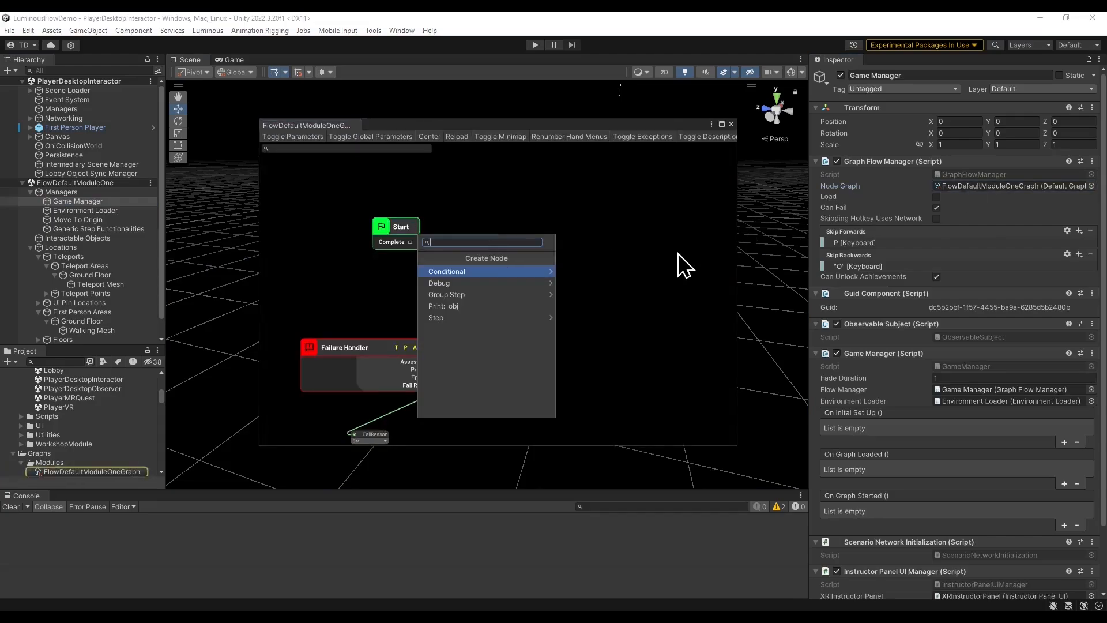
{"action": "type", "text": "tele"}
{"action": "key", "text": "Return"}
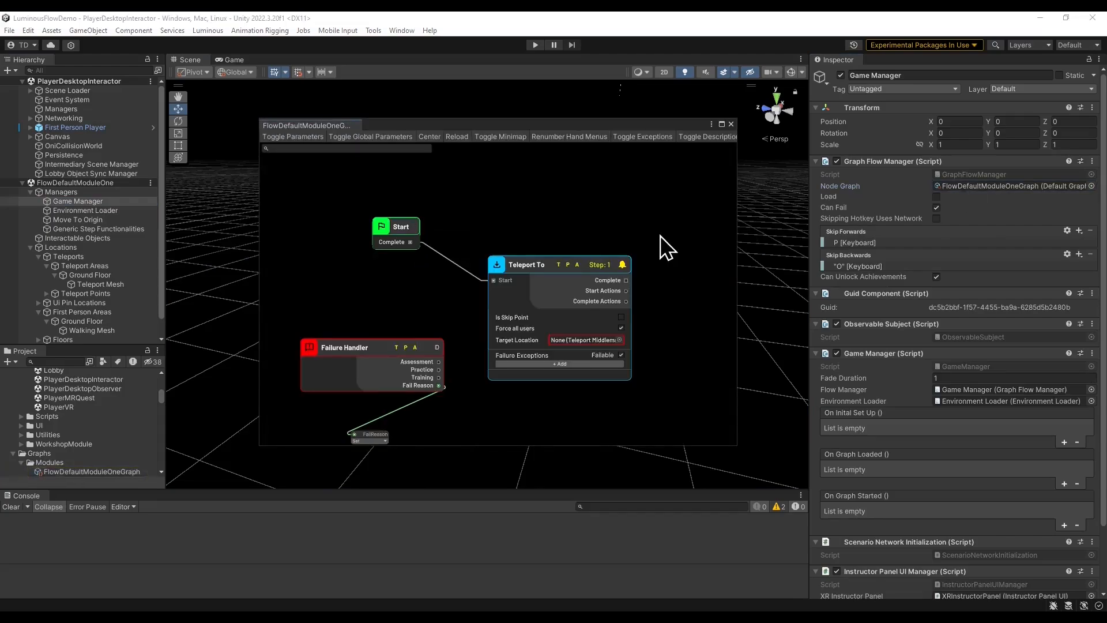
{"action": "middle_click_drag", "start_coordinate": [660, 235], "coordinate": [620, 260]}
{"action": "left_click_drag", "start_coordinate": [502, 287], "coordinate": [510, 250]}
{"action": "middle_click_drag", "start_coordinate": [507, 240], "coordinate": [460, 244]}
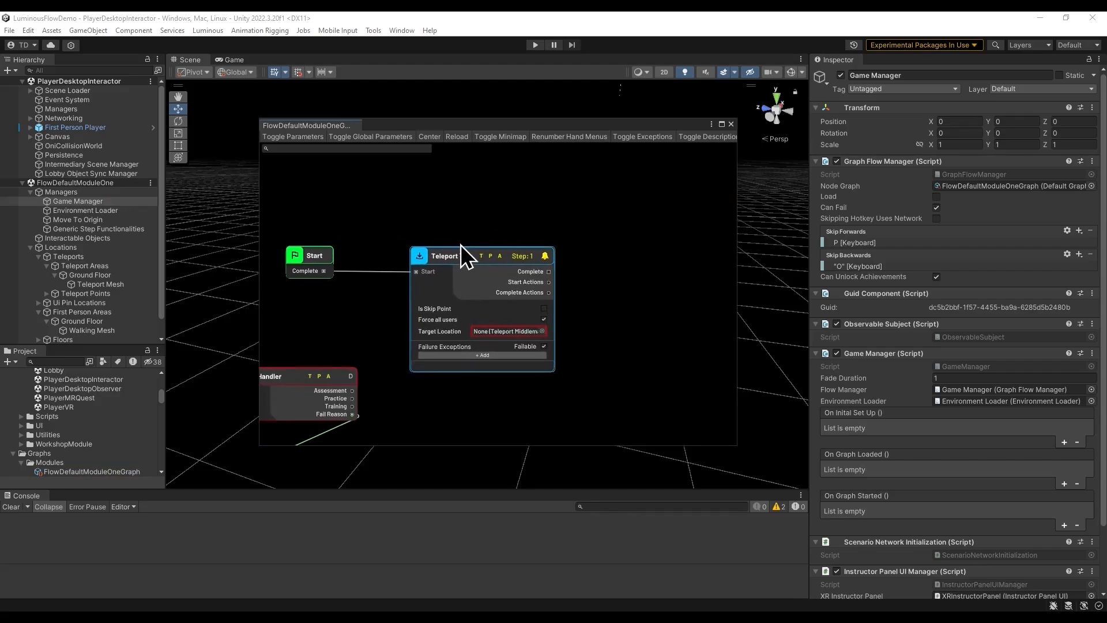
Add an Open or Close Hand Menu node connected to the Teleport To node's Complete output.
{"action": "left_click_drag", "start_coordinate": [549, 271], "coordinate": [605, 274]}
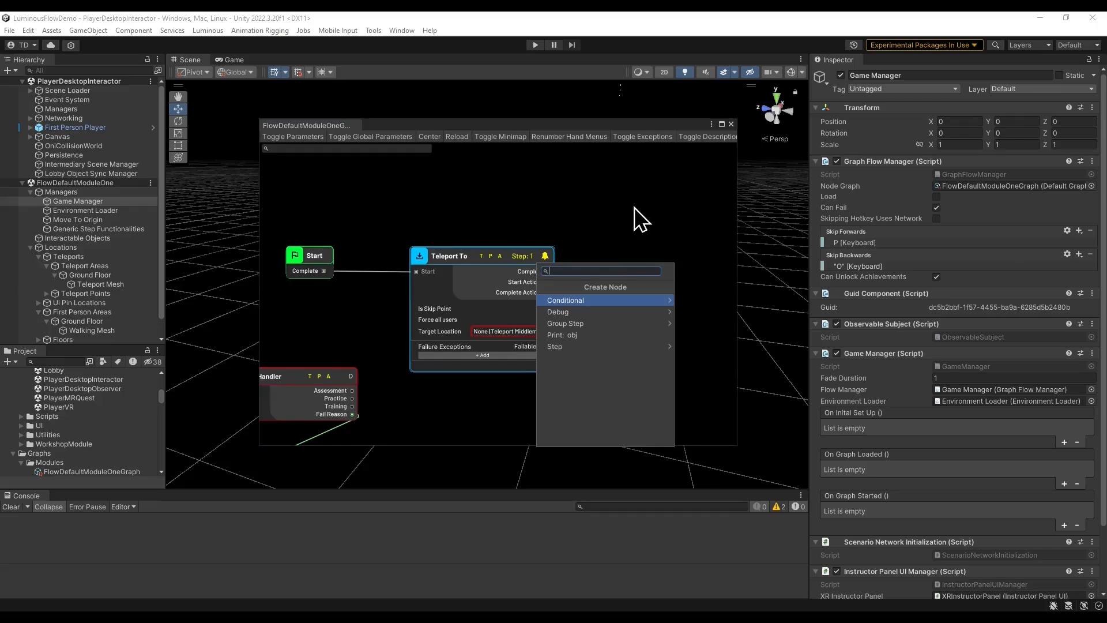
{"action": "type", "text": "open"}
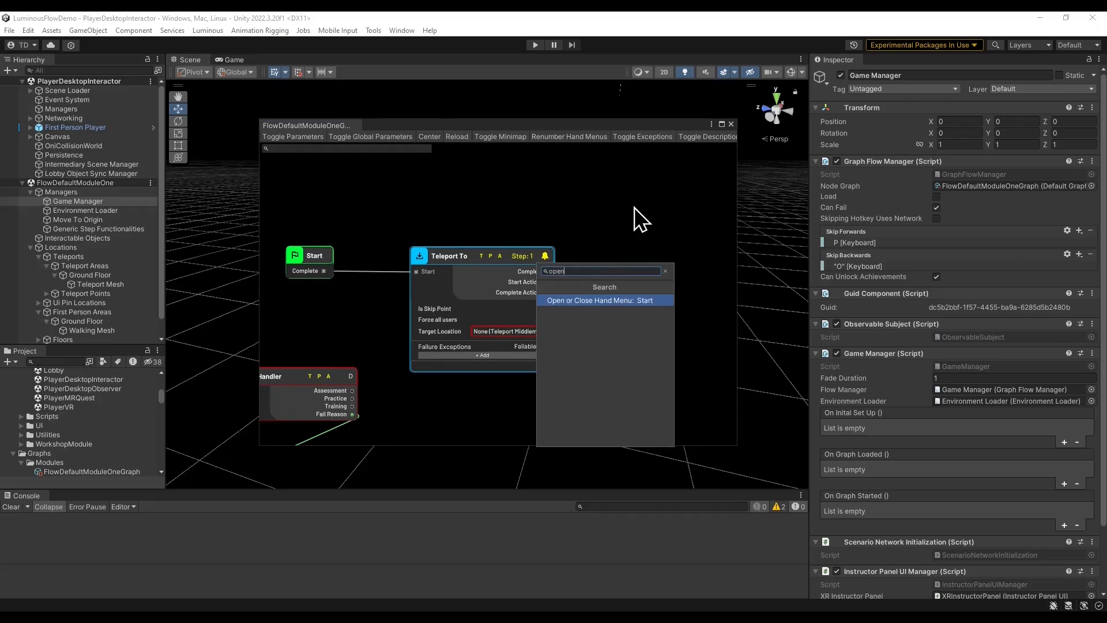
{"action": "key", "text": "Return"}
{"action": "middle_click_drag", "start_coordinate": [598, 304], "coordinate": [545, 306]}
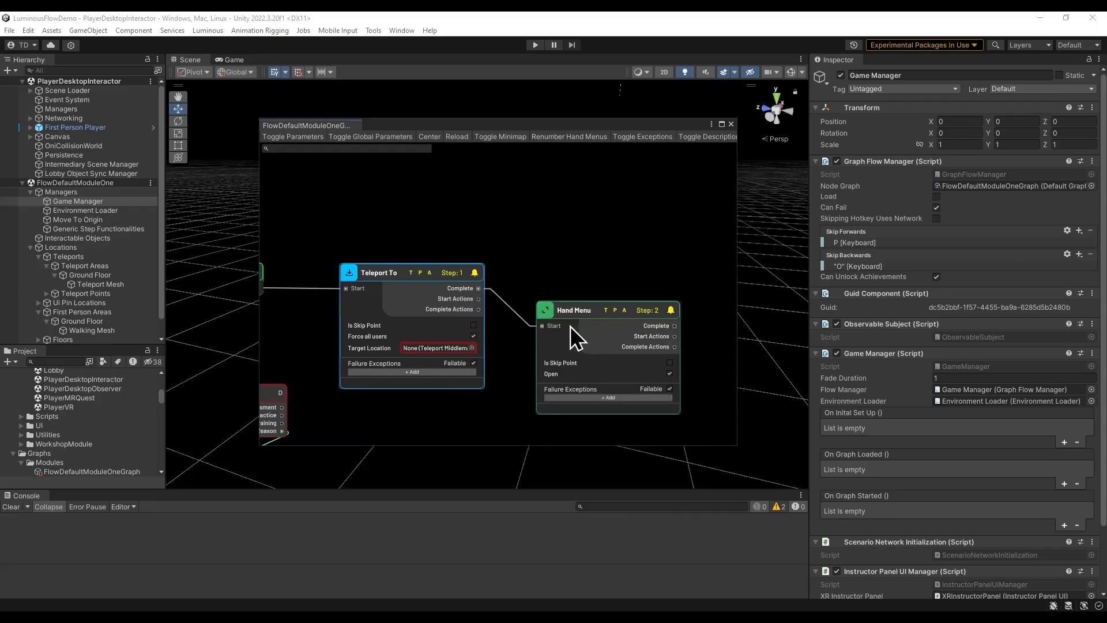
{"action": "left_click_drag", "start_coordinate": [572, 310], "coordinate": [572, 272]}
{"action": "middle_click_drag", "start_coordinate": [570, 393], "coordinate": [539, 388]}
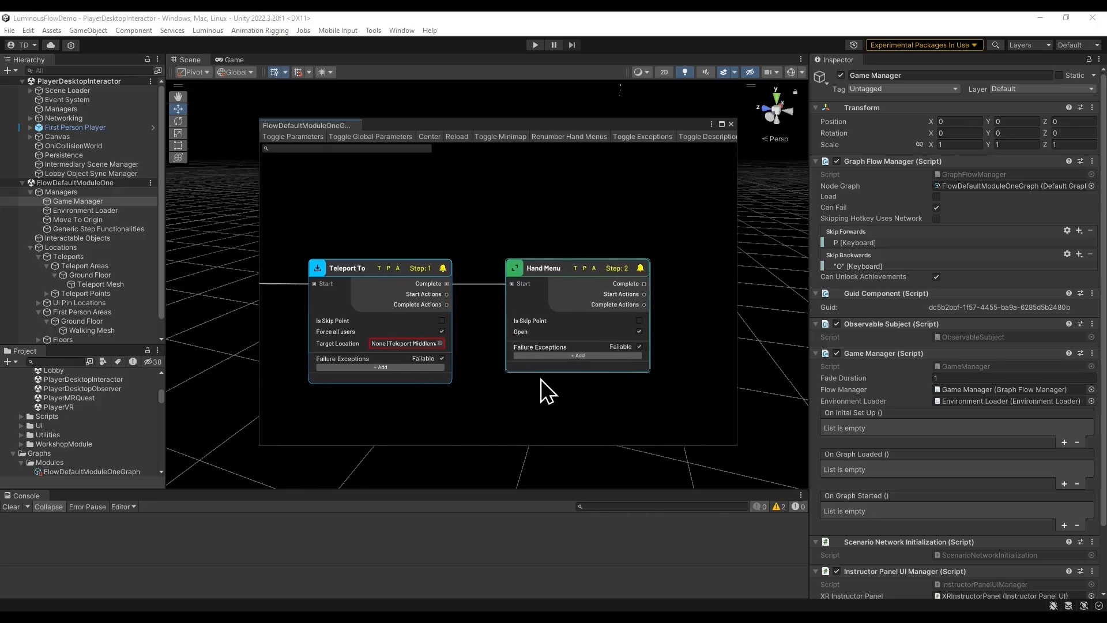
{"action": "scroll", "coordinate": [510, 369], "scroll_direction": "up", "scroll_amount": 1}
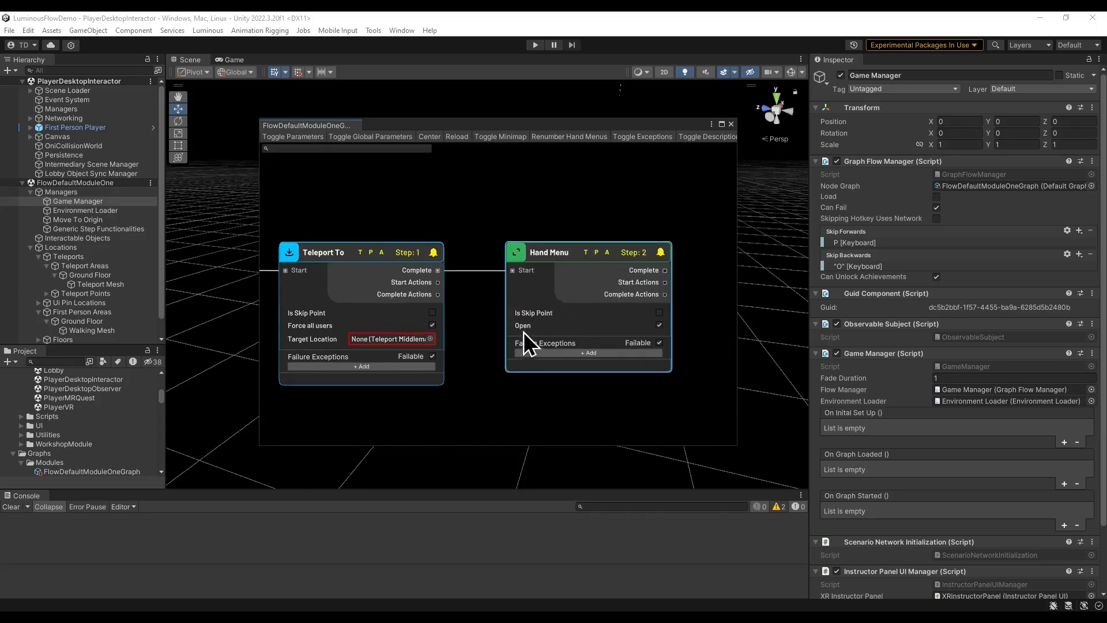
Set the Teleport To node's Target Location to TeleportPoint.
{"action": "middle_click_drag", "start_coordinate": [432, 388], "coordinate": [521, 388]}
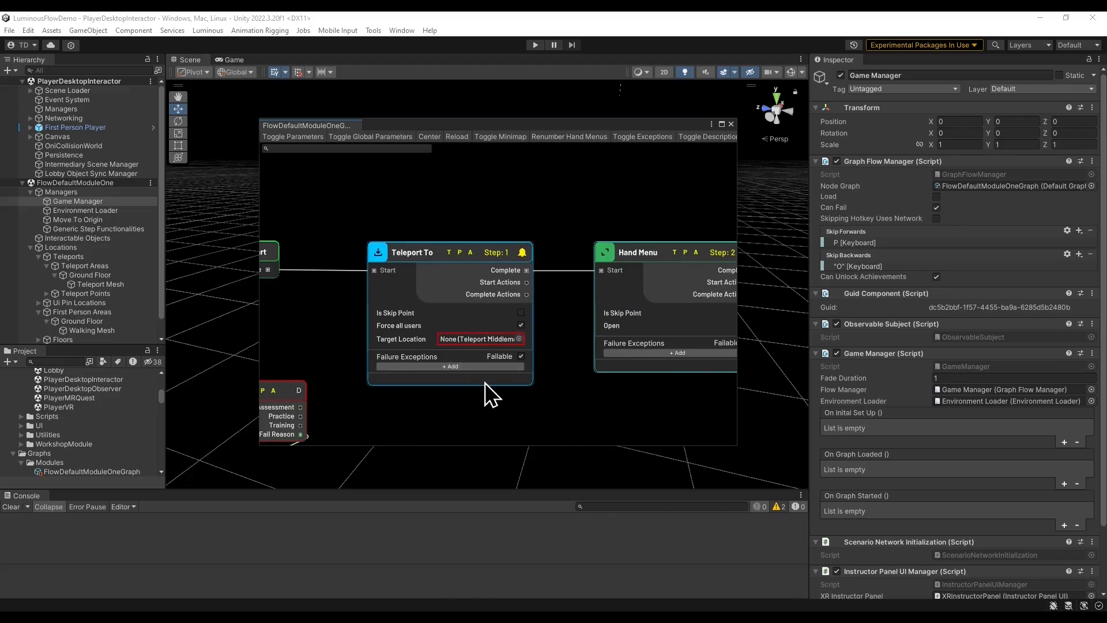
{"action": "left_click", "coordinate": [518, 339]}
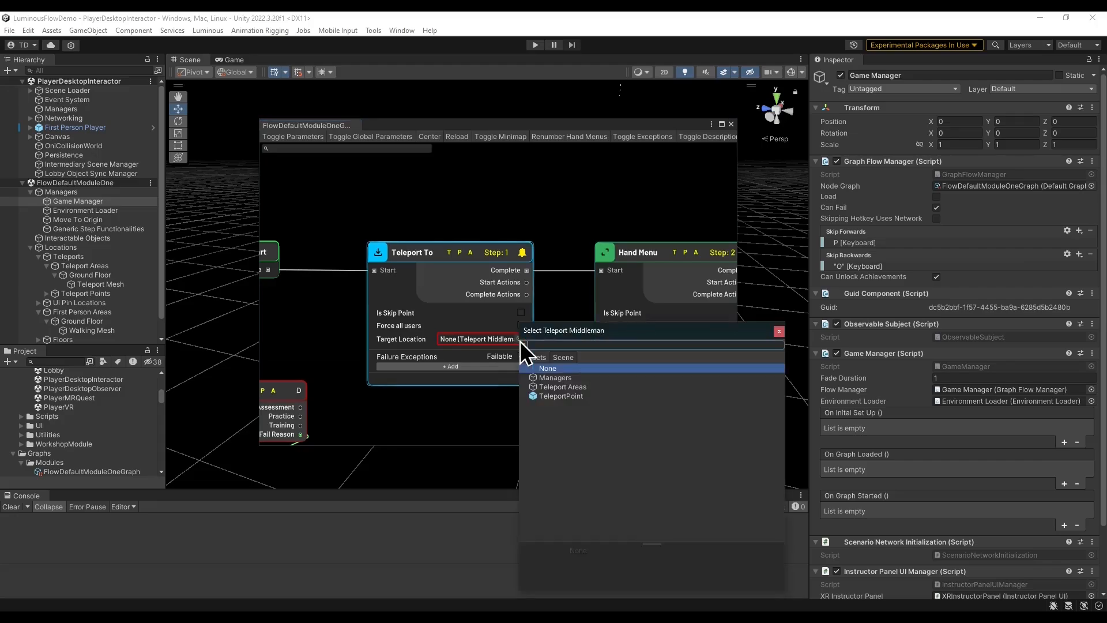
{"action": "double_click", "coordinate": [577, 397]}
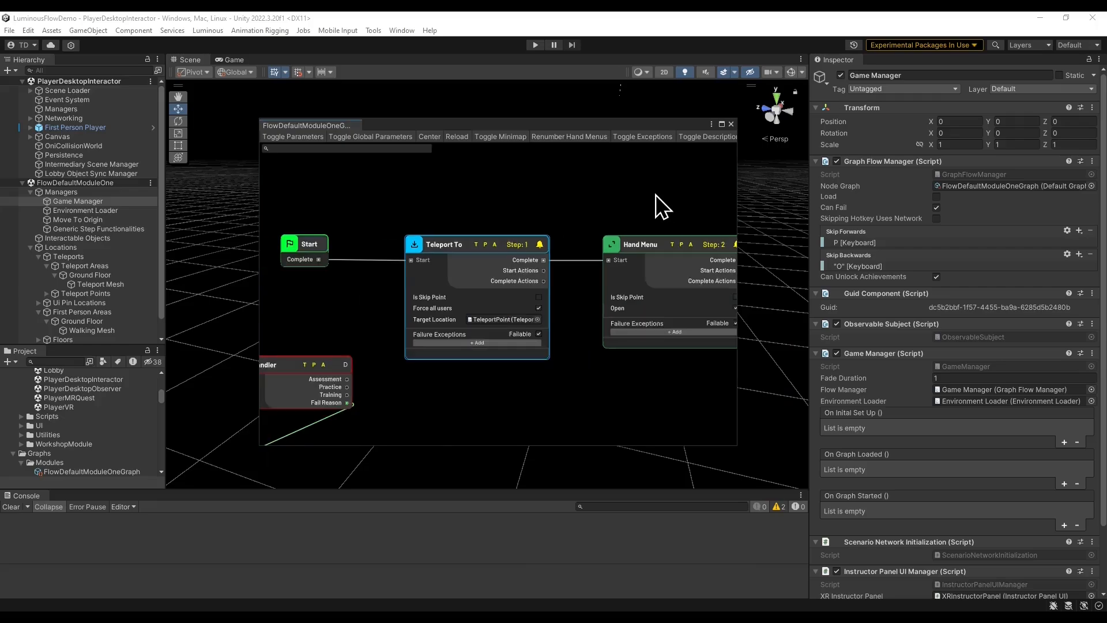
Reopen the graph and add a Set Hand Menu Text node connected to the Teleport To node's Start Actions.
{"action": "left_click", "coordinate": [731, 124]}
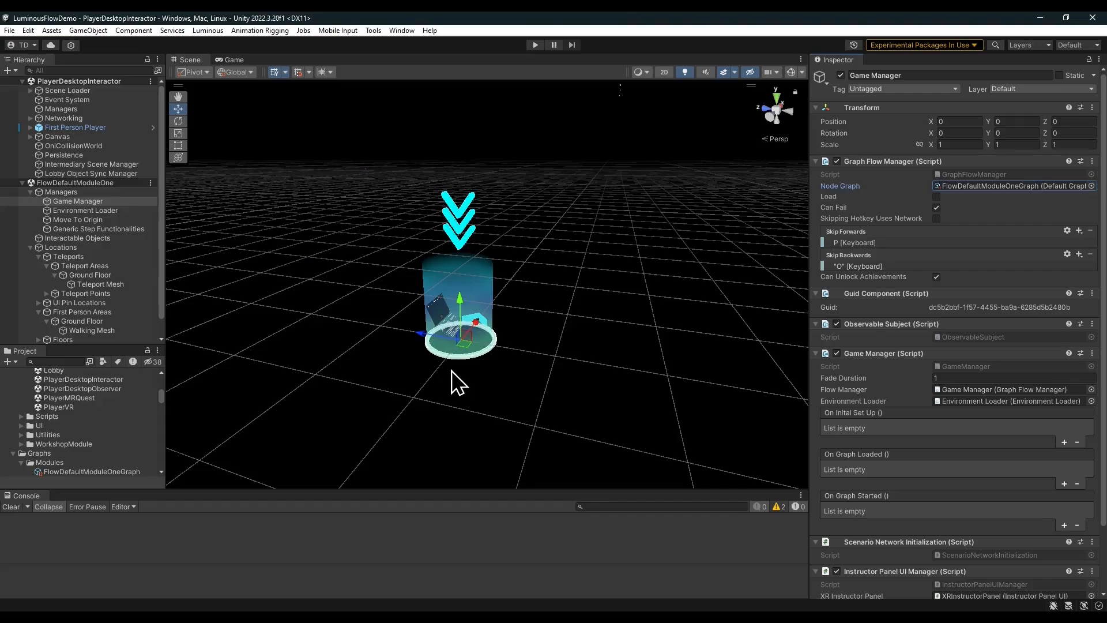
{"action": "double_click", "coordinate": [1007, 185]}
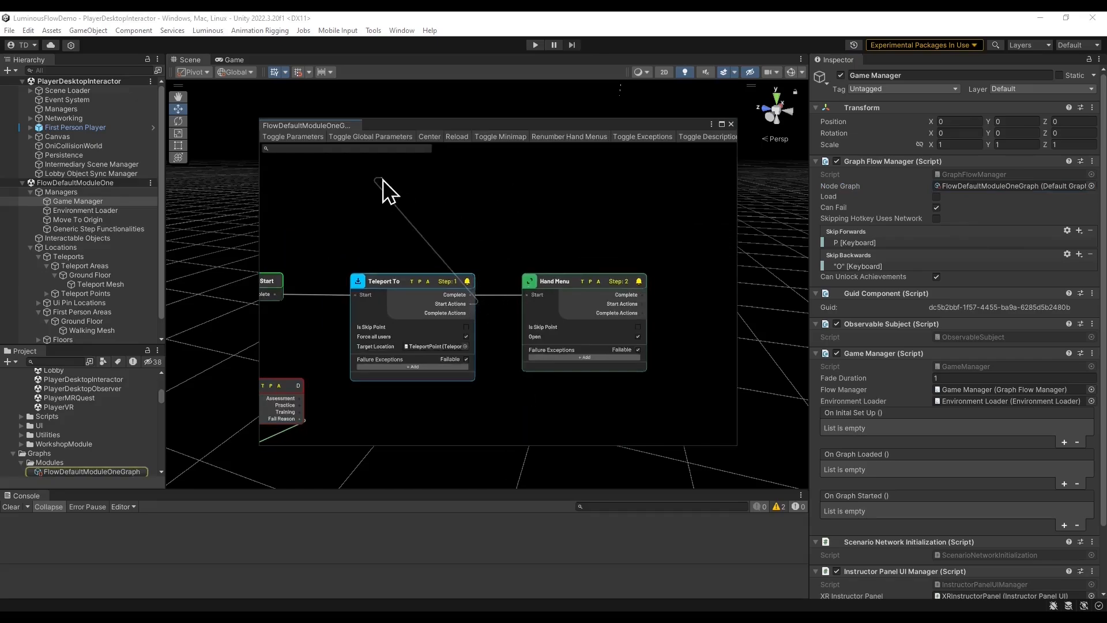
{"action": "key", "text": "space"}
{"action": "type", "text": "hand"}
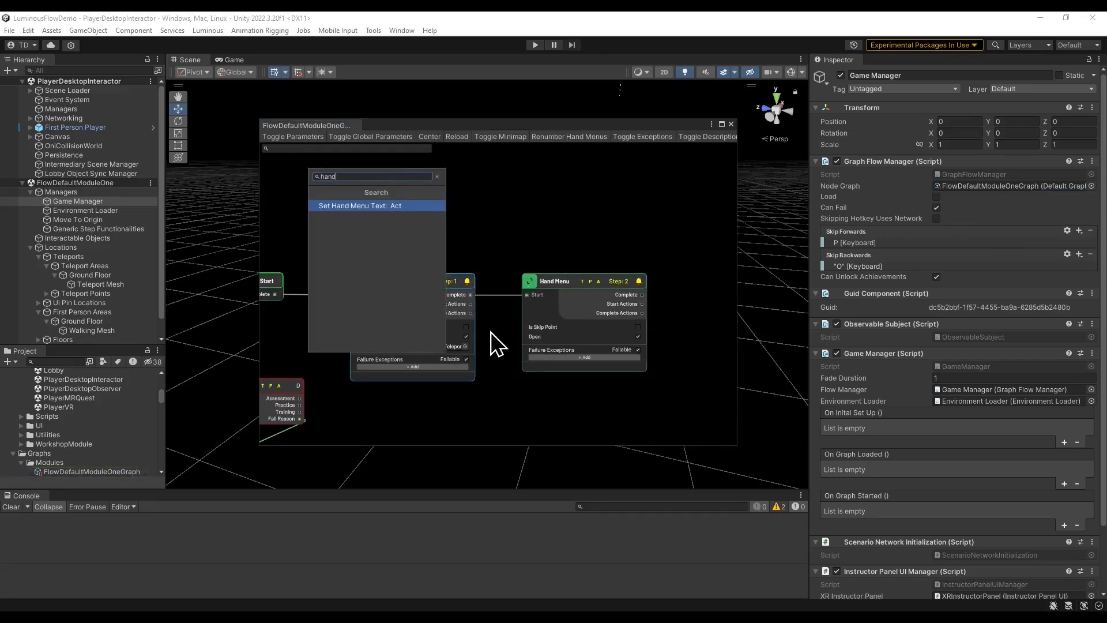
{"action": "key", "text": "Return"}
{"action": "middle_click_drag", "start_coordinate": [595, 232], "coordinate": [655, 288]}
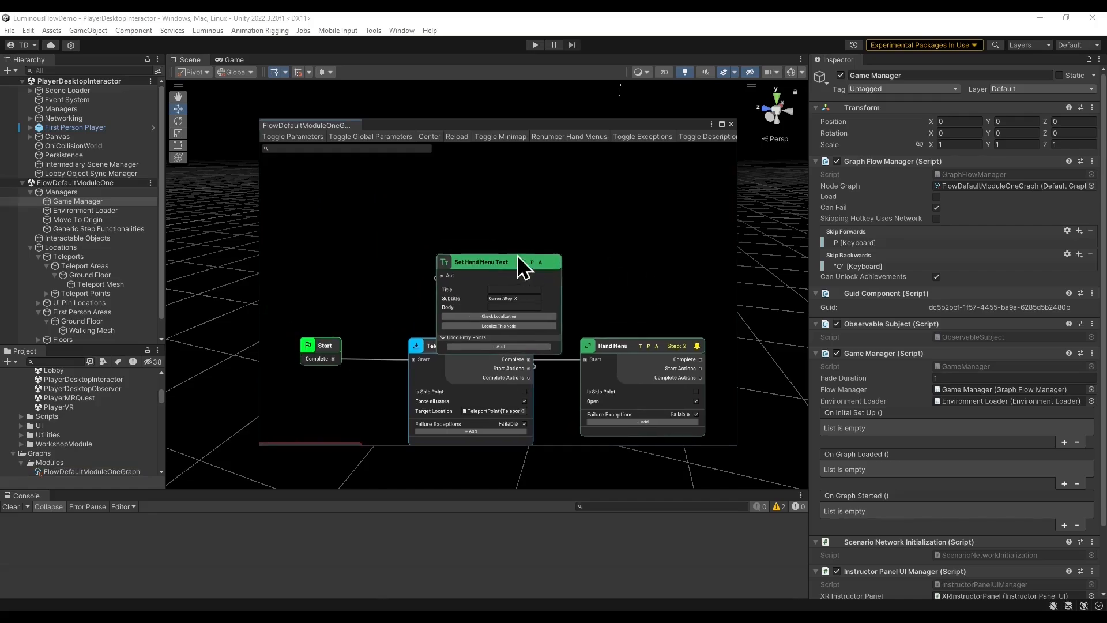
{"action": "left_click_drag", "start_coordinate": [522, 267], "coordinate": [476, 218]}
{"action": "scroll", "coordinate": [536, 311], "scroll_direction": "up", "scroll_amount": 1}
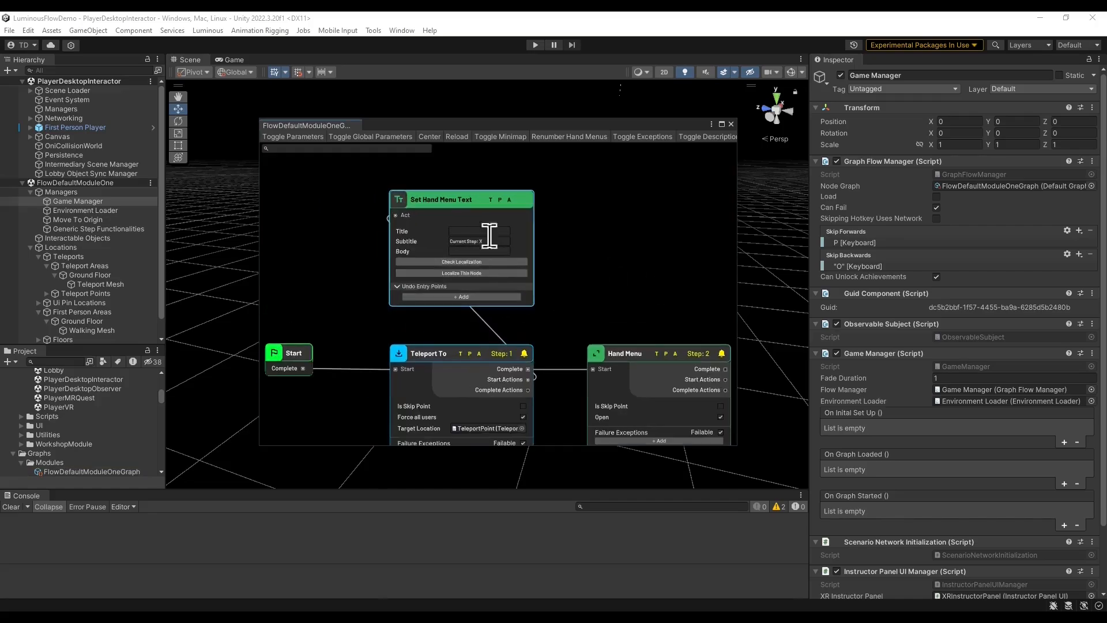
Set that hand menu text's title to First Step, clear its subtitle, and set the body to This is the first step.
{"action": "left_click", "coordinate": [490, 231]}
{"action": "left_click", "coordinate": [504, 241]}
{"action": "key", "text": "BackSpace"}
{"action": "left_click", "coordinate": [475, 251]}
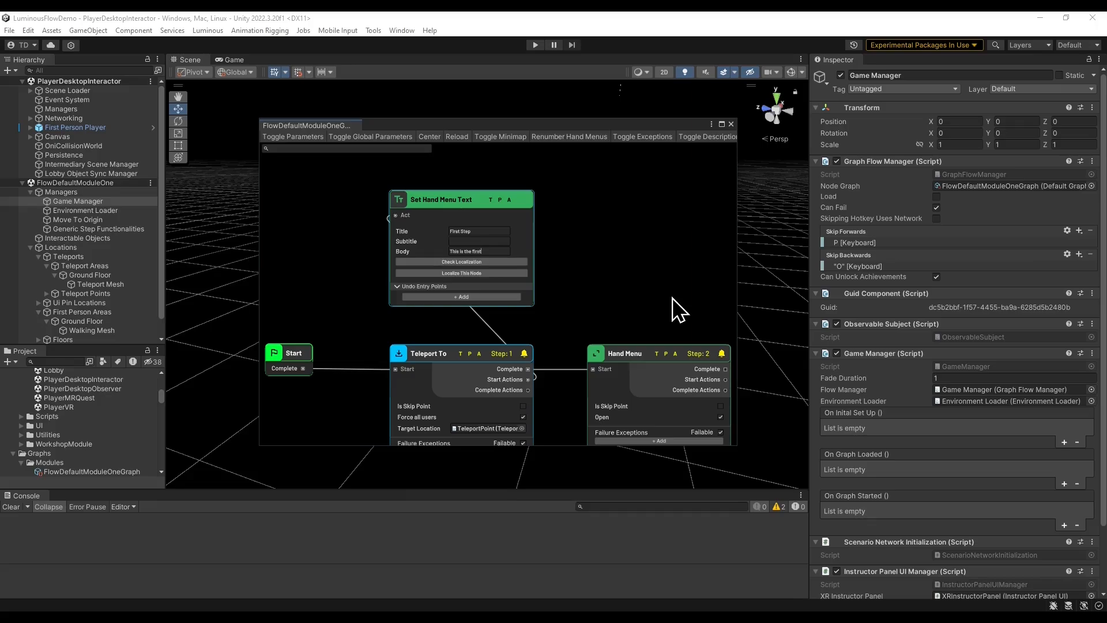
{"action": "left_click", "coordinate": [636, 281]}
Add a second Set Hand Menu Text node connected to the Hand Menu node's Start Actions.
{"action": "middle_click_drag", "start_coordinate": [633, 282], "coordinate": [477, 263]}
{"action": "left_click_drag", "start_coordinate": [571, 358], "coordinate": [492, 209]}
{"action": "type", "text": "hand"}
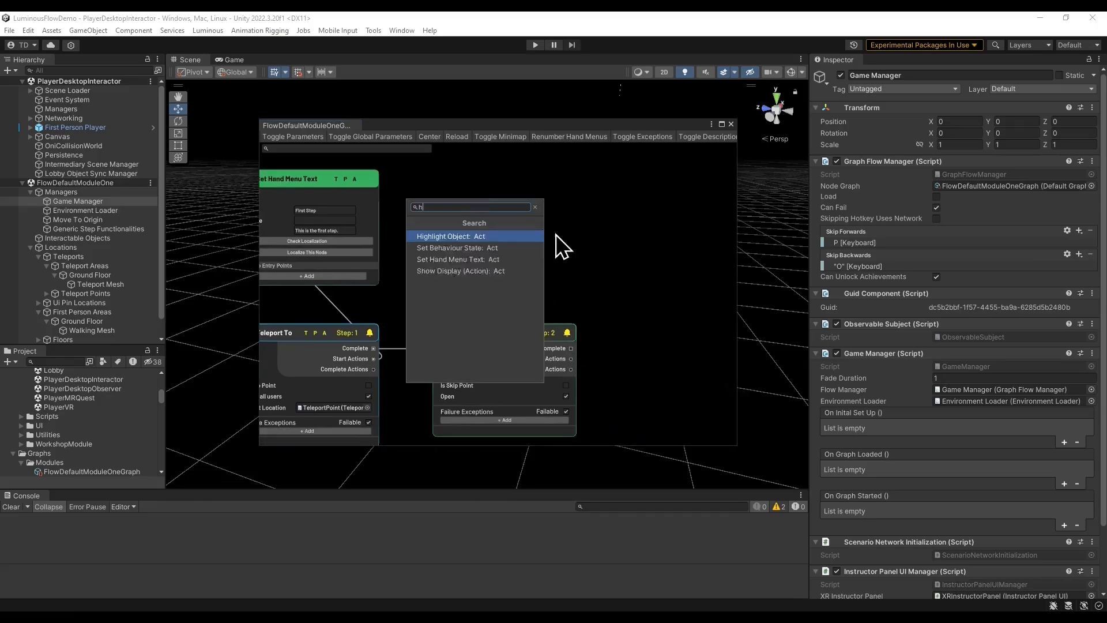
{"action": "key", "text": "Return"}
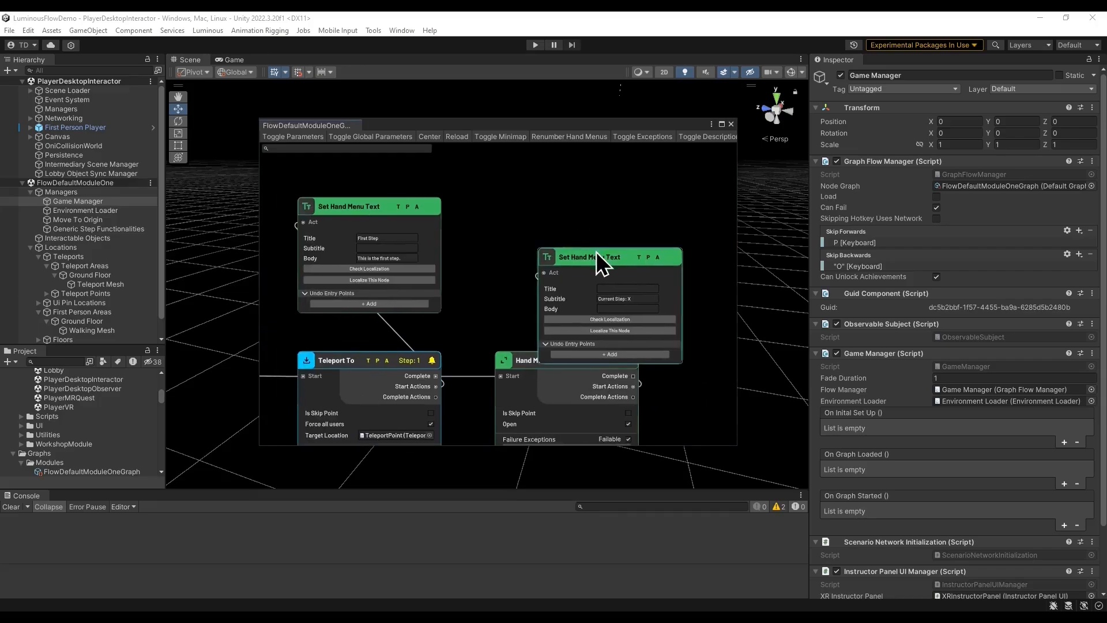
{"action": "left_click_drag", "start_coordinate": [600, 256], "coordinate": [546, 199]}
Set the second node's title to Second Step, clear its subtitle, and set the body to This is the second step.
{"action": "left_click", "coordinate": [585, 237]}
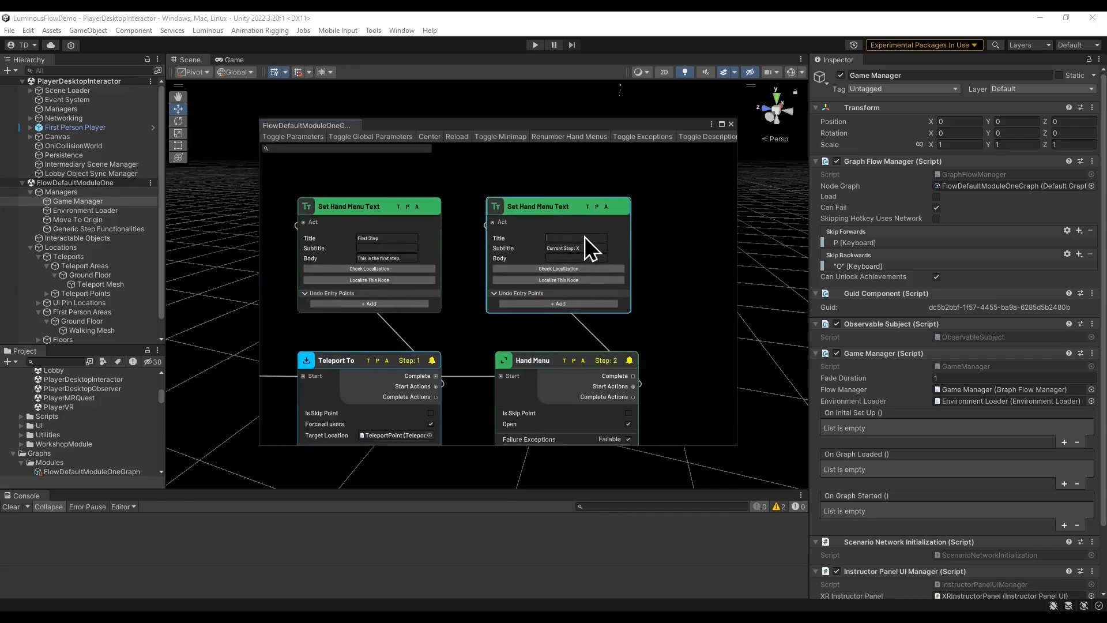
{"action": "type", "text": "Second s"}
{"action": "left_click", "coordinate": [580, 249]}
{"action": "key", "text": "BackSpace"}
{"action": "type", "text": "This is the second"}
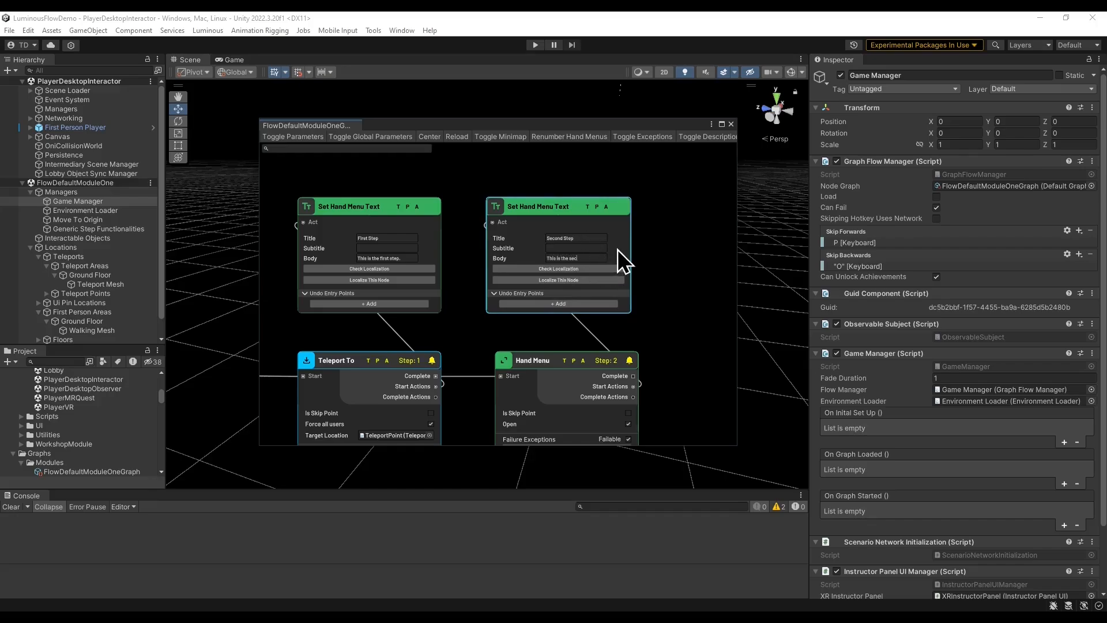
{"action": "left_click", "coordinate": [657, 296]}
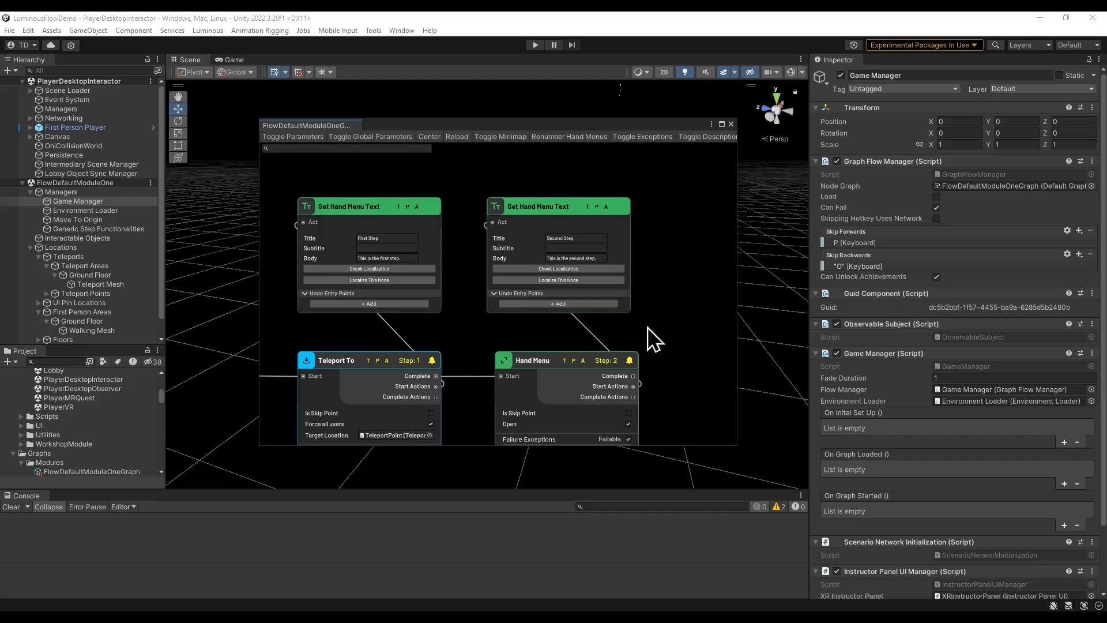
{"action": "scroll", "coordinate": [648, 327], "scroll_direction": "down", "scroll_amount": 3}
{"action": "middle_click_drag", "start_coordinate": [480, 309], "coordinate": [564, 262]}
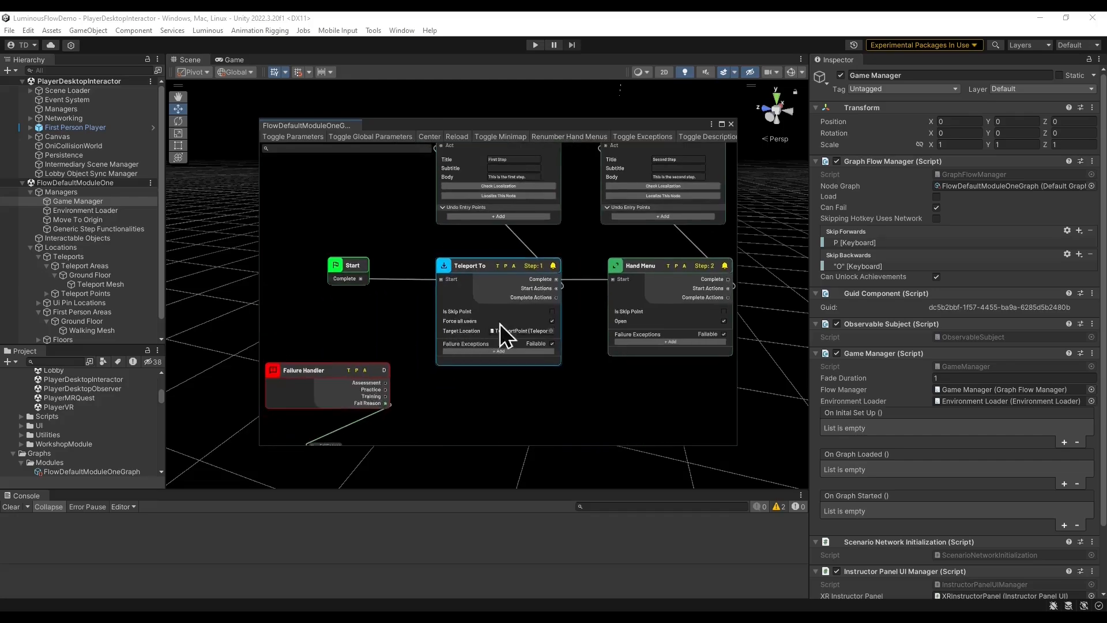
{"action": "middle_click_drag", "start_coordinate": [562, 336], "coordinate": [362, 331]}
{"action": "middle_click_drag", "start_coordinate": [459, 361], "coordinate": [573, 351]}
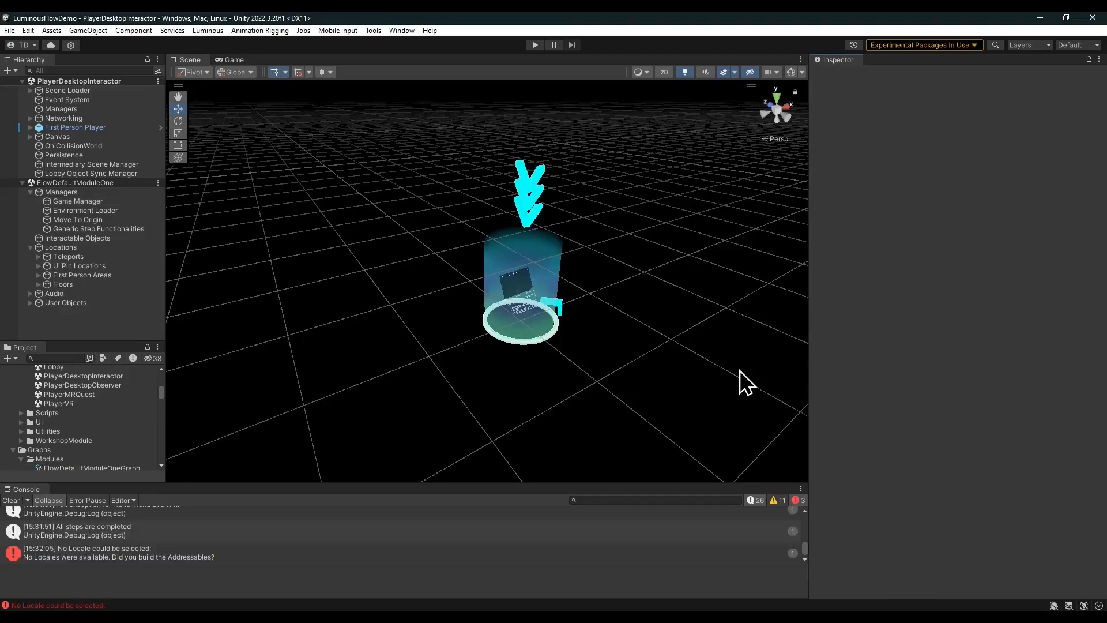
{"action": "left_click", "coordinate": [92, 220]}
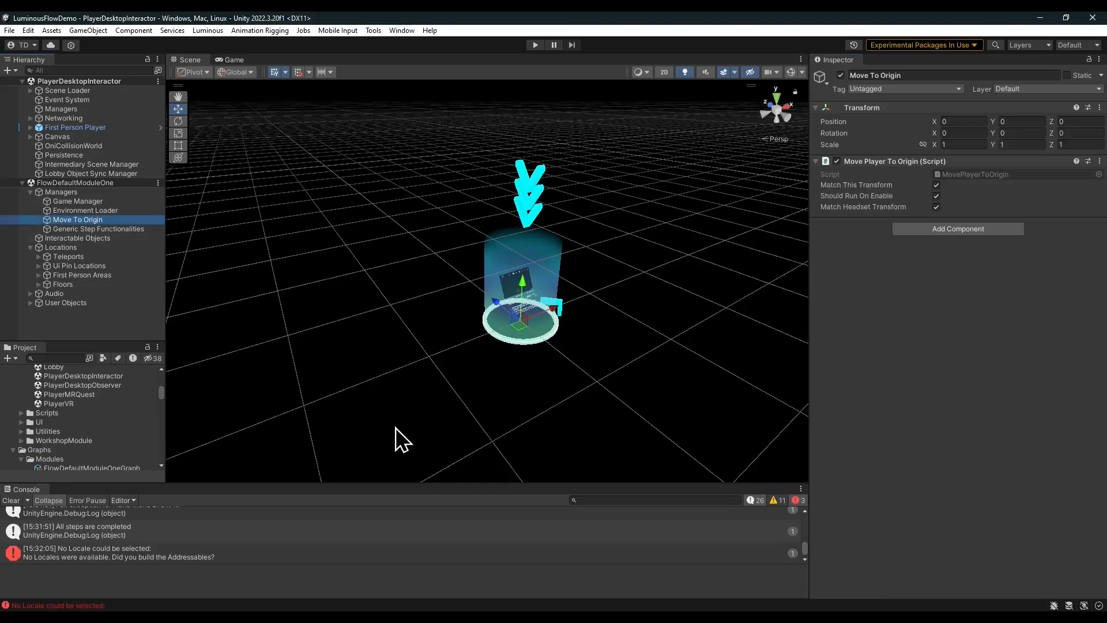
{"action": "left_click_drag", "start_coordinate": [550, 313], "coordinate": [400, 437]}
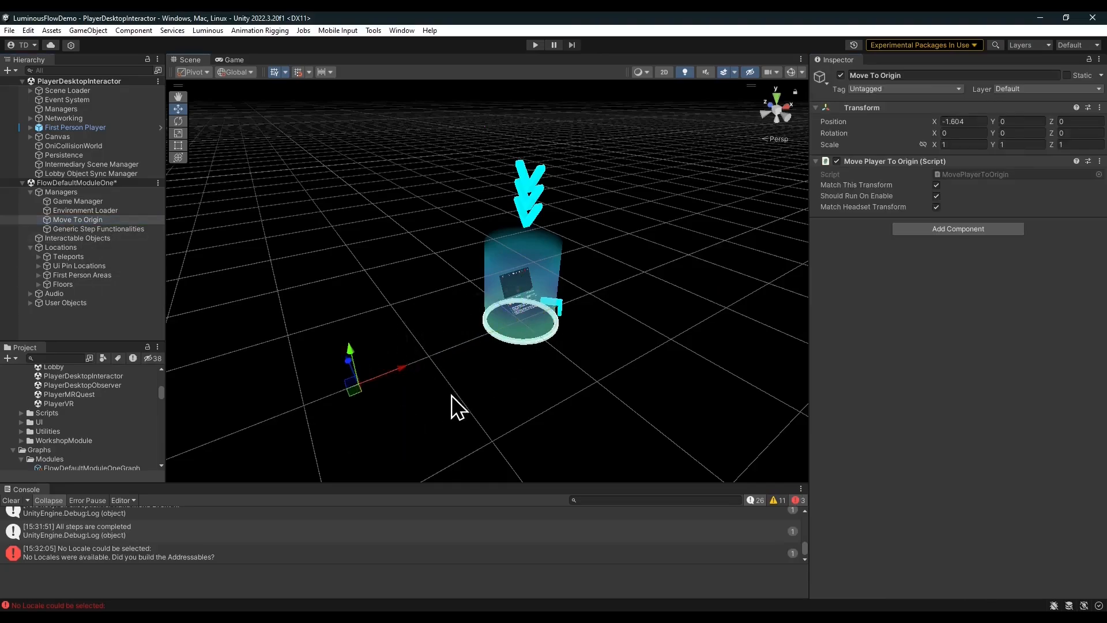
{"action": "right_click", "coordinate": [116, 182]}
{"action": "left_click", "coordinate": [144, 209]}
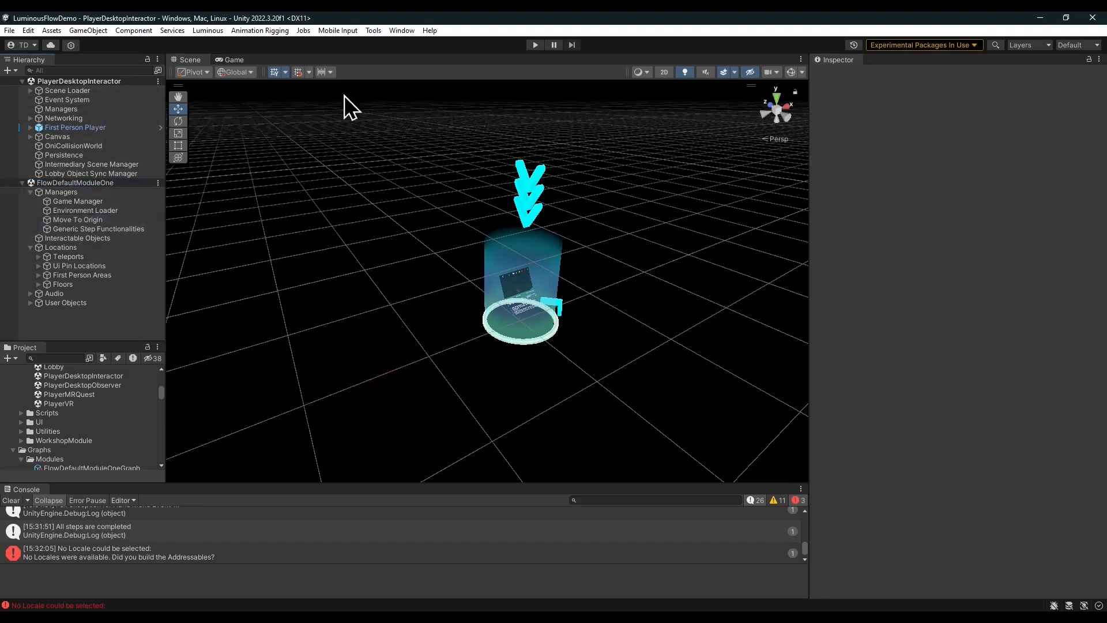
Enter Play mode and dismiss the Photon setup warning.
{"action": "left_click", "coordinate": [536, 45]}
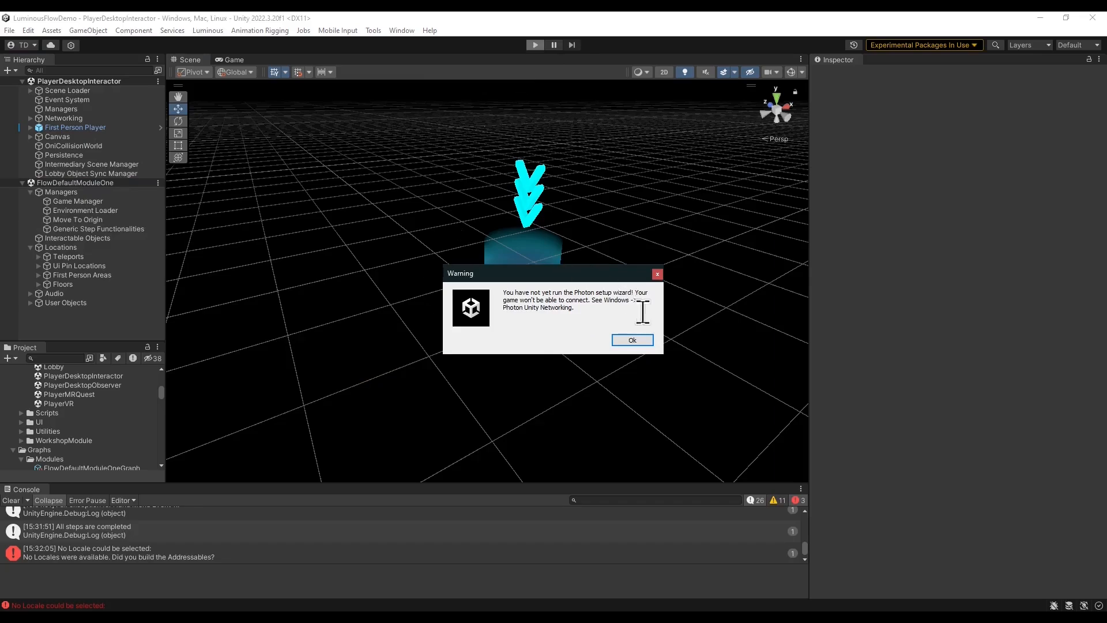
{"action": "left_click", "coordinate": [632, 339]}
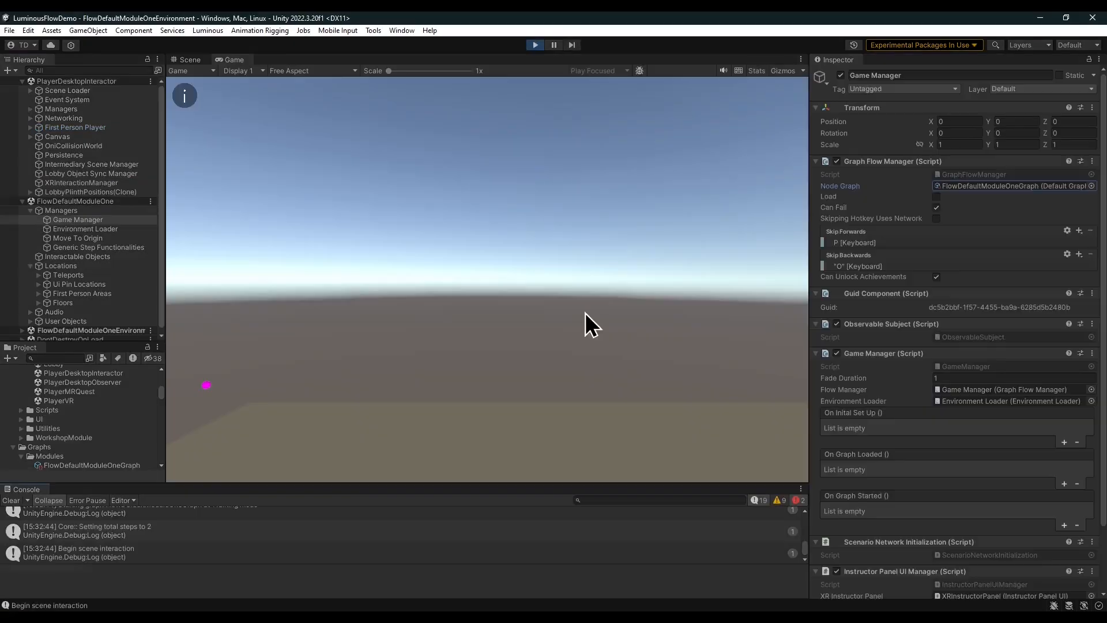
Open the running module's node graph and resize it beside the game view.
{"action": "double_click", "coordinate": [980, 186]}
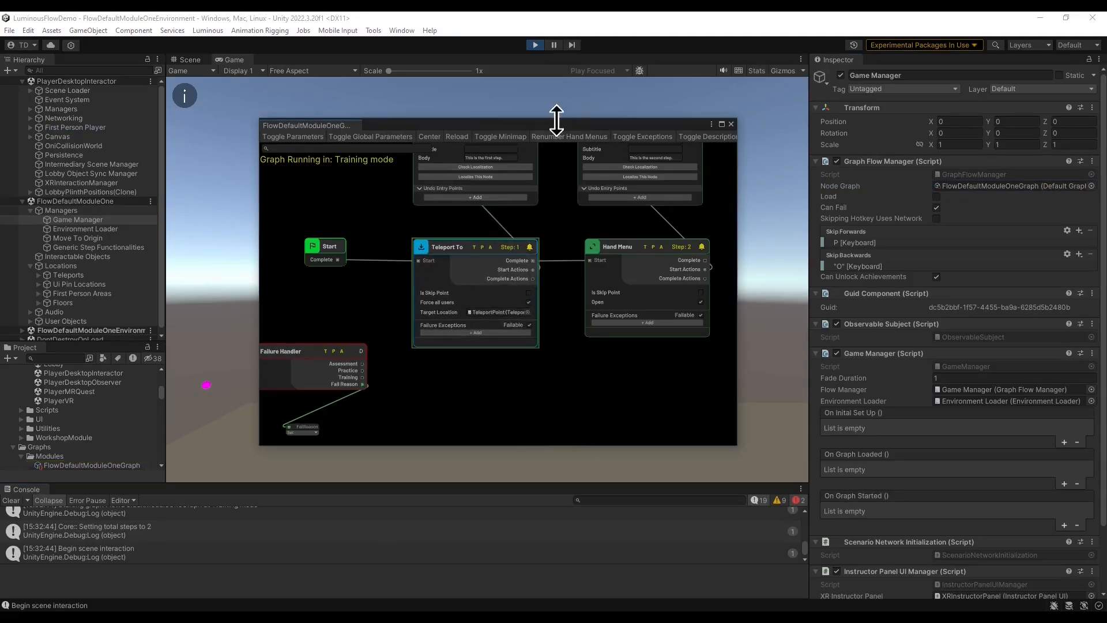
{"action": "left_click_drag", "start_coordinate": [535, 126], "coordinate": [910, 130]}
{"action": "mouse_move", "coordinate": [383, 378]}
{"action": "right_mouse_down"}
{"action": "mouse_move", "coordinate": [403, 320]}
{"action": "mouse_move", "coordinate": [364, 342]}
{"action": "mouse_move", "coordinate": [447, 291]}
{"action": "mouse_move", "coordinate": [563, 299]}
{"action": "mouse_move", "coordinate": [503, 306]}
{"action": "mouse_move", "coordinate": [548, 298]}
{"action": "mouse_move", "coordinate": [540, 290]}
{"action": "right_mouse_up"}
{"action": "key", "text": "w"}
{"action": "mouse_move", "coordinate": [773, 130]}
{"action": "left_mouse_down"}
{"action": "mouse_move", "coordinate": [764, 397]}
{"action": "mouse_move", "coordinate": [776, 372]}
{"action": "mouse_move", "coordinate": [776, 144]}
{"action": "mouse_move", "coordinate": [752, 158]}
{"action": "left_mouse_up"}
{"action": "left_click", "coordinate": [494, 254]}
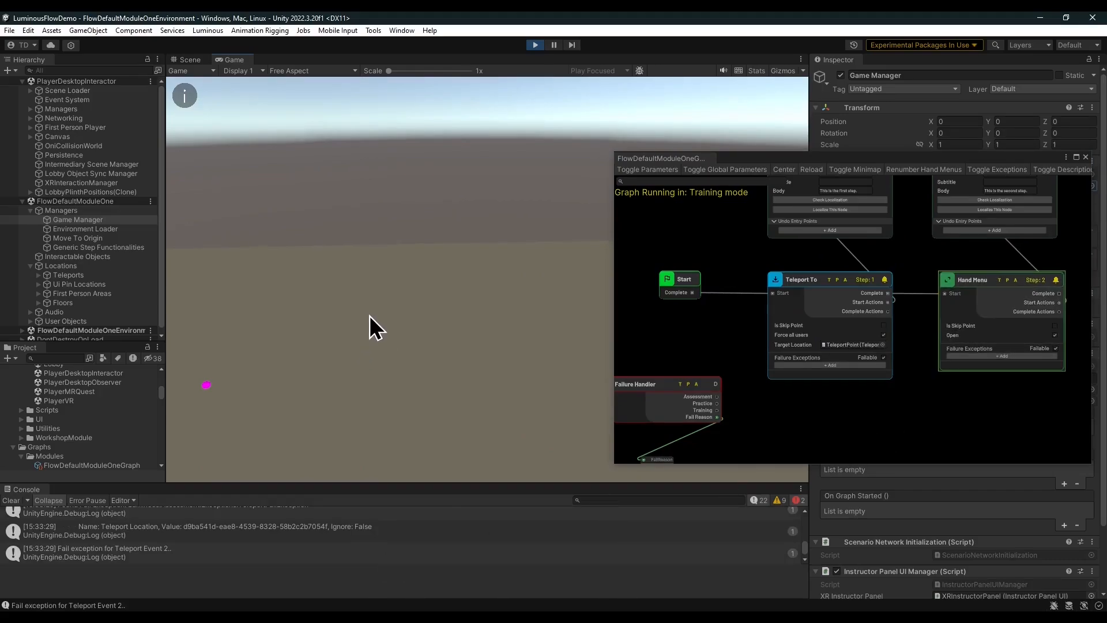
Run through the module's steps in the game view while watching the graph, then exit Play mode.
{"action": "right_click_drag", "start_coordinate": [368, 315], "coordinate": [376, 314]}
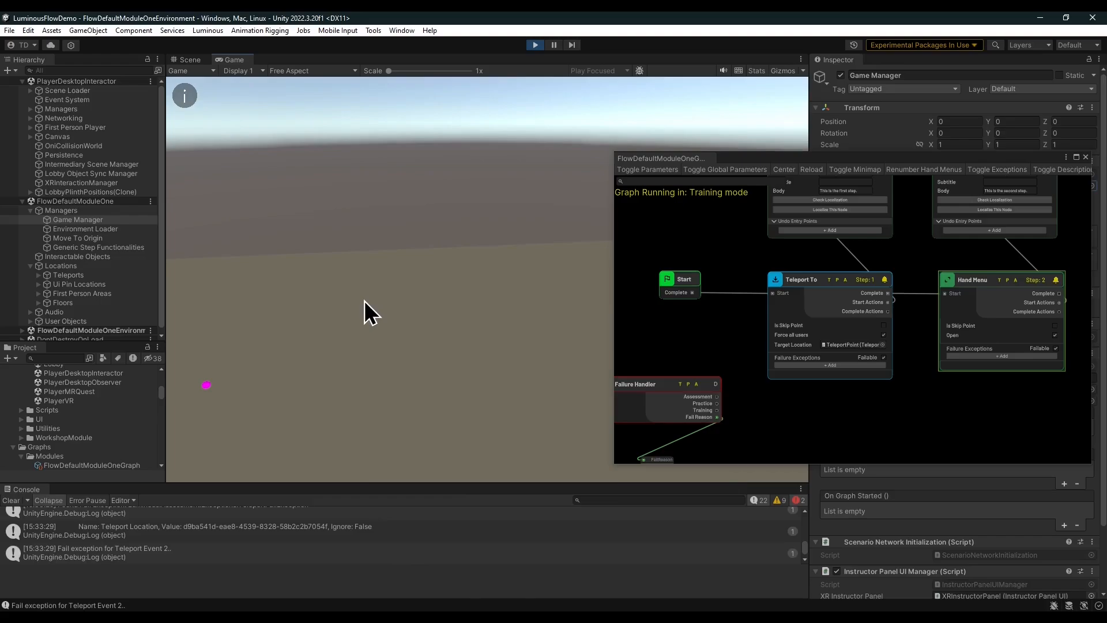
{"action": "mouse_move", "coordinate": [365, 300]}
{"action": "right_mouse_down"}
{"action": "mouse_move", "coordinate": [375, 292]}
{"action": "mouse_move", "coordinate": [382, 302]}
{"action": "right_mouse_up"}
{"action": "key", "text": "Tab"}
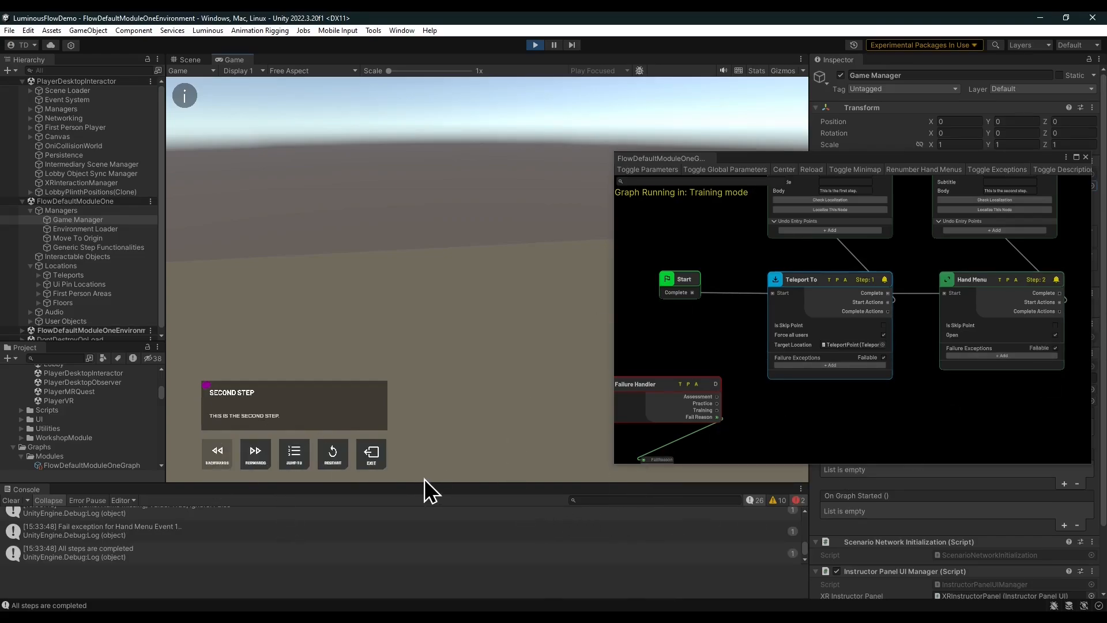
{"action": "left_click", "coordinate": [819, 409]}
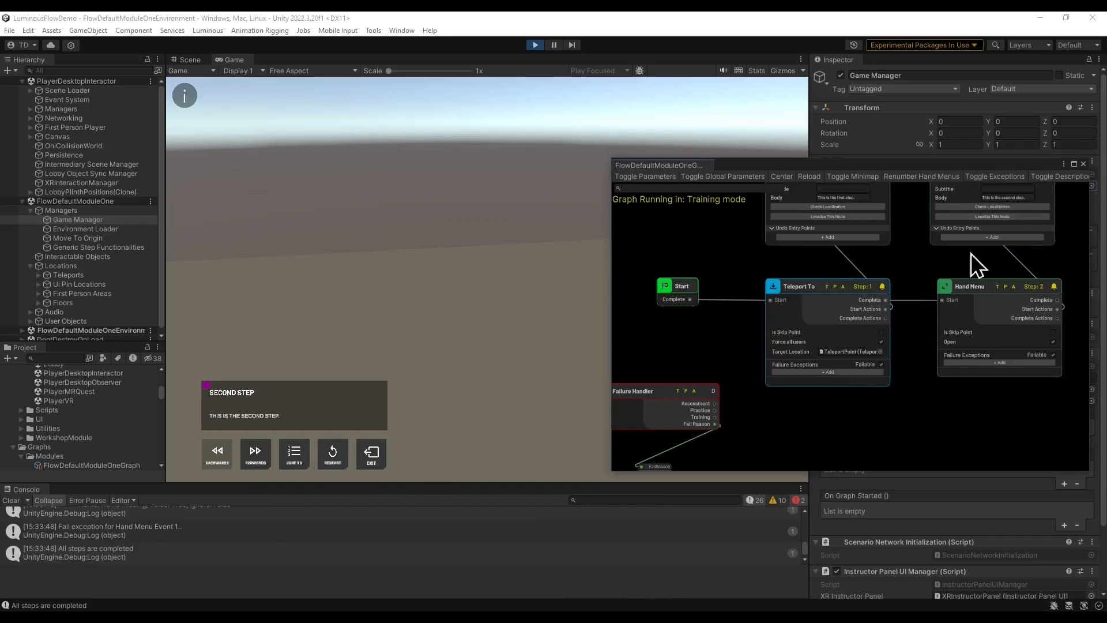
{"action": "key", "text": "ctrl+p"}
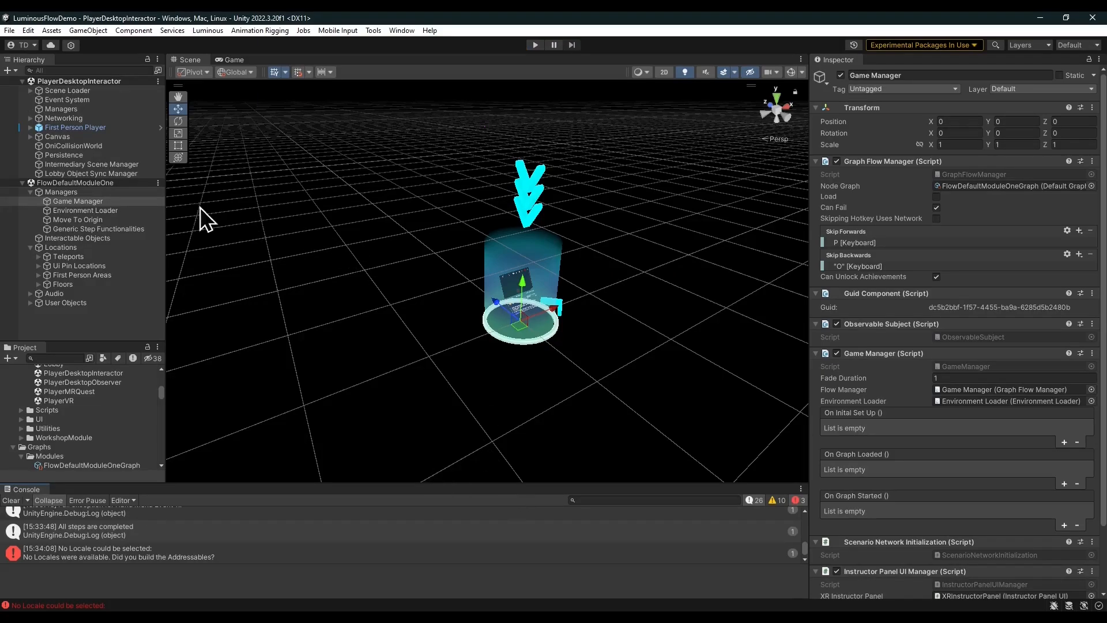
Remove the FlowDefaultModuleOne scene from the hierarchy.
{"action": "right_click", "coordinate": [120, 183]}
{"action": "left_click", "coordinate": [181, 262]}
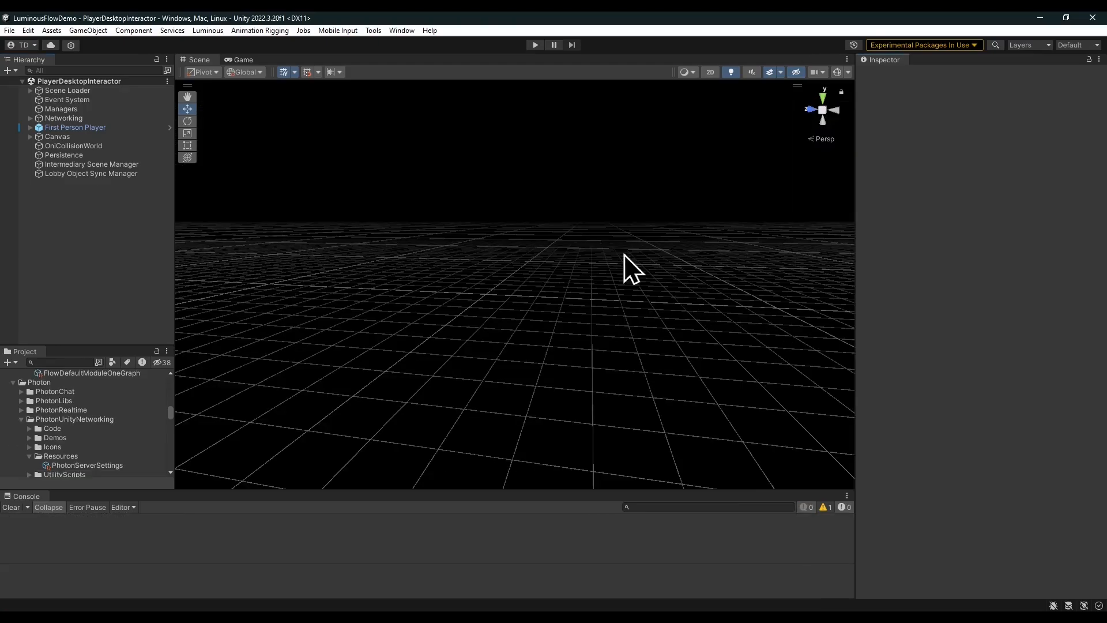
Search the project assets for credential and inspect the Credential Loader Settings asset.
{"action": "left_click", "coordinate": [79, 361]}
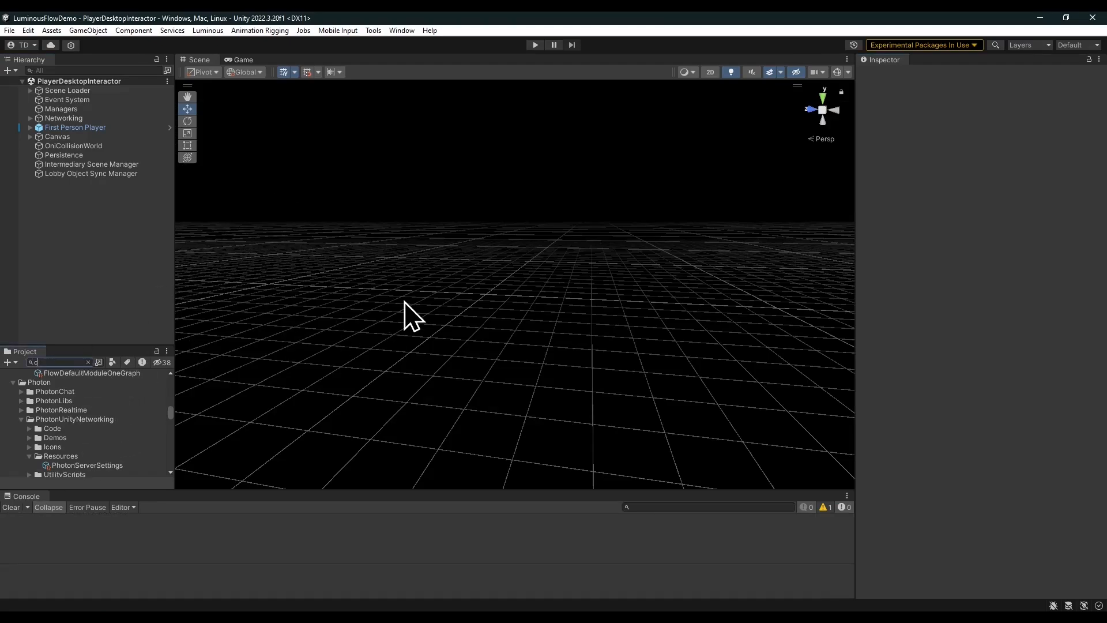
{"action": "type", "text": "credential"}
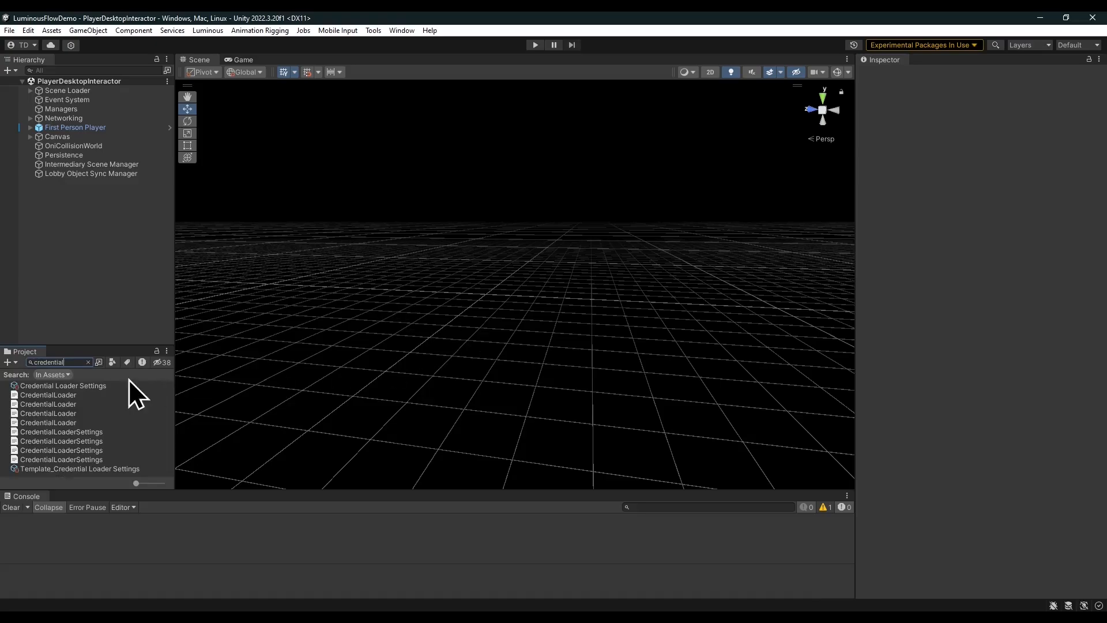
{"action": "left_click", "coordinate": [96, 386]}
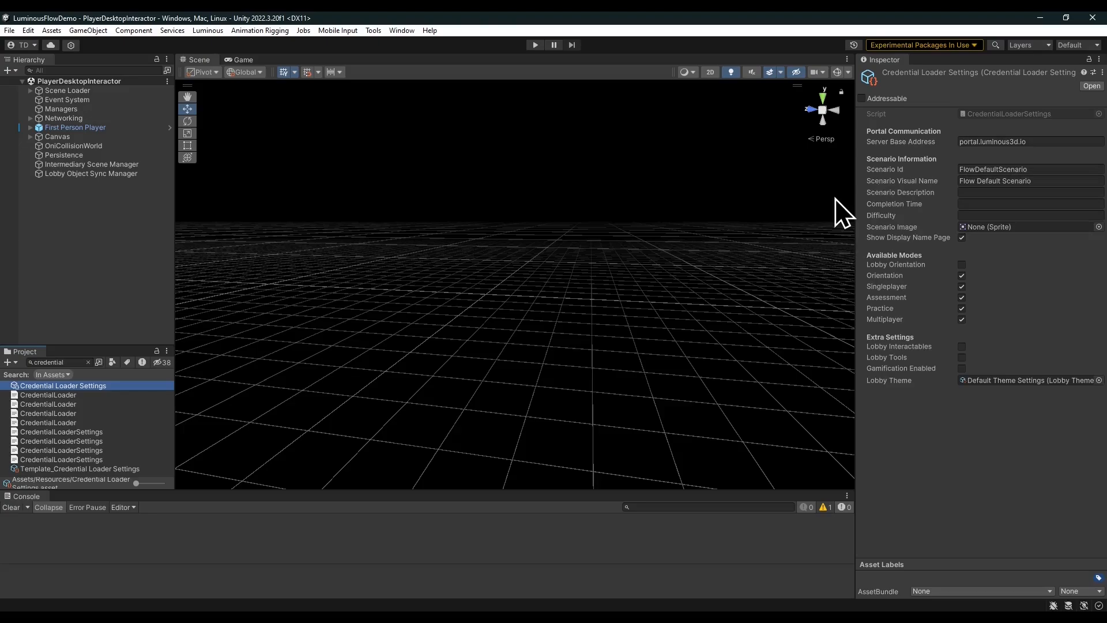
{"action": "left_click", "coordinate": [128, 271]}
Enter Play mode and walk forward to the activation code entry screen in the lobby.
{"action": "left_click", "coordinate": [536, 45]}
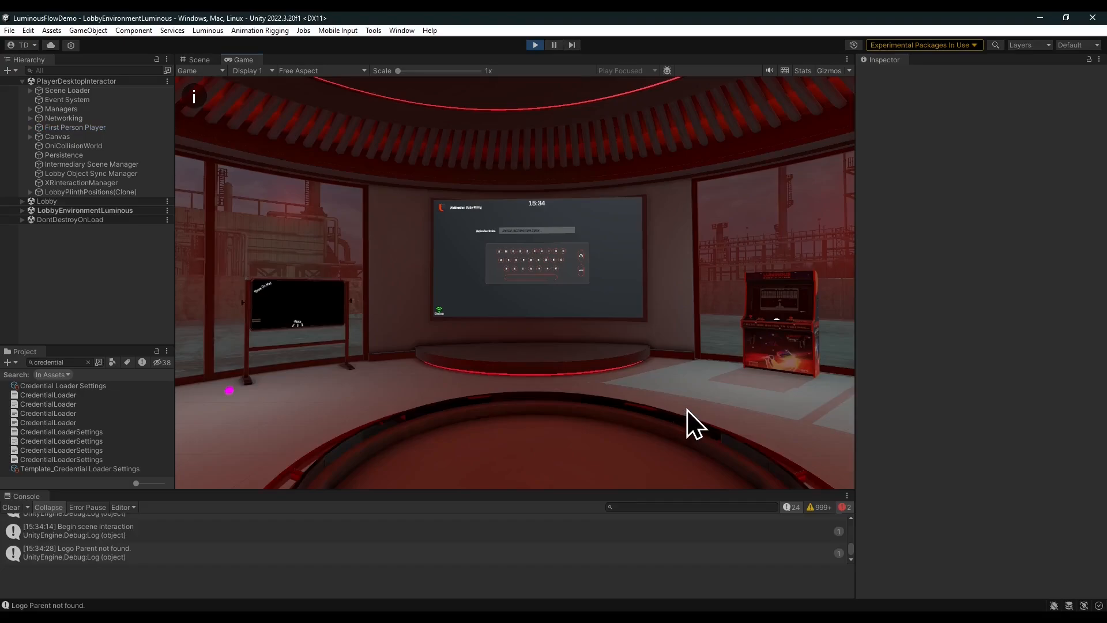
{"action": "key", "text": "w"}
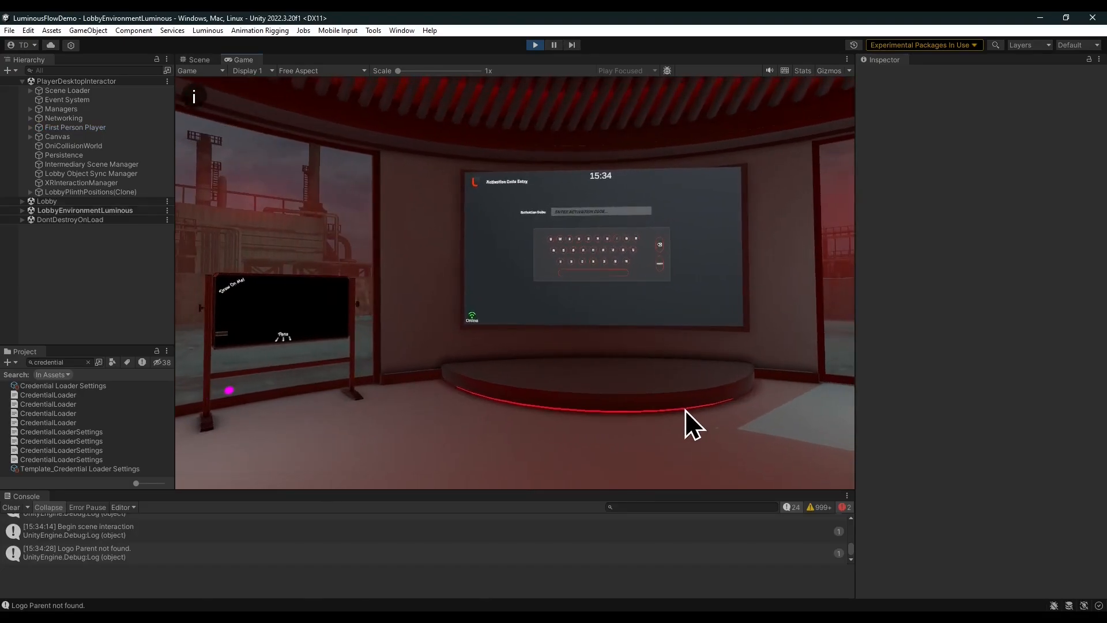
{"action": "key", "text": "w"}
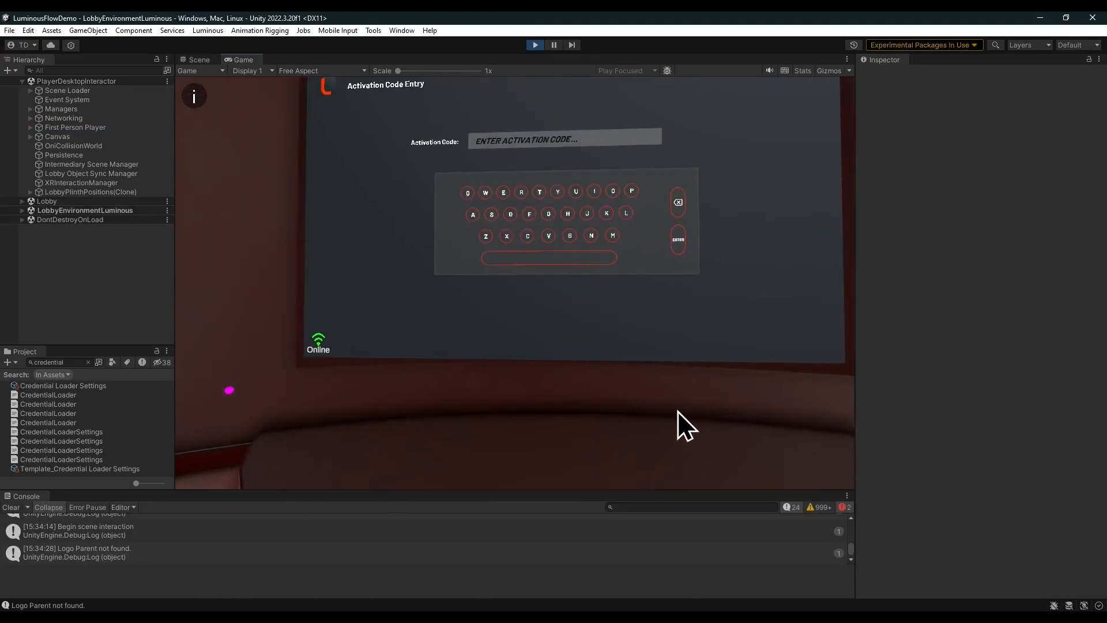
{"action": "right_click_drag", "start_coordinate": [660, 378], "coordinate": [669, 367]}
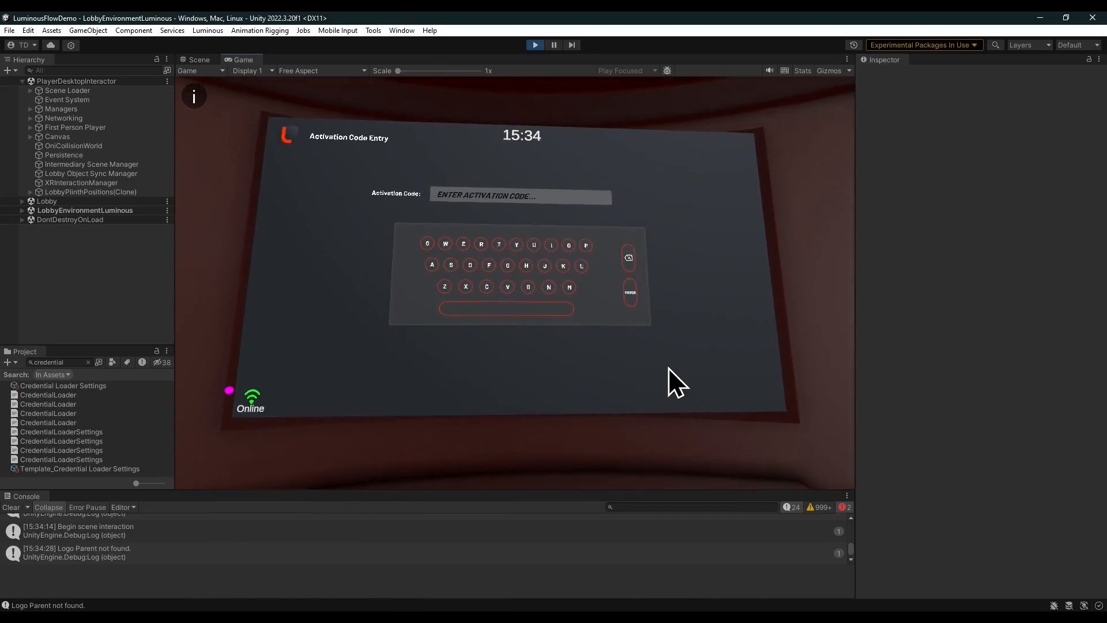
Enter the activation code on the virtual keyboard and submit it.
{"action": "left_click", "coordinate": [487, 287]}
{"action": "left_click", "coordinate": [499, 243]}
{"action": "left_click", "coordinate": [482, 244]}
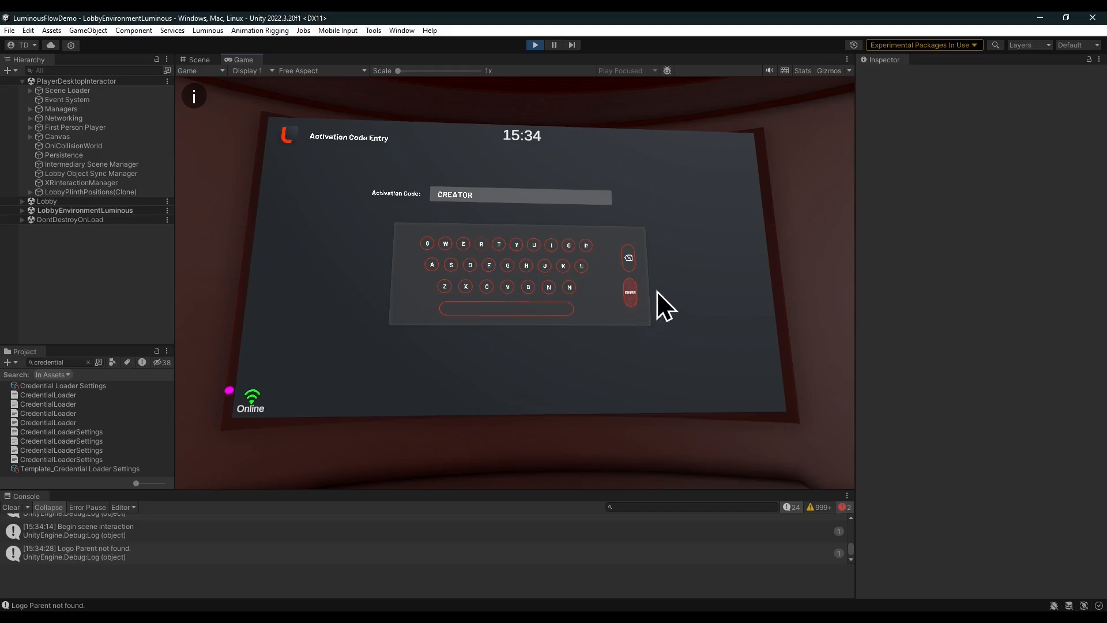
{"action": "left_click", "coordinate": [633, 293]}
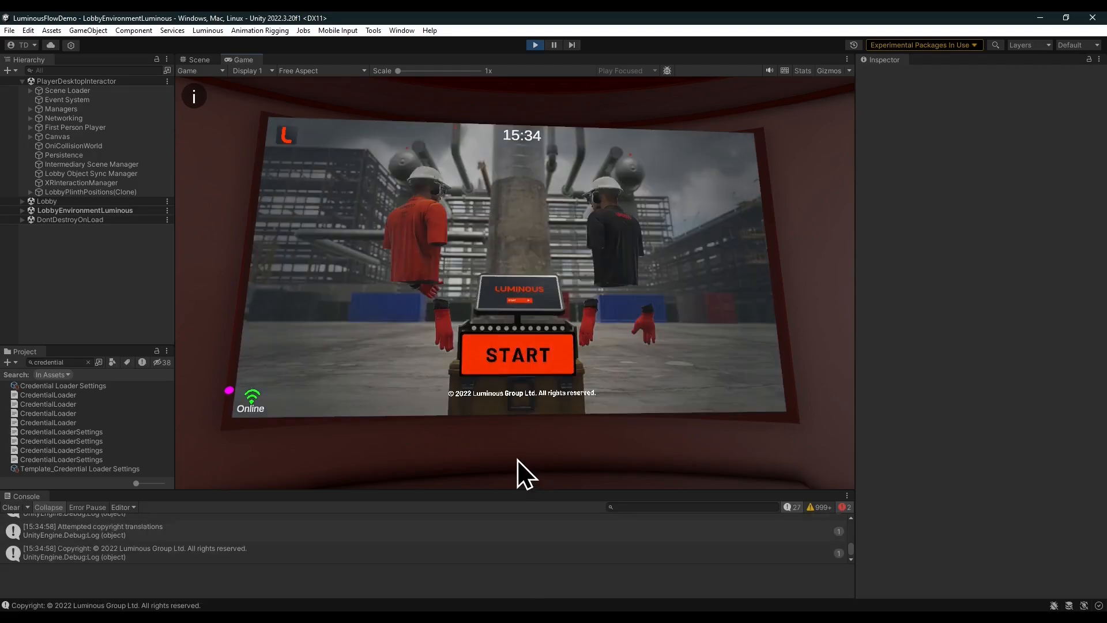
Press Start on the lobby screen, then enter the user PIN on the keypad and submit it.
{"action": "left_click", "coordinate": [565, 326]}
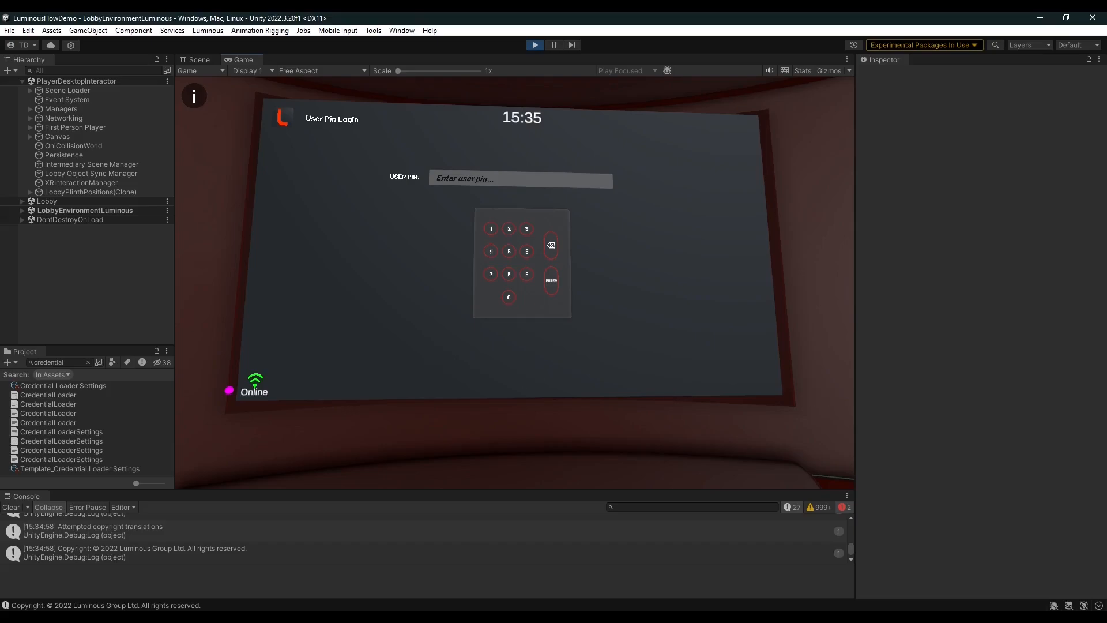
{"action": "left_click", "coordinate": [491, 226]}
{"action": "left_click", "coordinate": [509, 229]}
{"action": "left_click", "coordinate": [509, 274]}
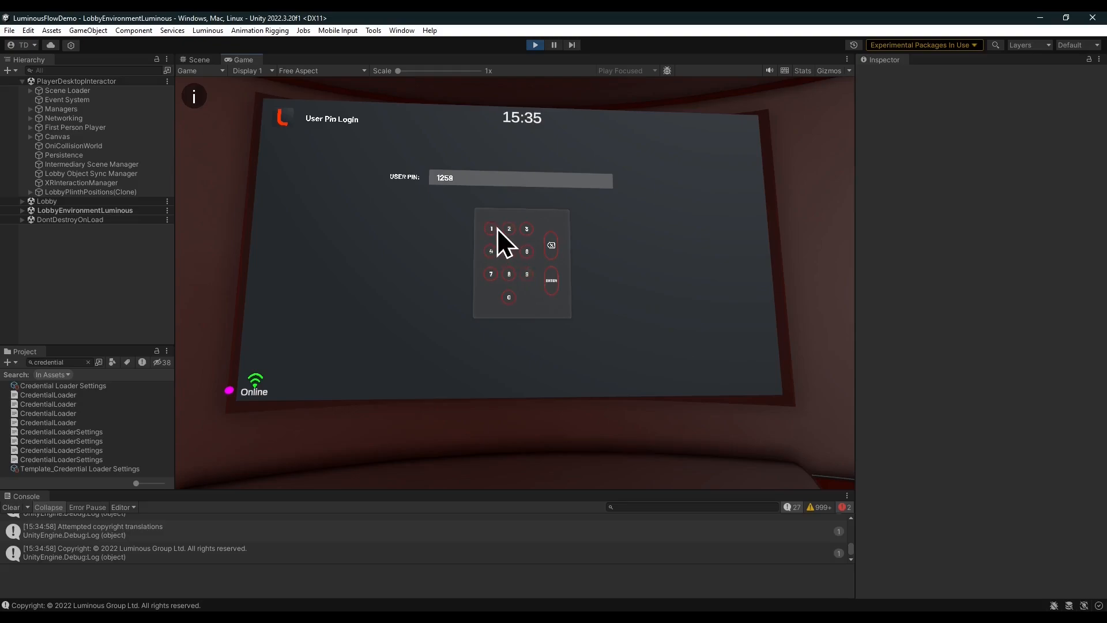
{"action": "left_click", "coordinate": [552, 279]}
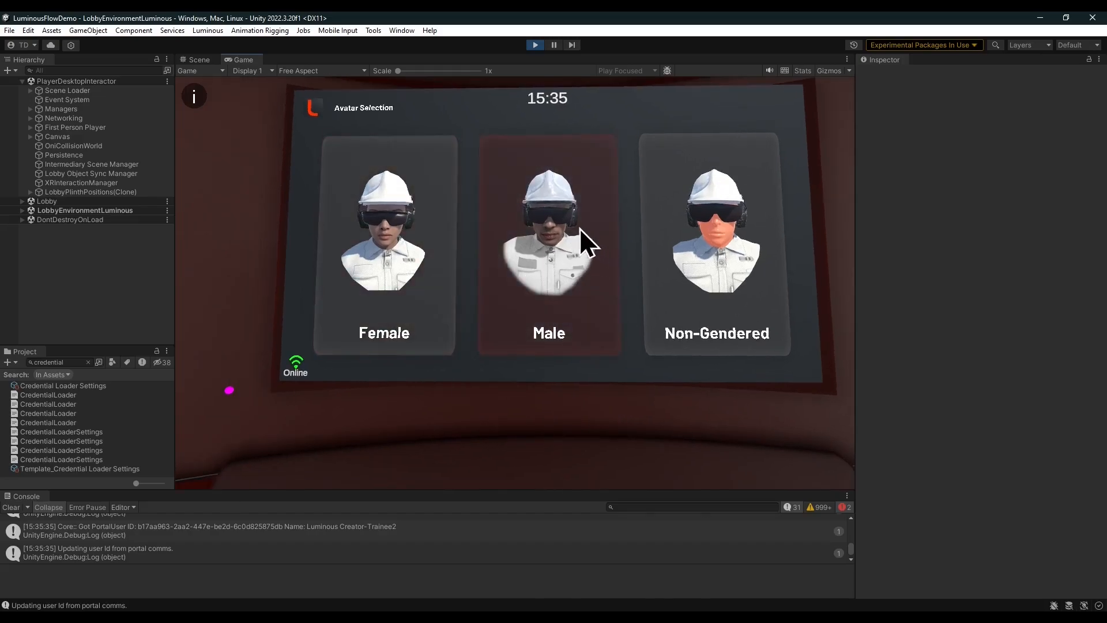
Choose the Male avatar and the Single User assisted learning mode.
{"action": "left_click", "coordinate": [579, 228]}
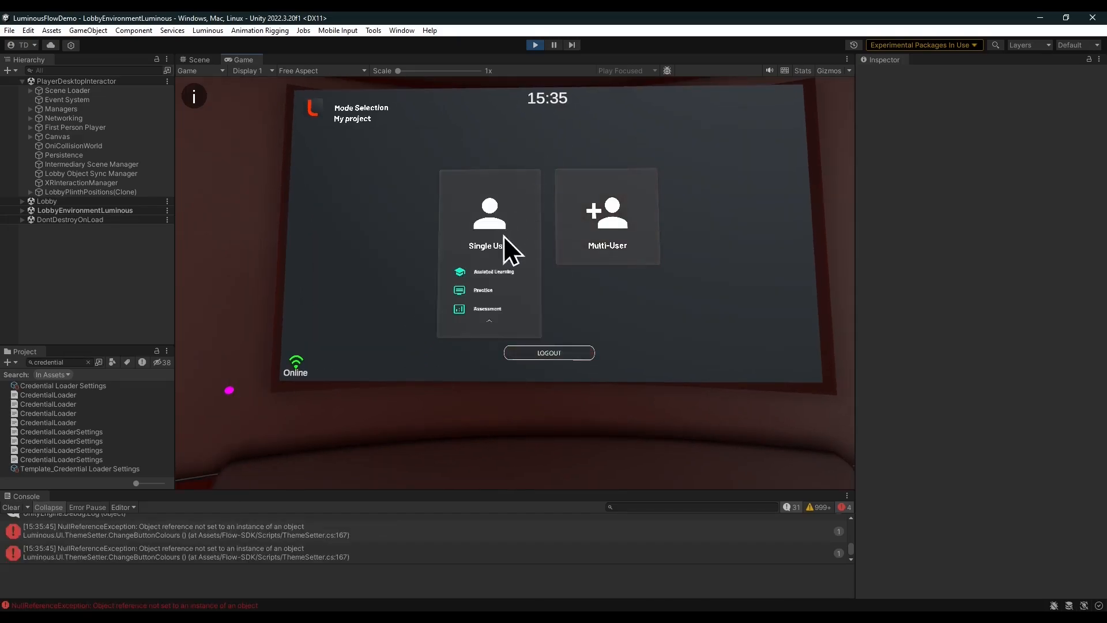
{"action": "left_click", "coordinate": [509, 273]}
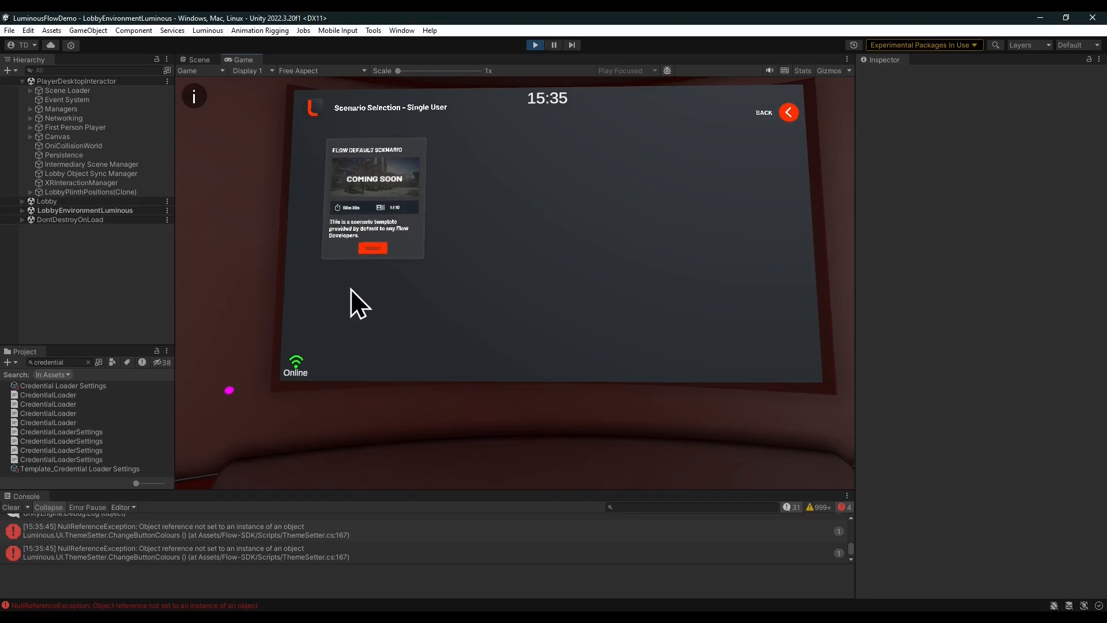
Start the Flow Default Scenario, then start Flow Default Module One from the module list.
{"action": "left_click", "coordinate": [371, 250]}
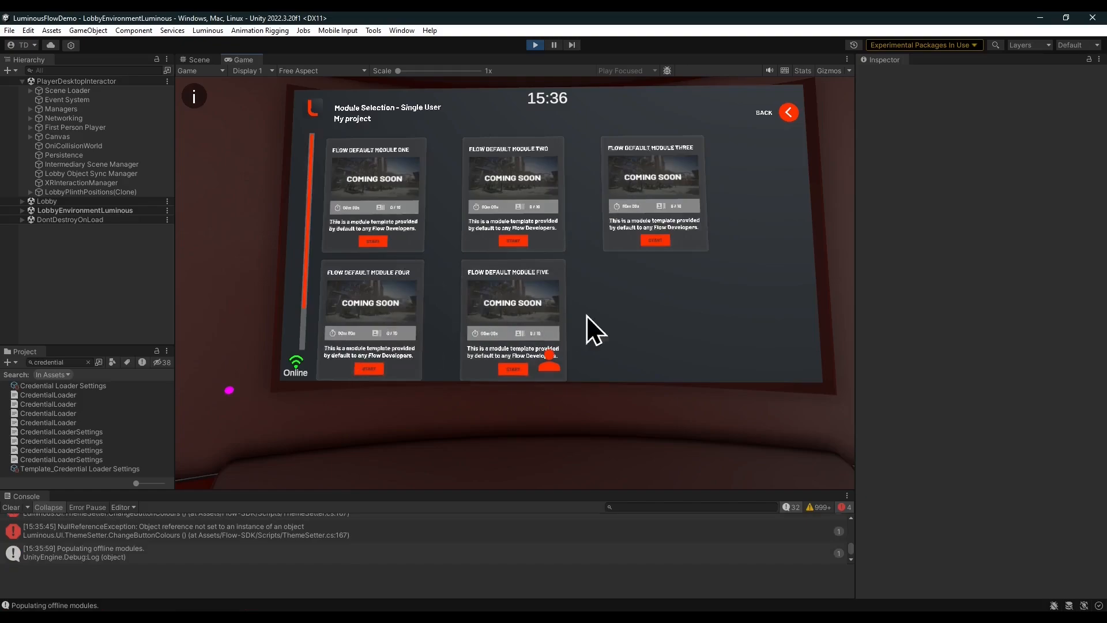
{"action": "scroll", "coordinate": [601, 275], "scroll_direction": "down", "scroll_amount": 3}
{"action": "left_click", "coordinate": [376, 242]}
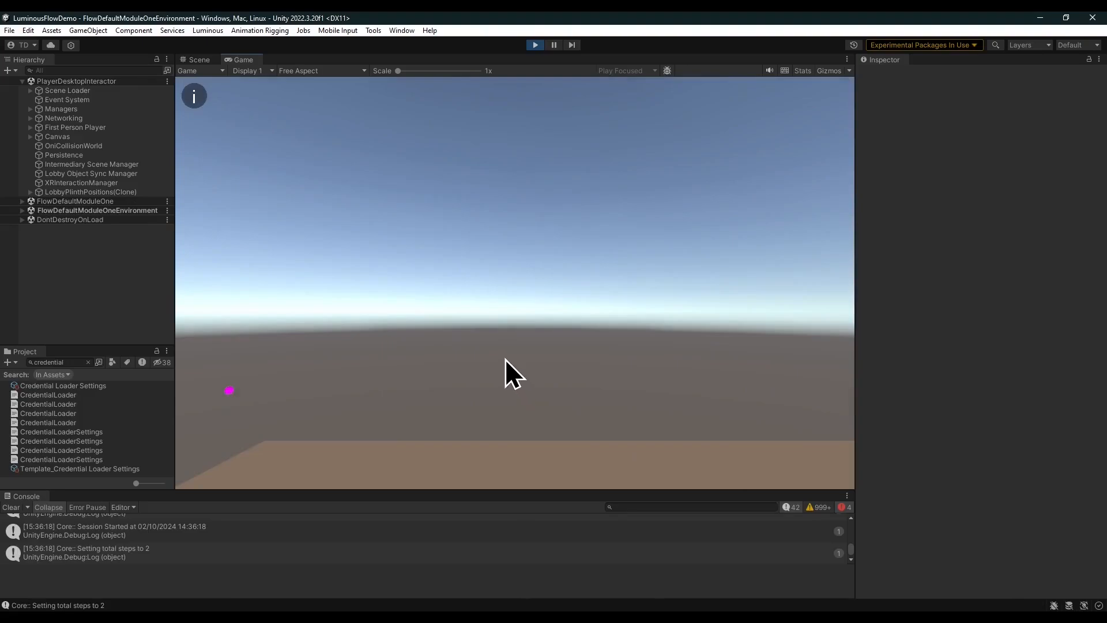
Look around the module environment and advance to the second step.
{"action": "right_click_drag", "start_coordinate": [476, 350], "coordinate": [399, 222]}
{"action": "key", "text": "w"}
{"action": "key", "text": "t"}
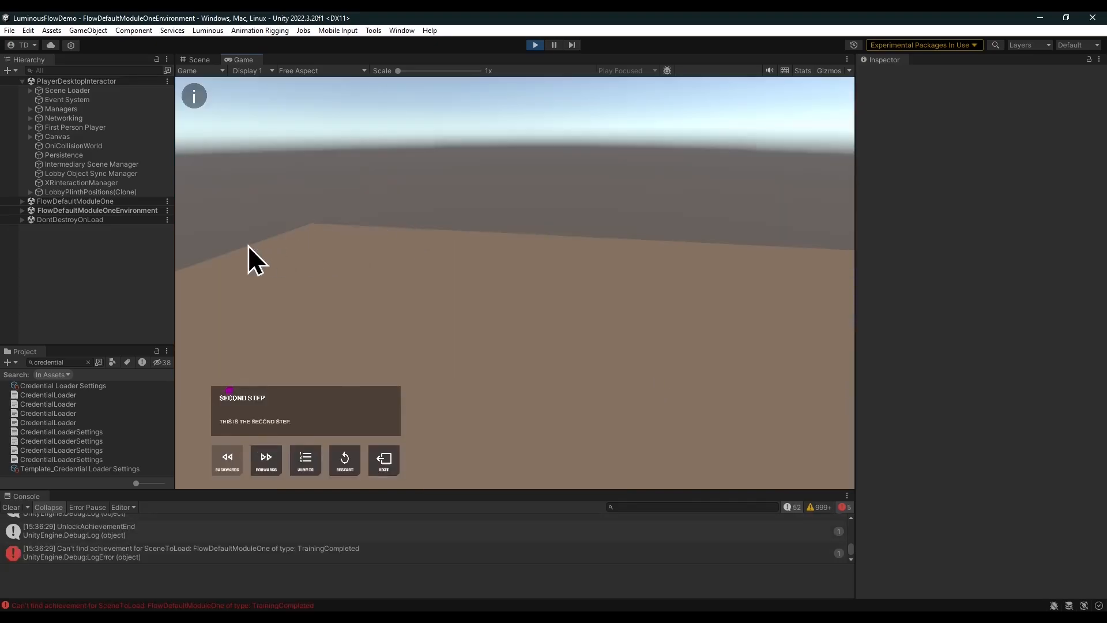
Open the running Game Manager's node graph under FlowDefaultModuleOne's Managers, then close the graph window.
{"action": "left_click", "coordinate": [22, 201]}
{"action": "left_click", "coordinate": [81, 211]}
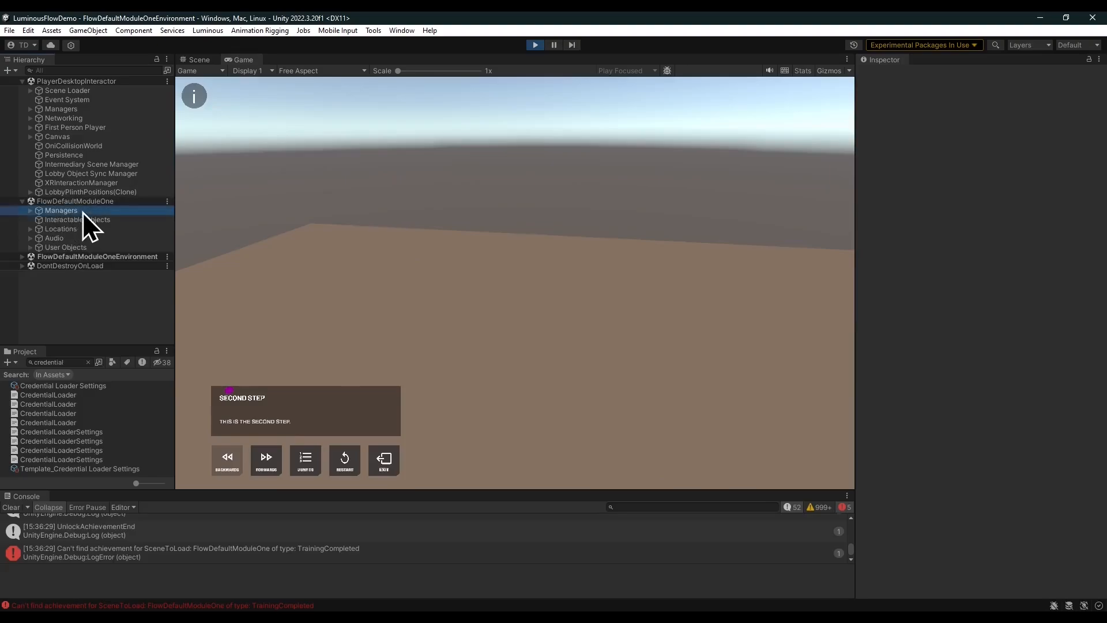
{"action": "left_click", "coordinate": [30, 211]}
{"action": "left_click", "coordinate": [72, 220]}
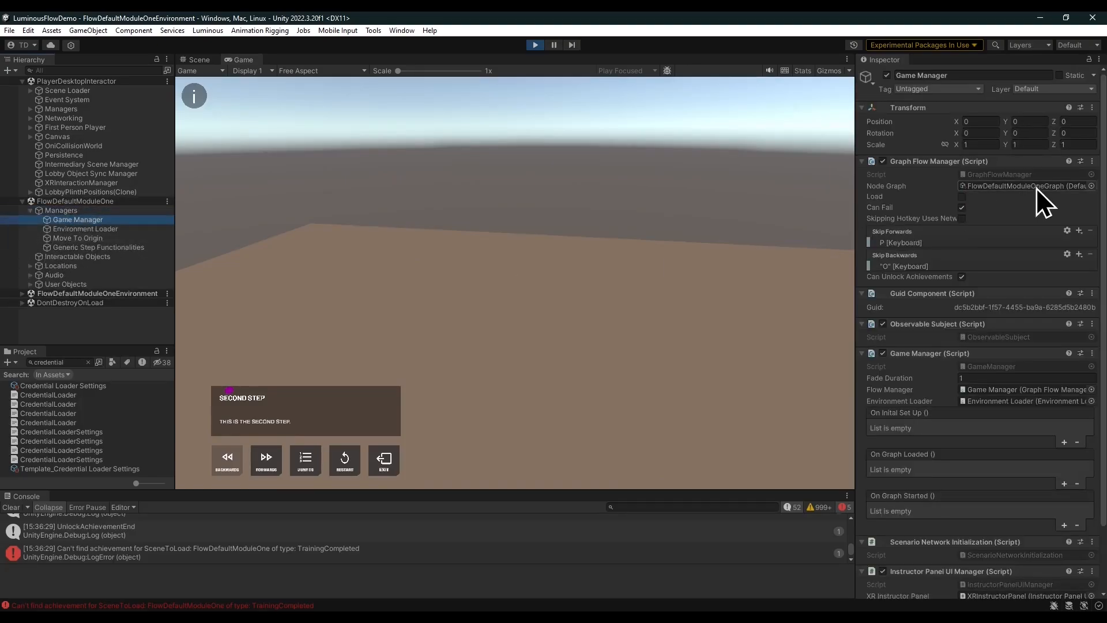
{"action": "double_click", "coordinate": [1036, 187]}
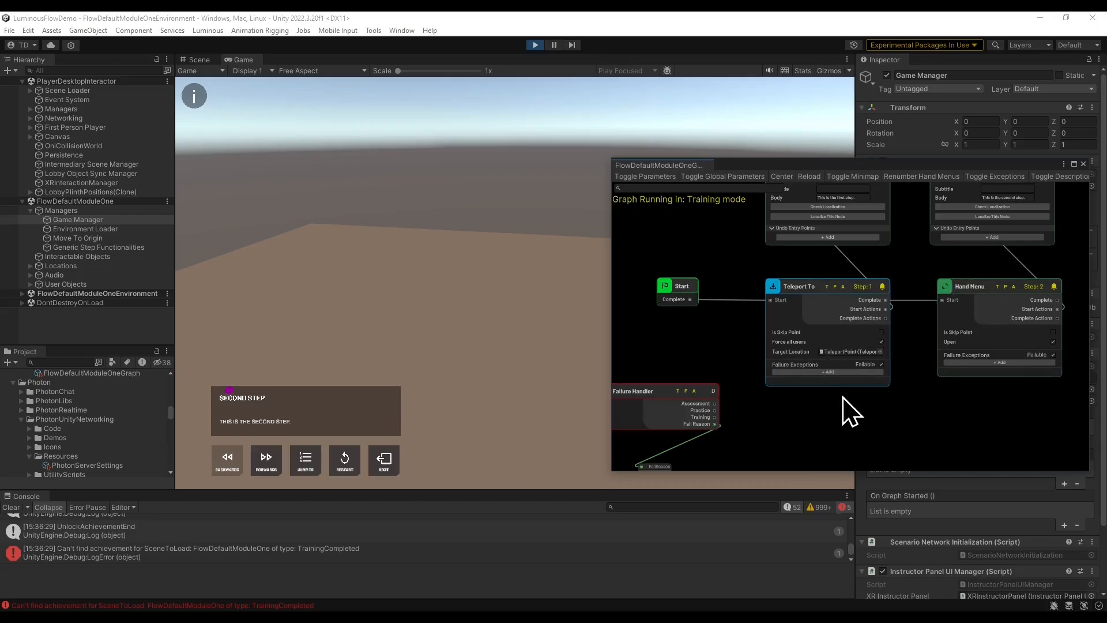
{"action": "left_click", "coordinate": [1083, 164]}
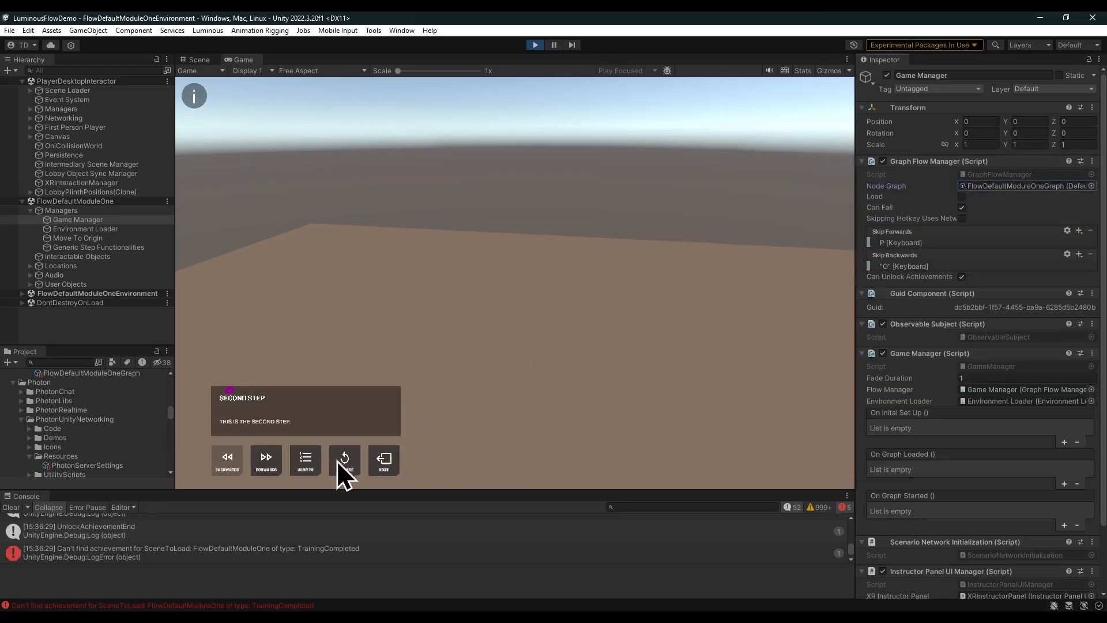
Restart the module and look toward the teleport marker.
{"action": "left_click", "coordinate": [350, 460]}
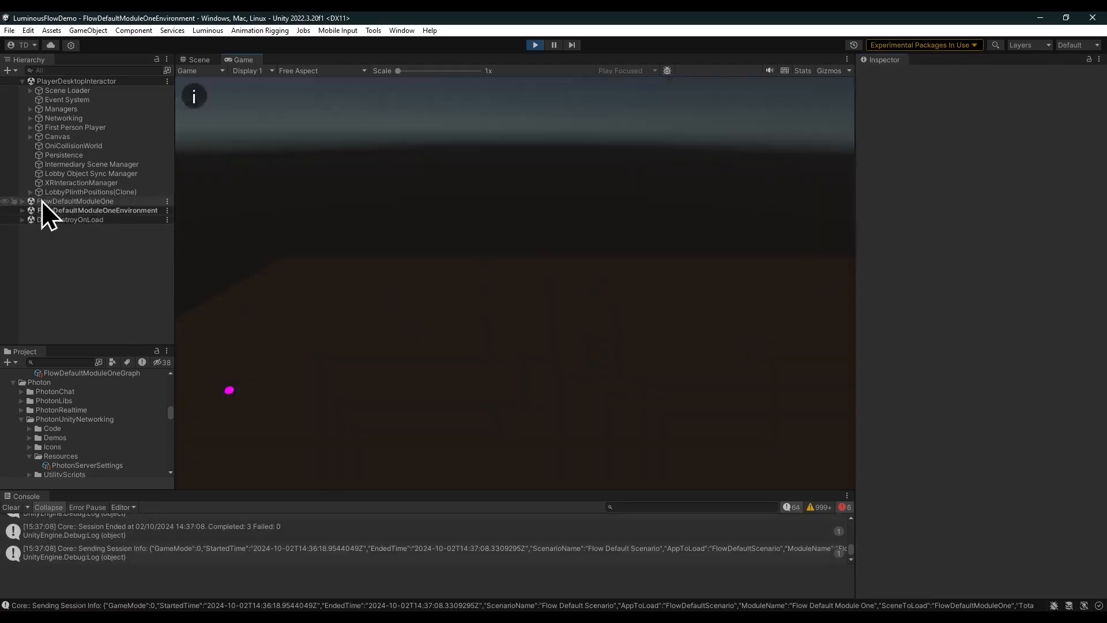
{"action": "right_click_drag", "start_coordinate": [411, 342], "coordinate": [607, 328]}
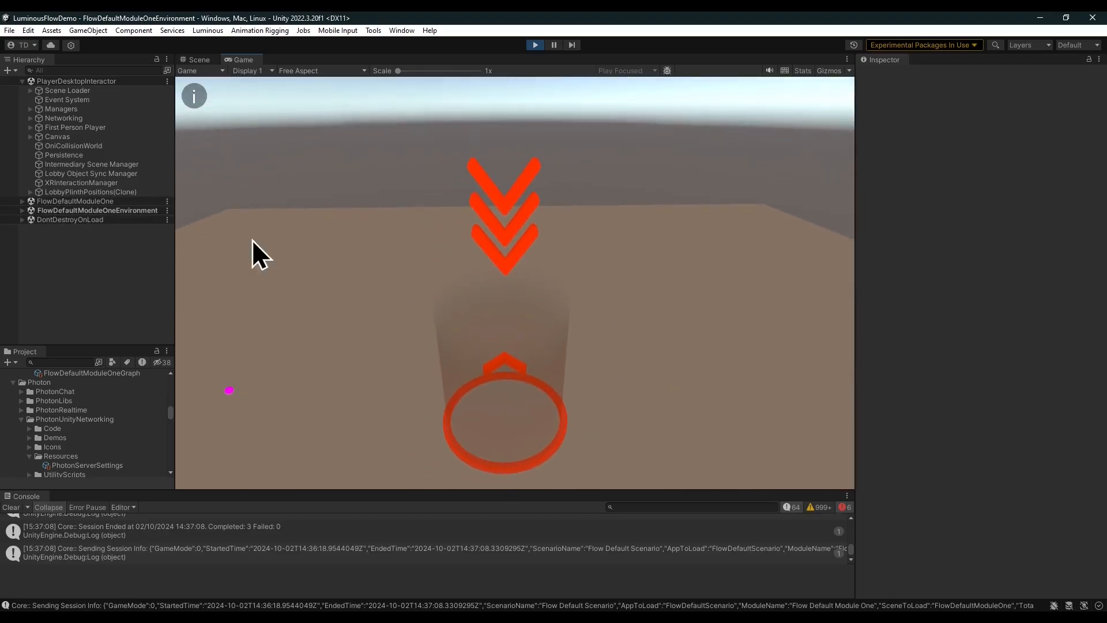
Reopen the Game Manager's node graph to check the current step, close it, and exit the module.
{"action": "left_click", "coordinate": [22, 201]}
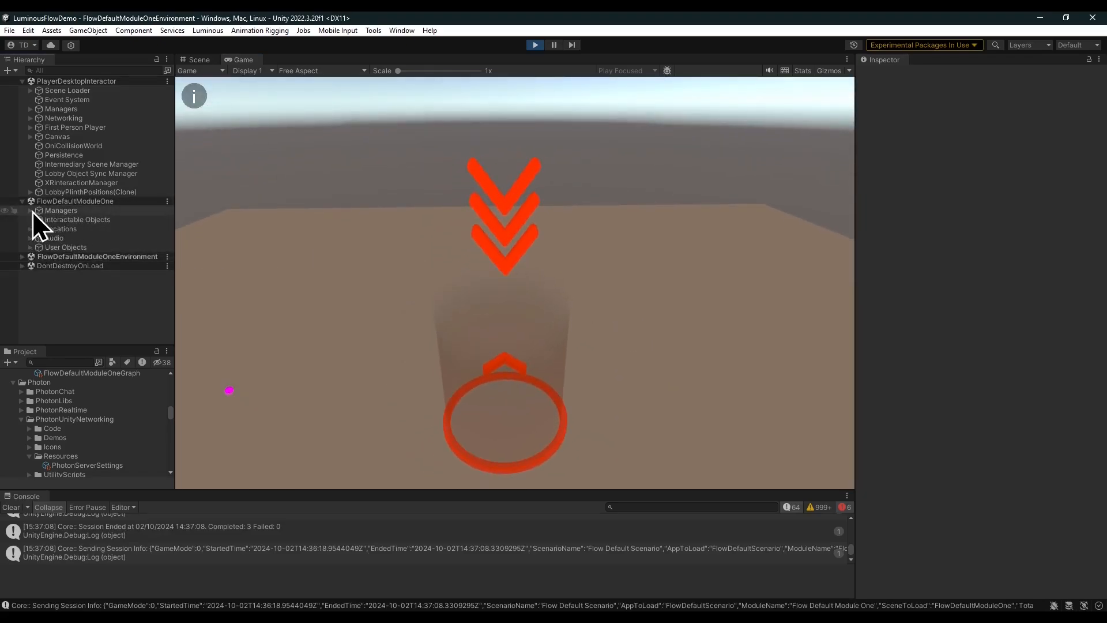
{"action": "left_click", "coordinate": [31, 210]}
{"action": "left_click", "coordinate": [78, 220]}
{"action": "double_click", "coordinate": [1026, 188]}
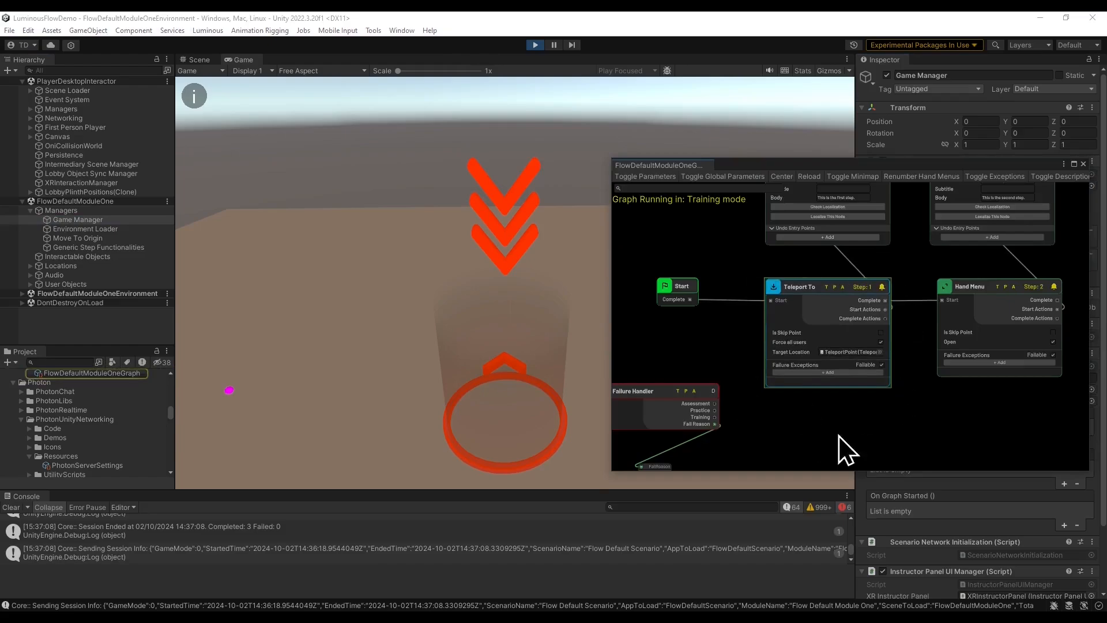
{"action": "left_click", "coordinate": [1082, 164]}
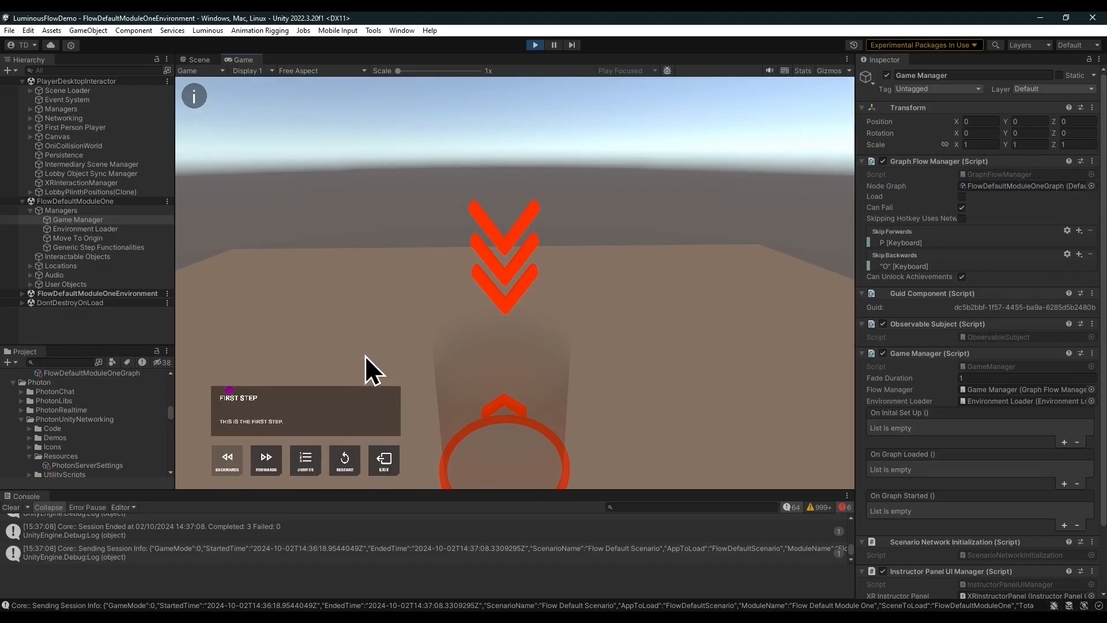
{"action": "left_click", "coordinate": [385, 460]}
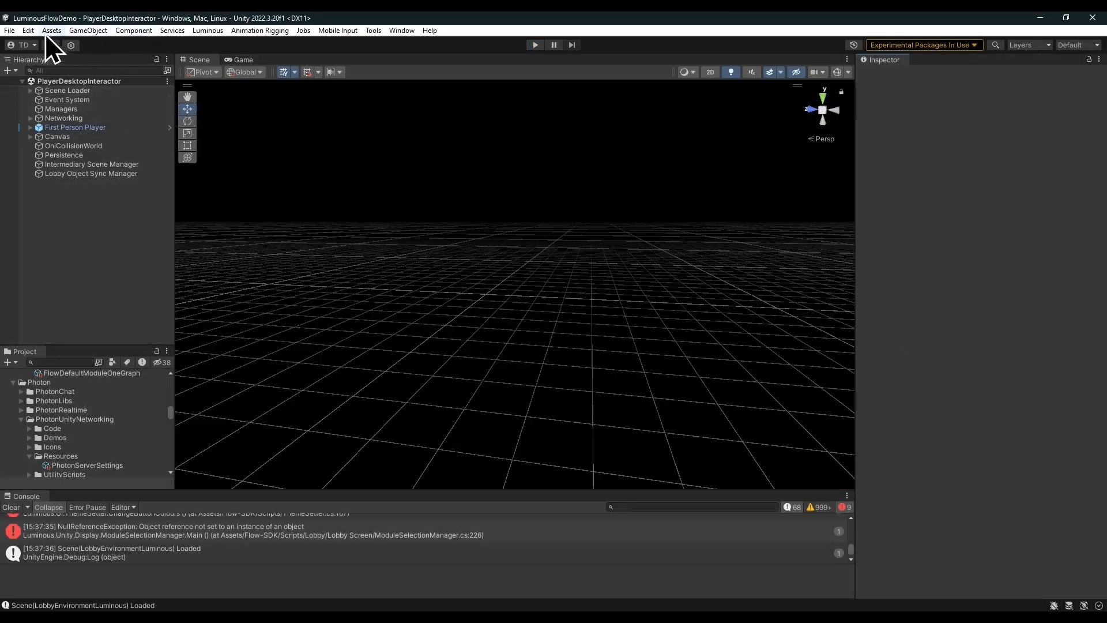
Open Build Settings, review the Android and Windows platform options, and close the window.
{"action": "left_click", "coordinate": [10, 31]}
{"action": "left_click", "coordinate": [60, 167]}
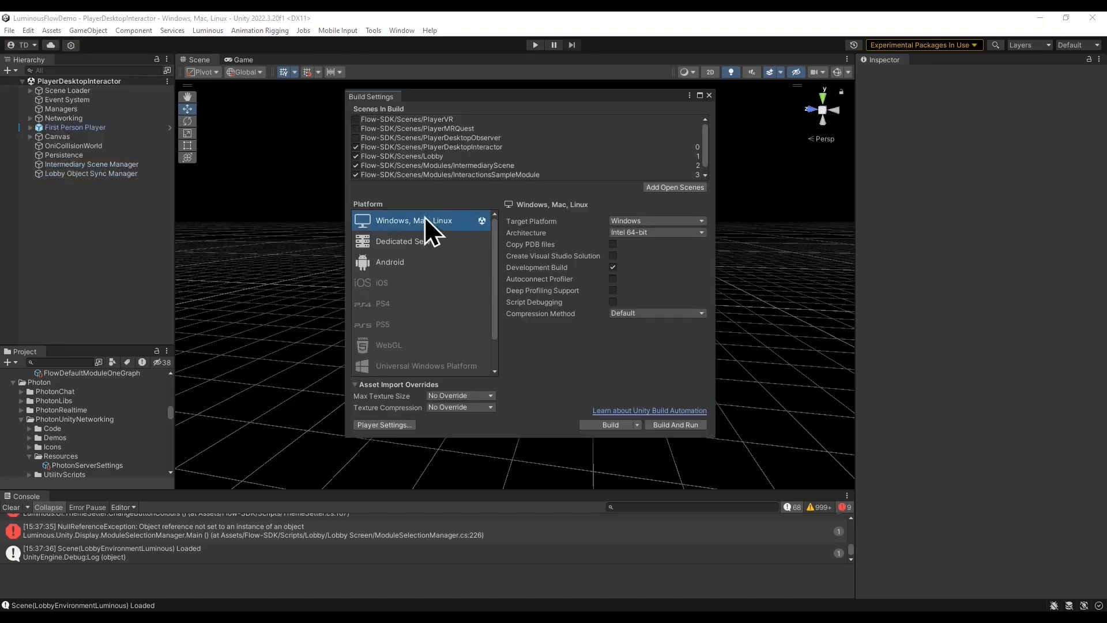
{"action": "left_click", "coordinate": [403, 266]}
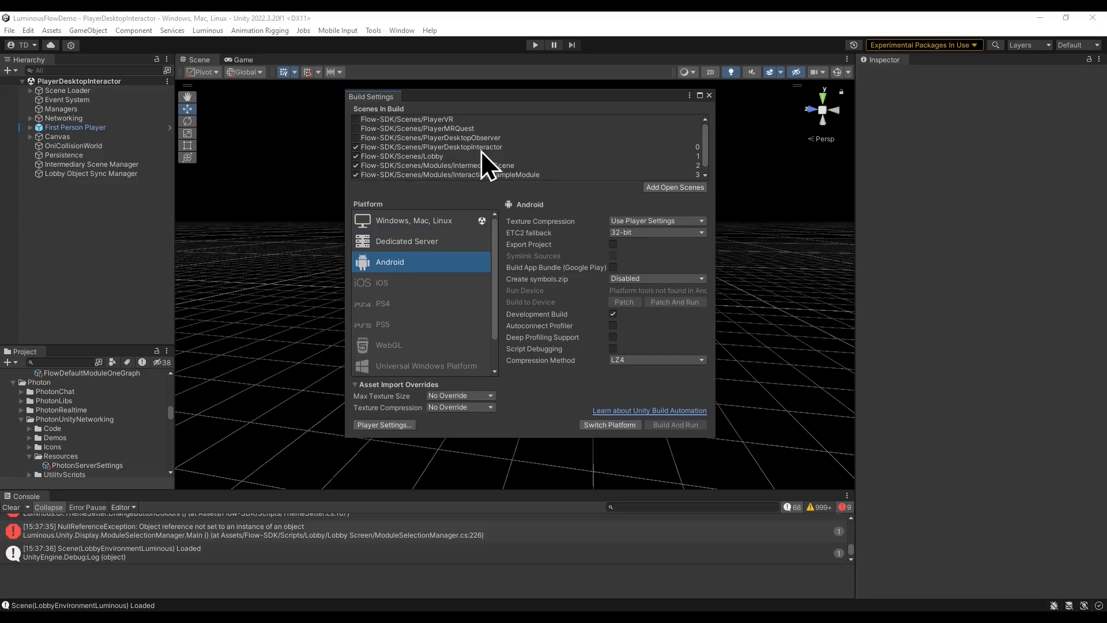
{"action": "left_click", "coordinate": [418, 220]}
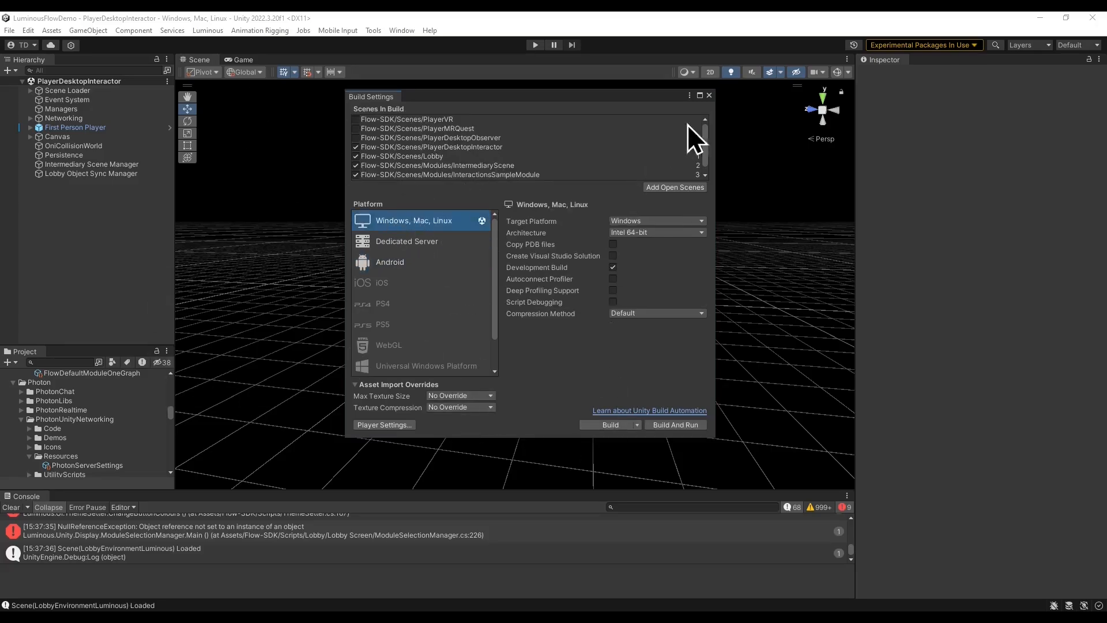
{"action": "left_click", "coordinate": [709, 95]}
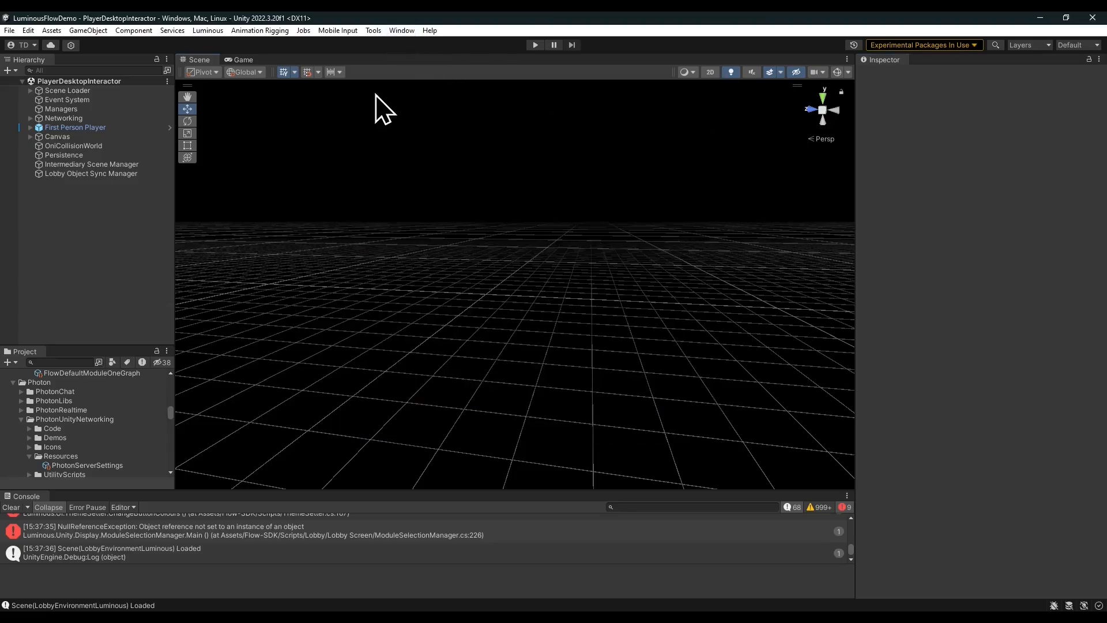
Open the Addressables Groups window, reposition it, and expand the Default Local Group.
{"action": "left_click", "coordinate": [402, 29]}
{"action": "mouse_move", "coordinate": [435, 126]}
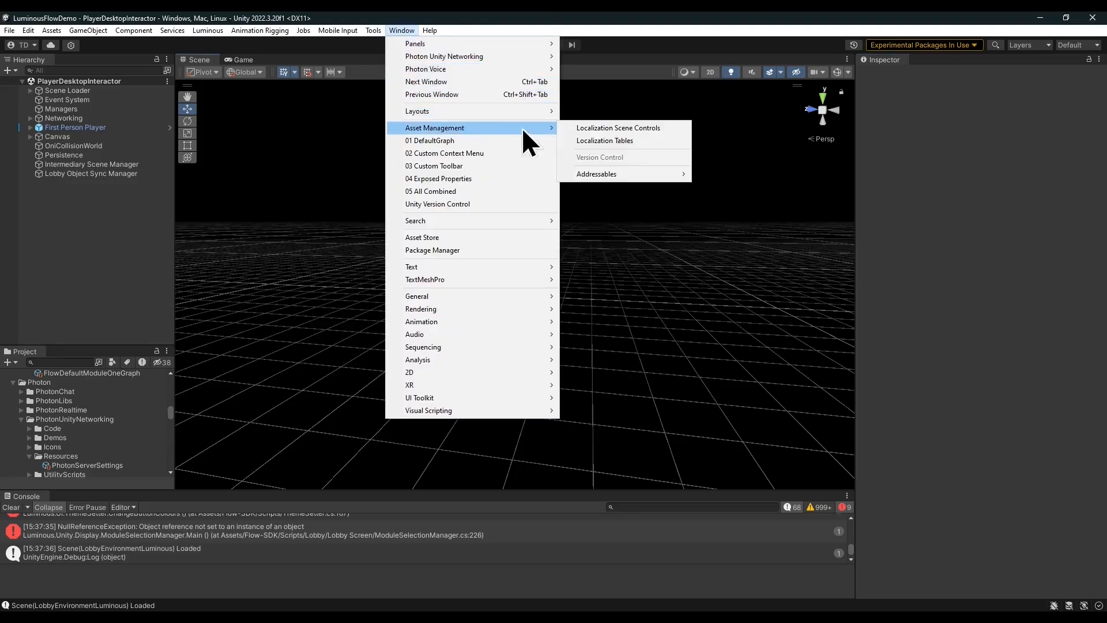
{"action": "mouse_move", "coordinate": [609, 176]}
{"action": "left_click", "coordinate": [719, 173]}
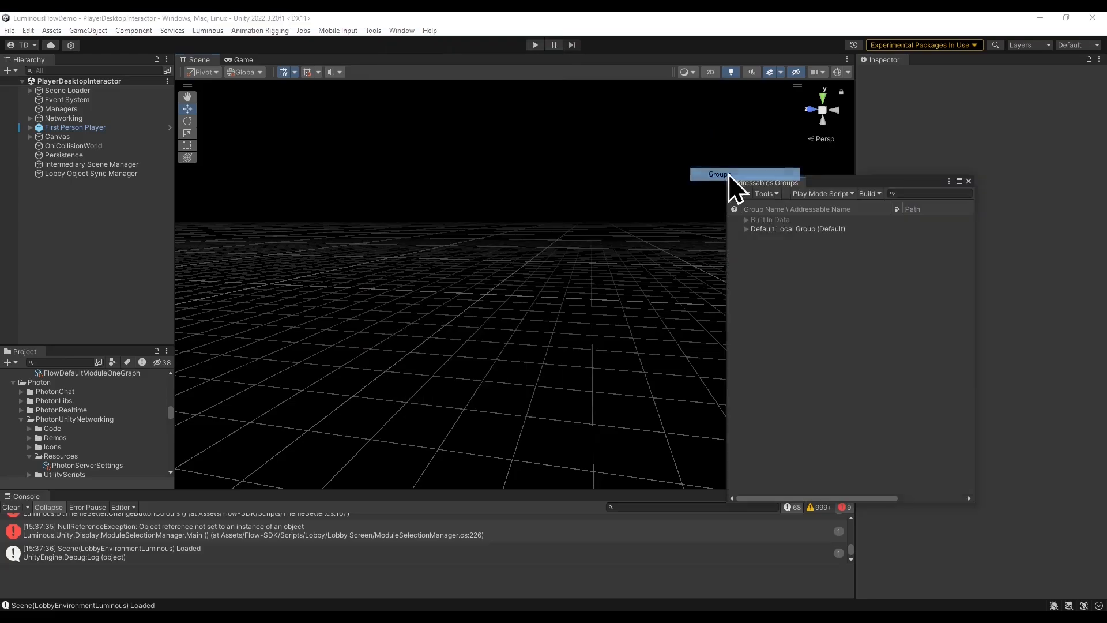
{"action": "left_click_drag", "start_coordinate": [570, 175], "coordinate": [544, 152]}
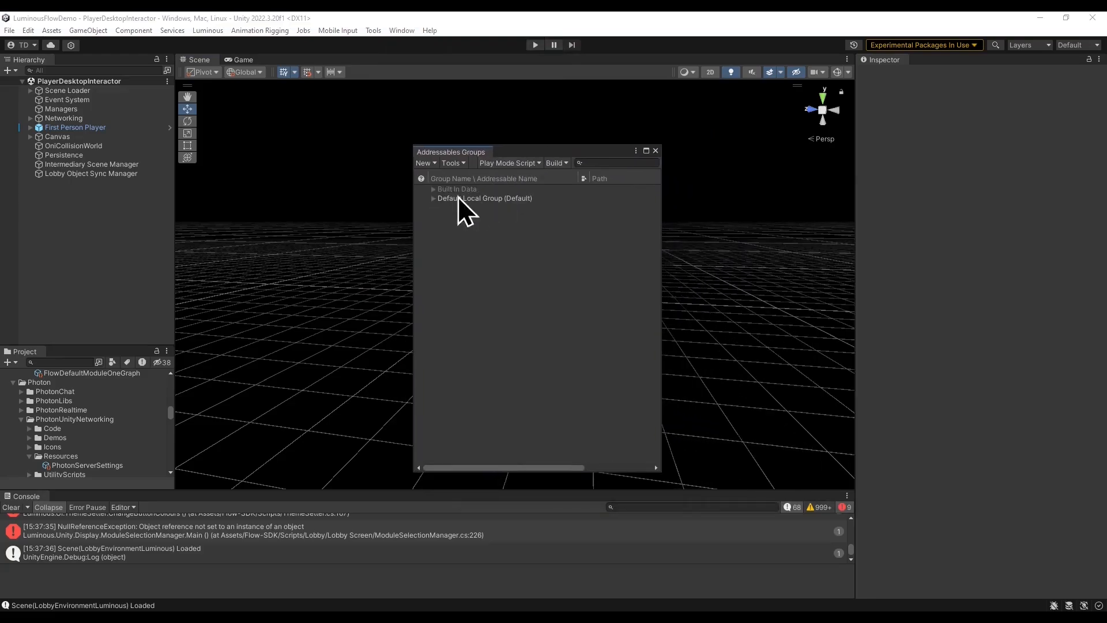
{"action": "left_click", "coordinate": [434, 198]}
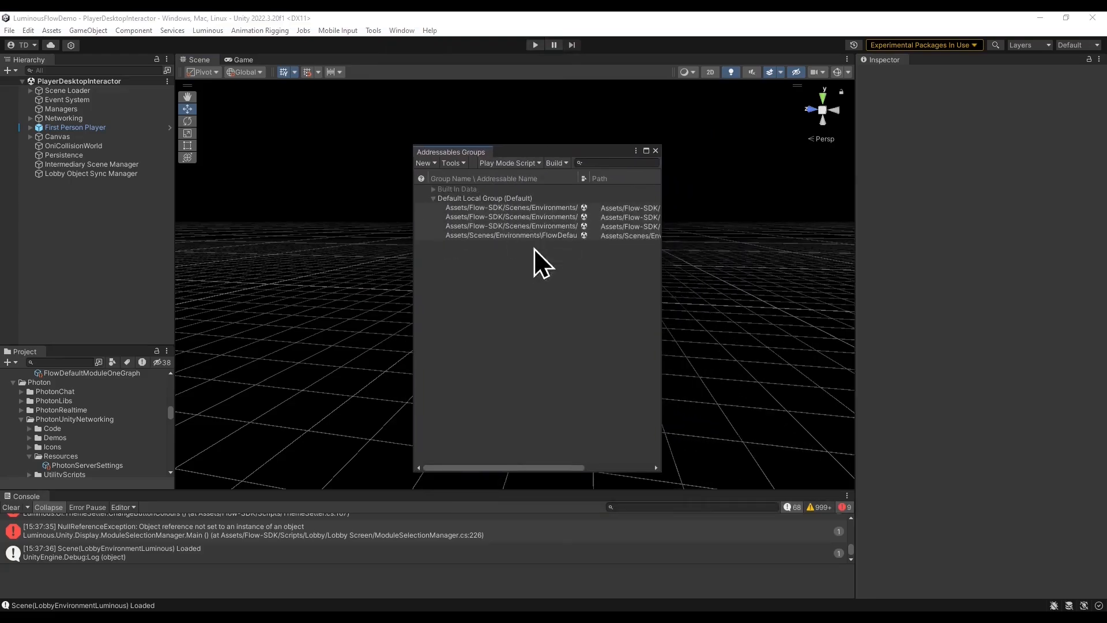
Resize the Addressables Groups window and build the addressable content with the Default Build Script, declining the build report prompt.
{"action": "left_click_drag", "start_coordinate": [579, 152], "coordinate": [568, 148]}
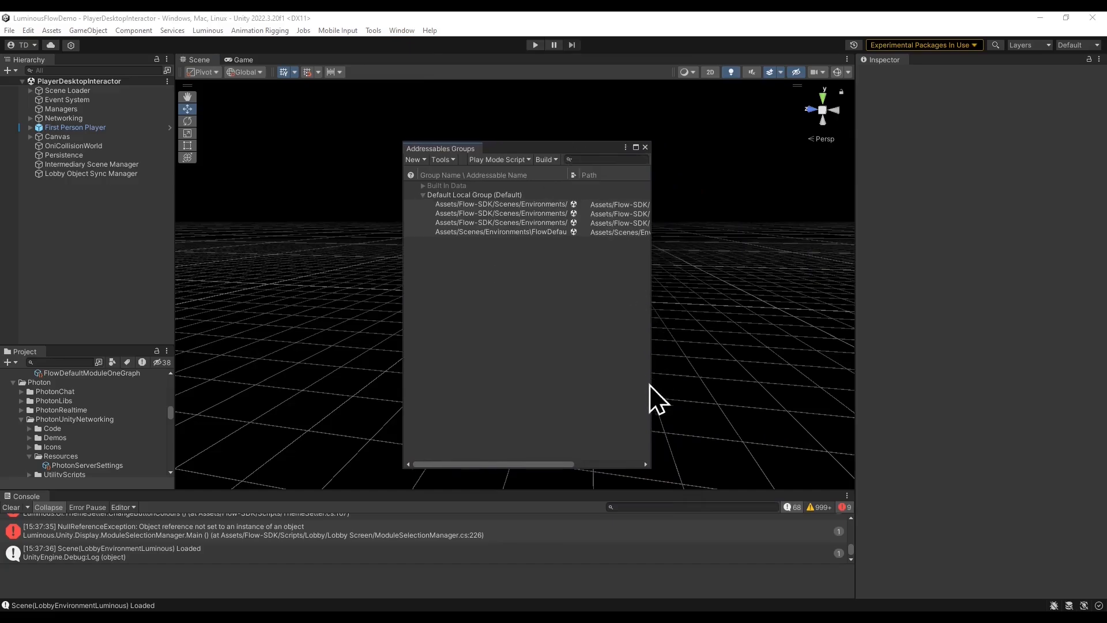
{"action": "left_click_drag", "start_coordinate": [652, 403], "coordinate": [776, 403]}
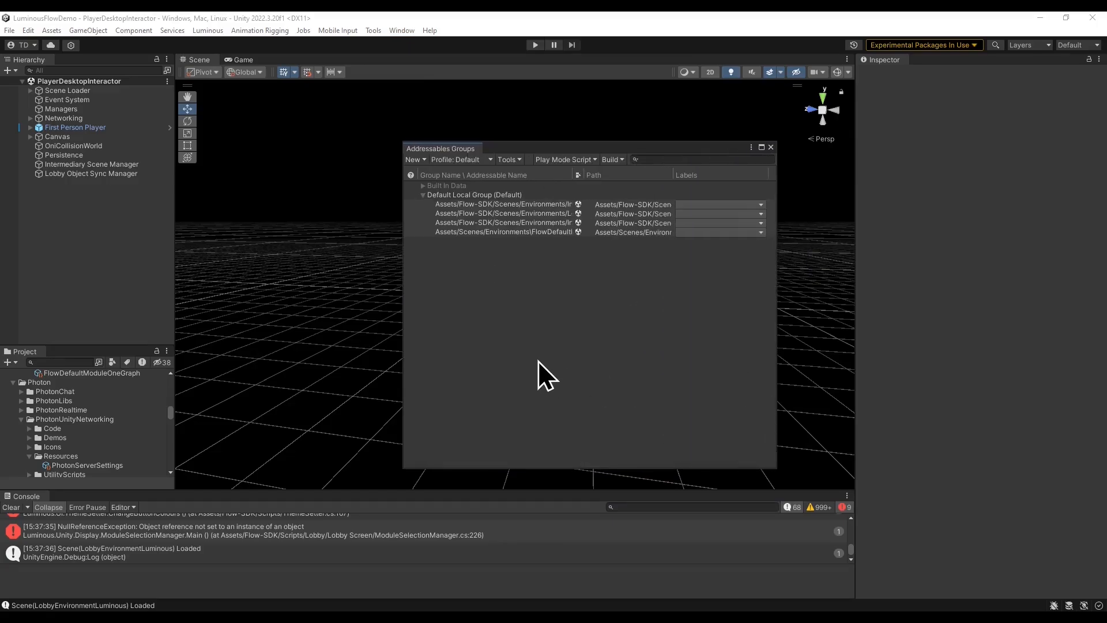
{"action": "left_click_drag", "start_coordinate": [645, 147], "coordinate": [591, 148]}
{"action": "left_click", "coordinate": [566, 160]}
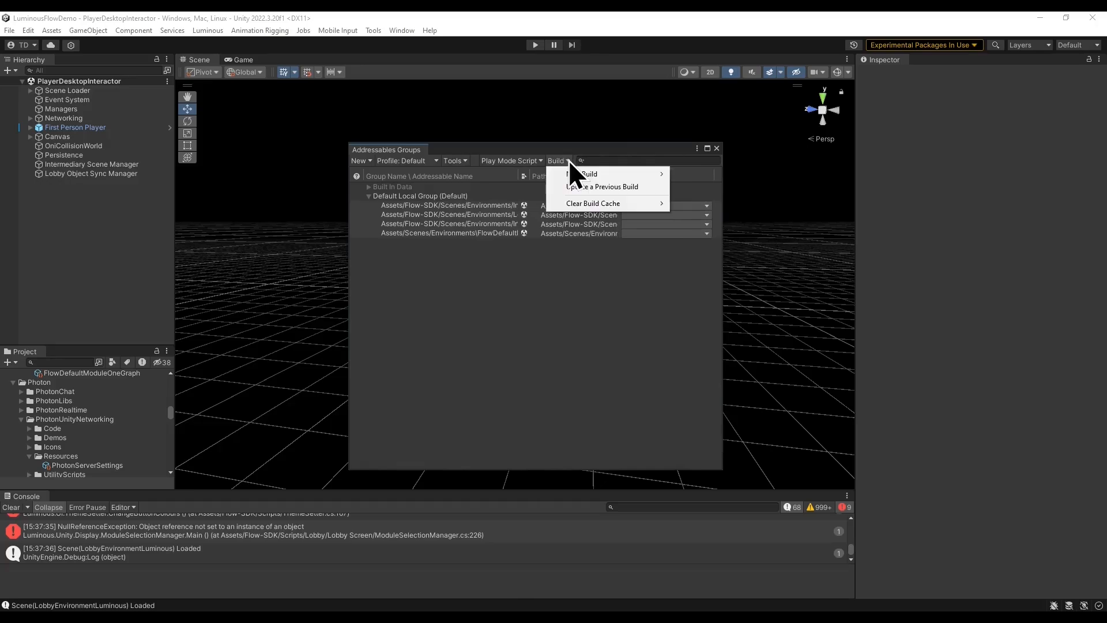
{"action": "mouse_move", "coordinate": [628, 175]}
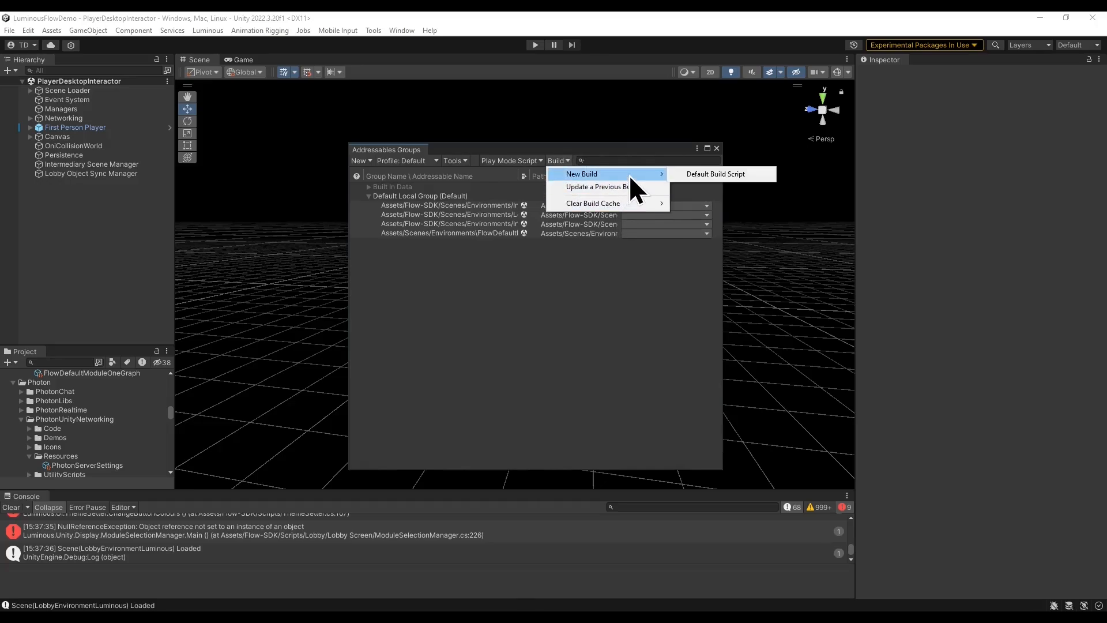
{"action": "left_click", "coordinate": [749, 175]}
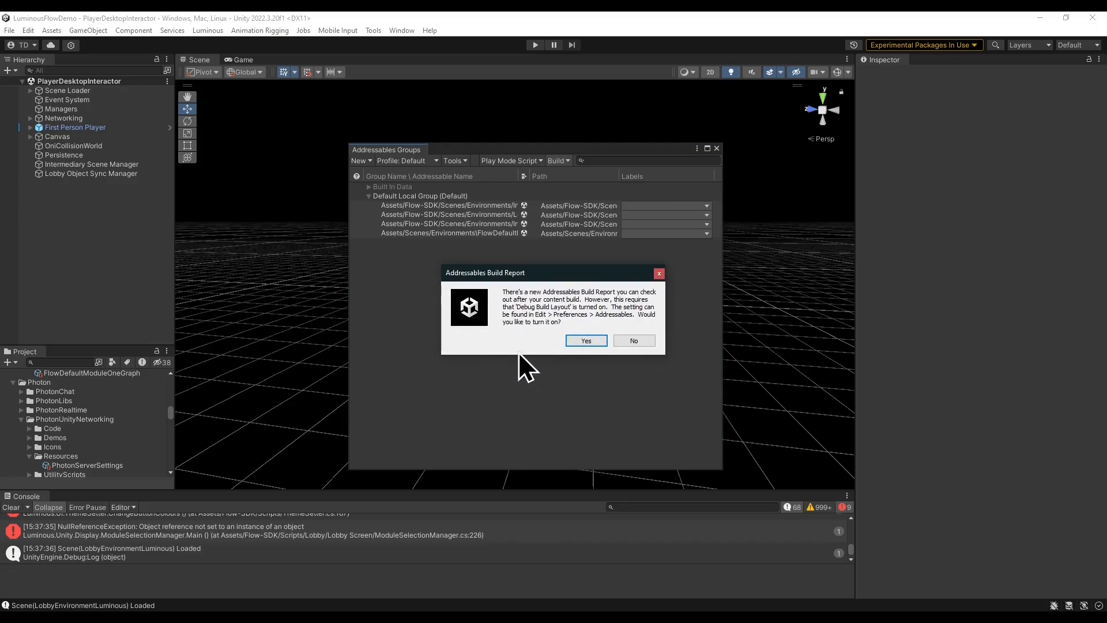
{"action": "left_click", "coordinate": [647, 339]}
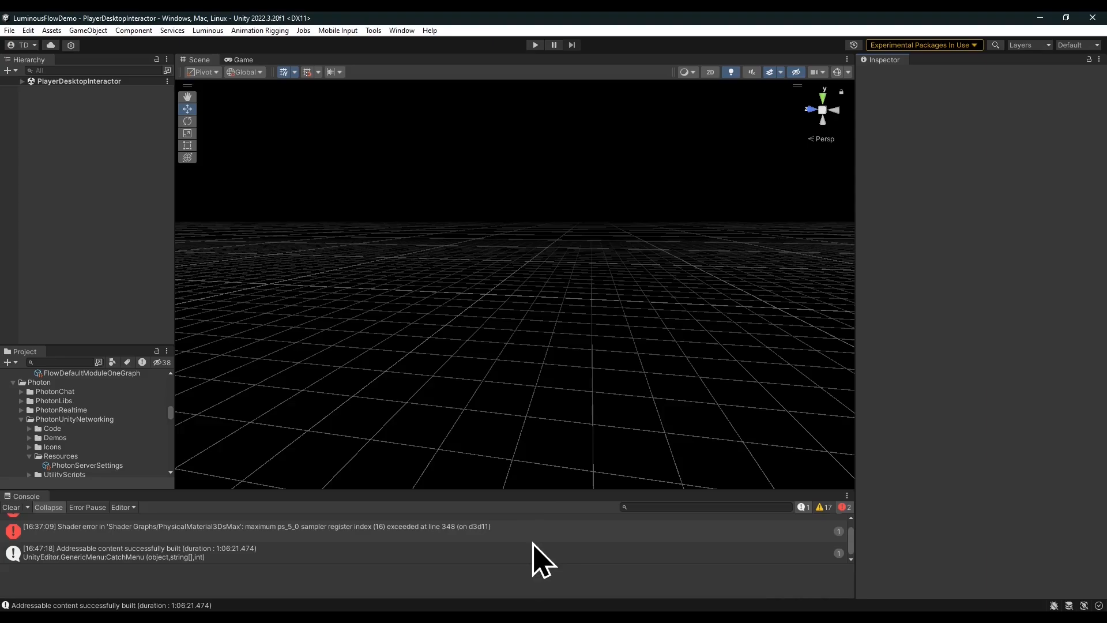
Build the Windows player from Build Settings into a new folder named build inside the project directory.
{"action": "left_click", "coordinate": [9, 32]}
{"action": "left_click", "coordinate": [40, 168]}
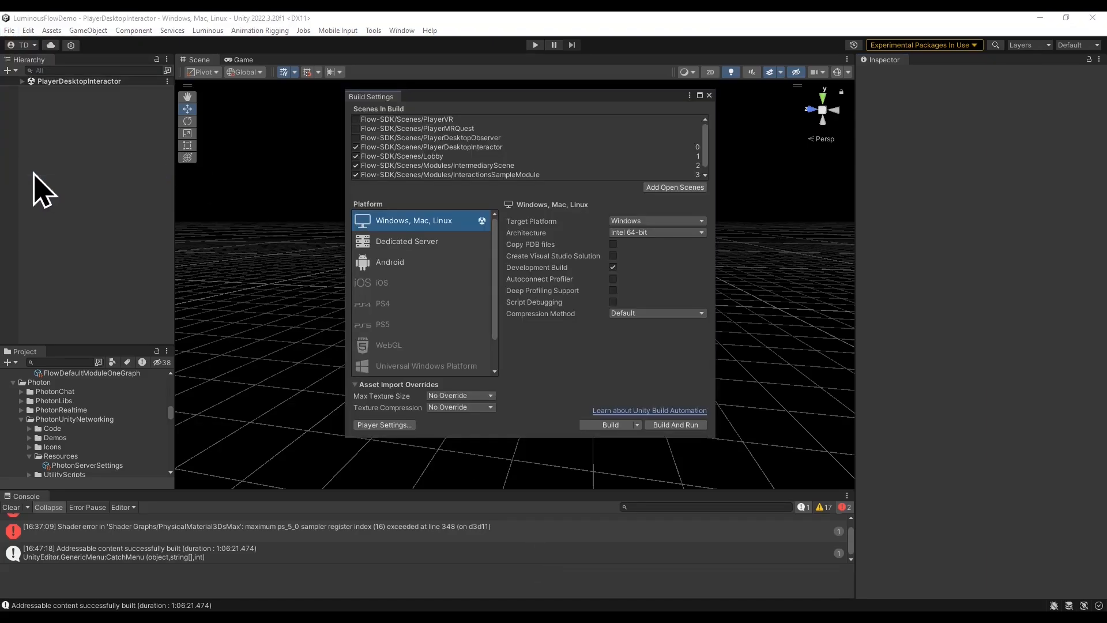
{"action": "left_click", "coordinate": [608, 424]}
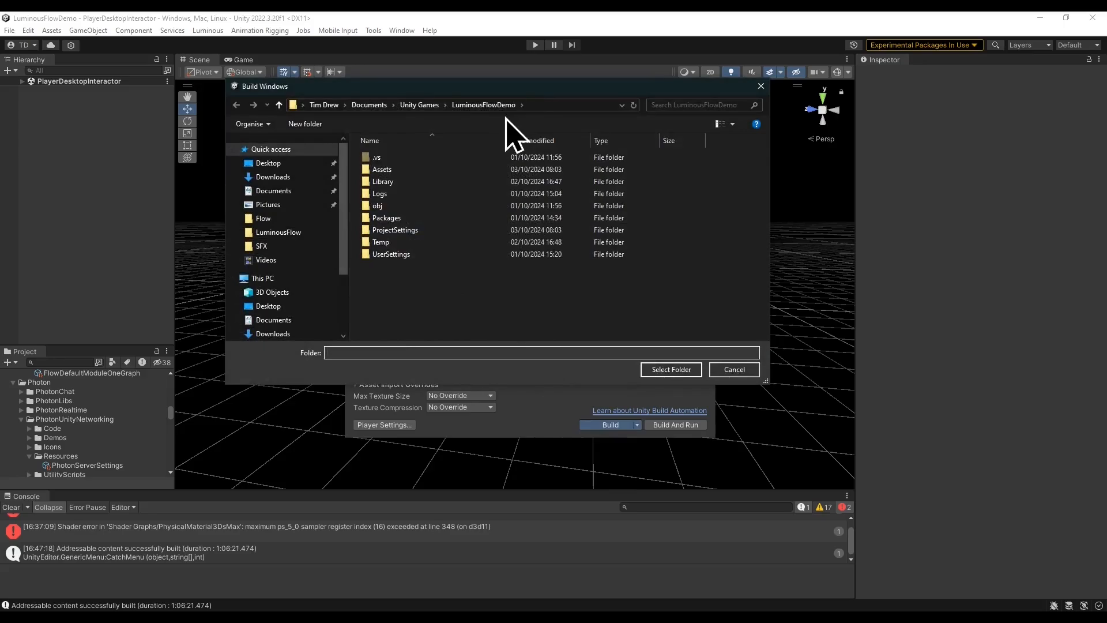
{"action": "right_click", "coordinate": [419, 283]}
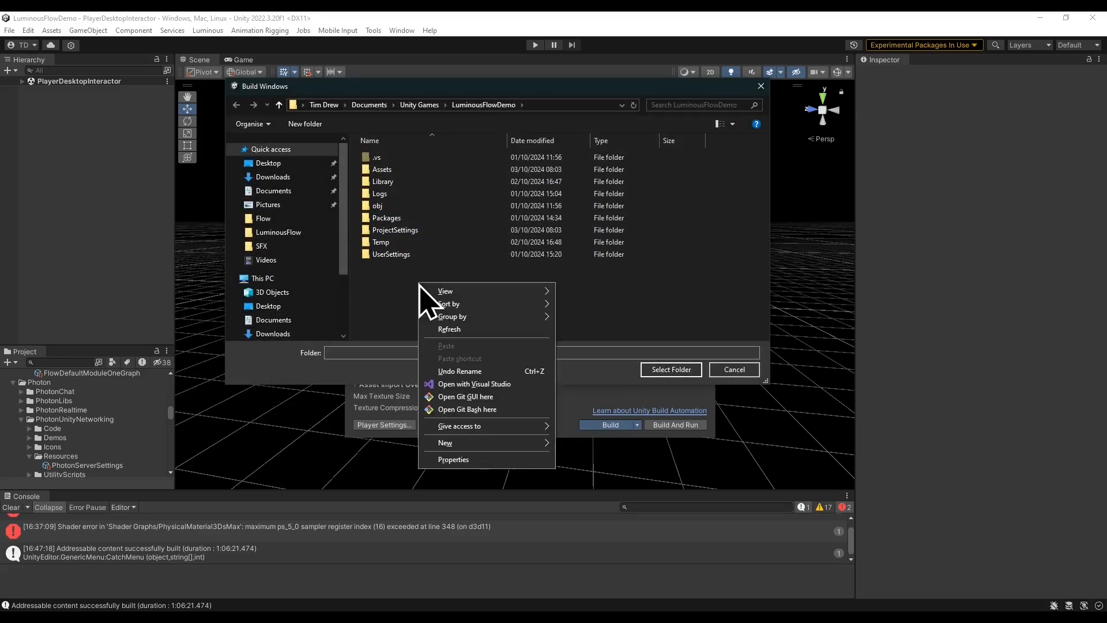
{"action": "mouse_move", "coordinate": [494, 442]}
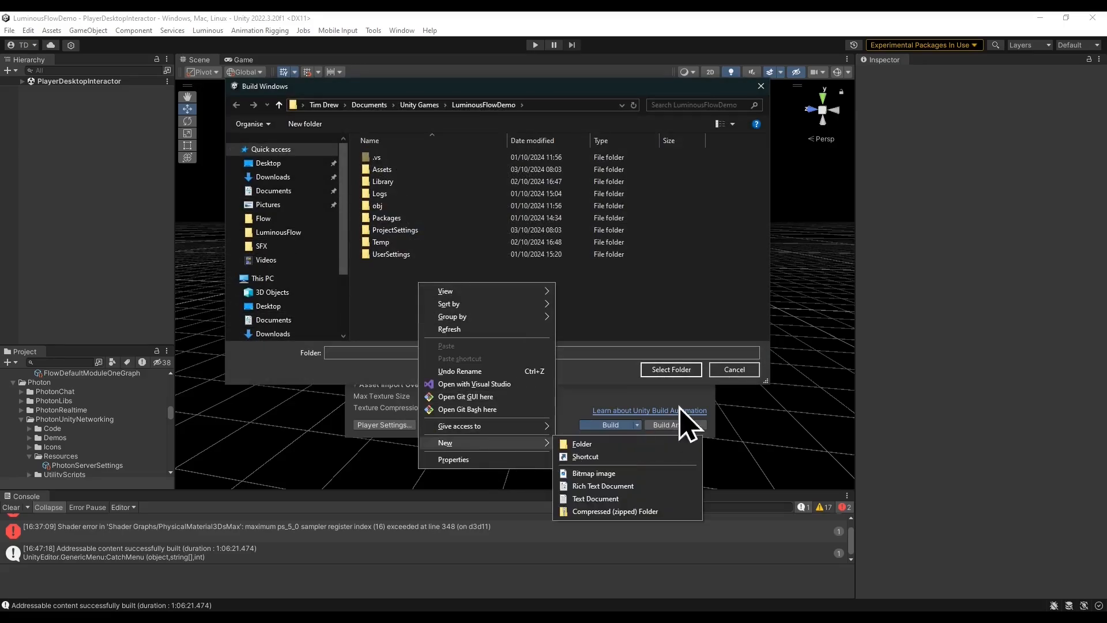
{"action": "left_click", "coordinate": [611, 443]}
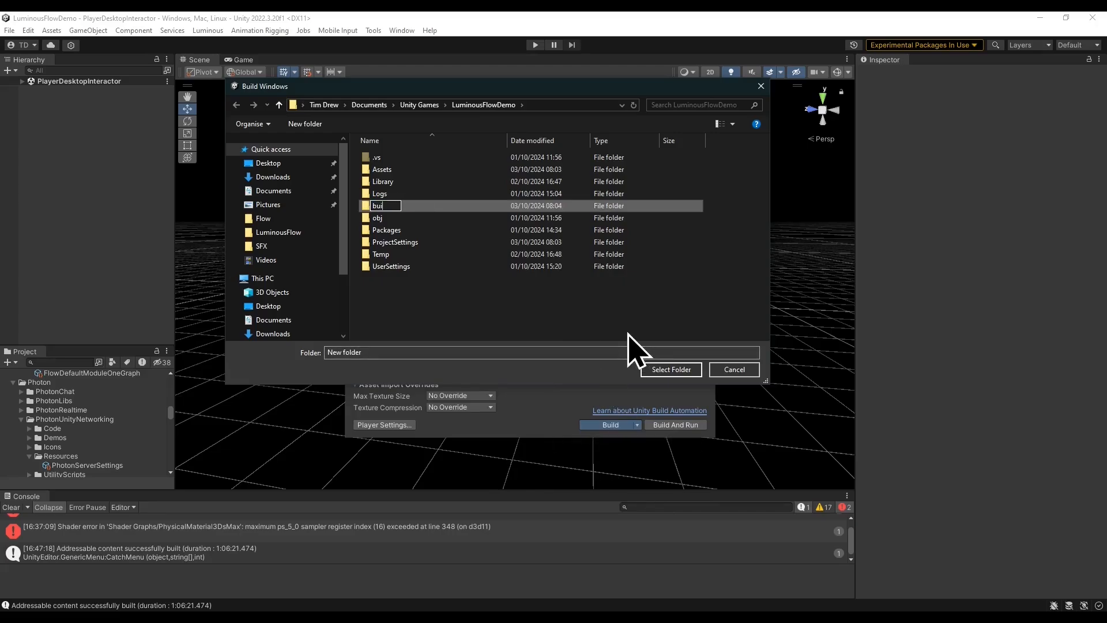
{"action": "key", "text": "Return"}
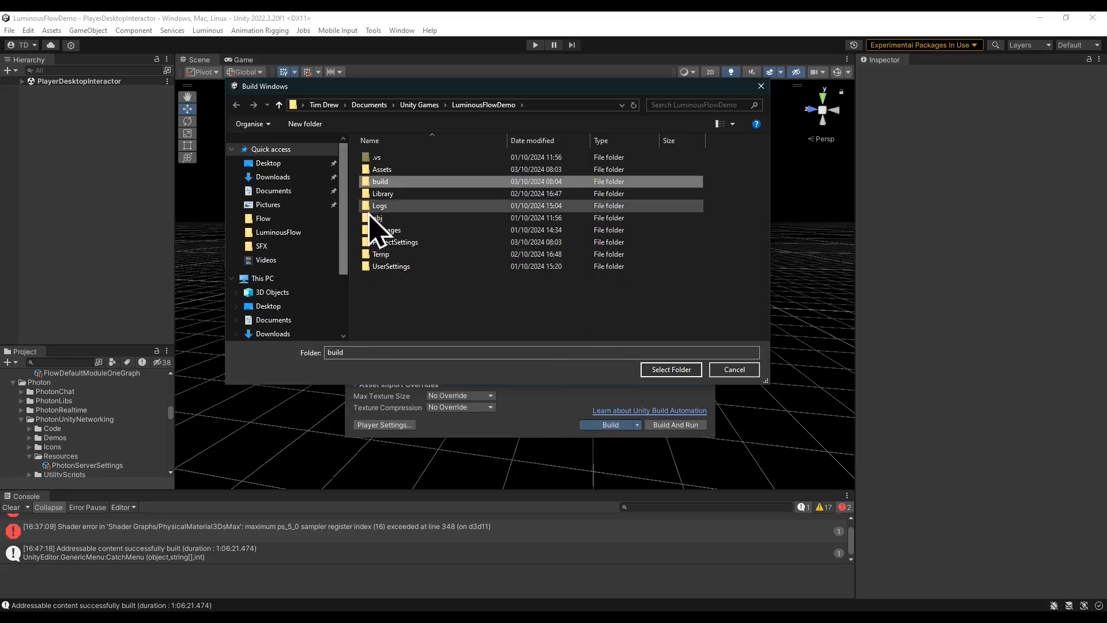
{"action": "double_click", "coordinate": [404, 181]}
{"action": "left_click", "coordinate": [680, 370]}
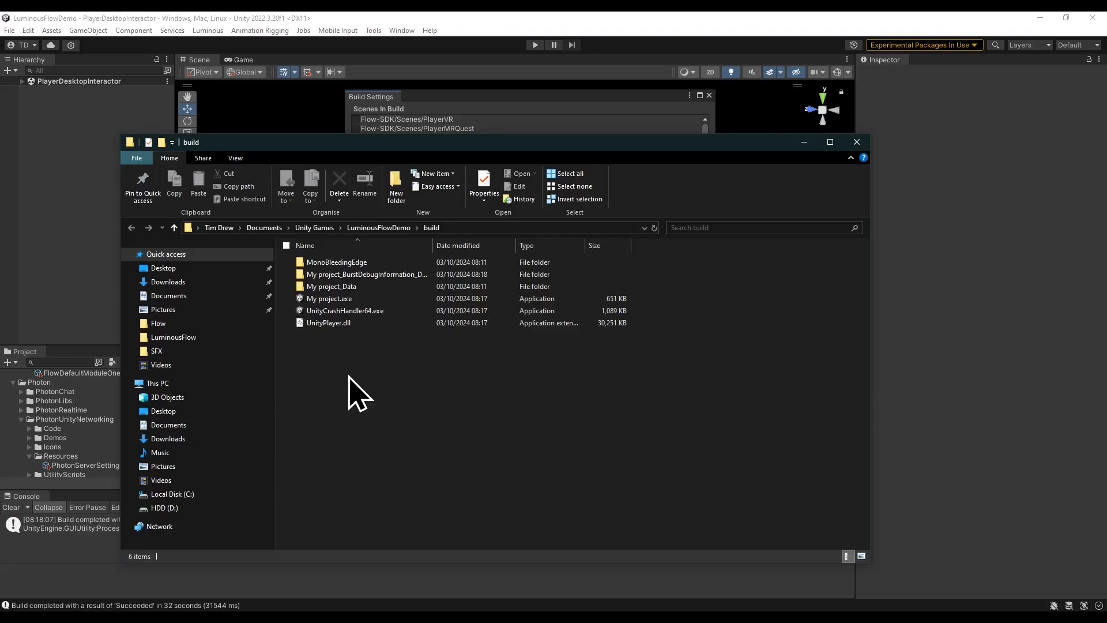
Launch My project.exe from the build folder and walk toward the lobby screen.
{"action": "left_click", "coordinate": [327, 299]}
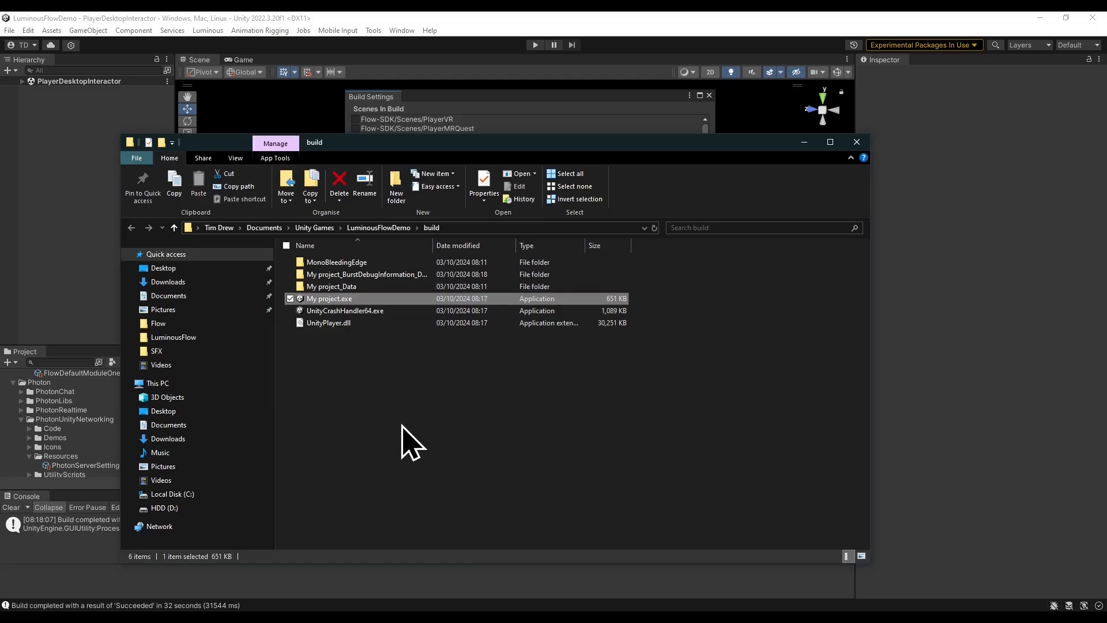
{"action": "double_click", "coordinate": [349, 299]}
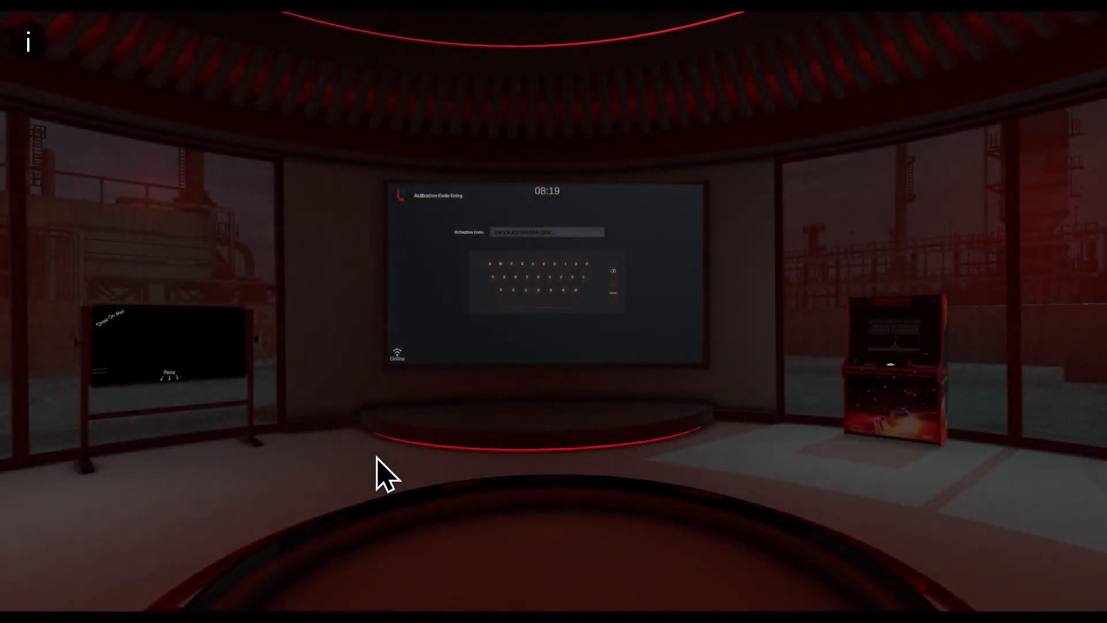
{"action": "mouse_move", "coordinate": [444, 418]}
{"action": "right_mouse_down"}
{"action": "mouse_move", "coordinate": [487, 449]}
{"action": "mouse_move", "coordinate": [431, 433]}
{"action": "mouse_move", "coordinate": [431, 407]}
{"action": "right_mouse_up"}
{"action": "key", "text": "w"}
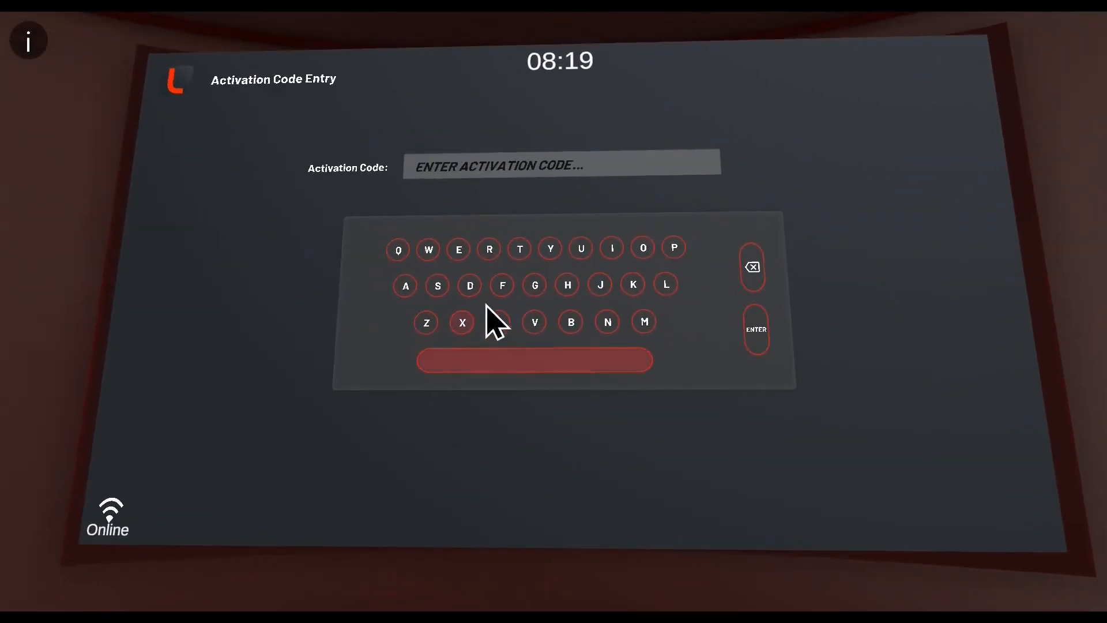
Enter the activation code on the lobby's on-screen keyboard and submit it.
{"action": "left_click", "coordinate": [500, 326]}
{"action": "left_click", "coordinate": [492, 256]}
{"action": "left_click", "coordinate": [459, 250]}
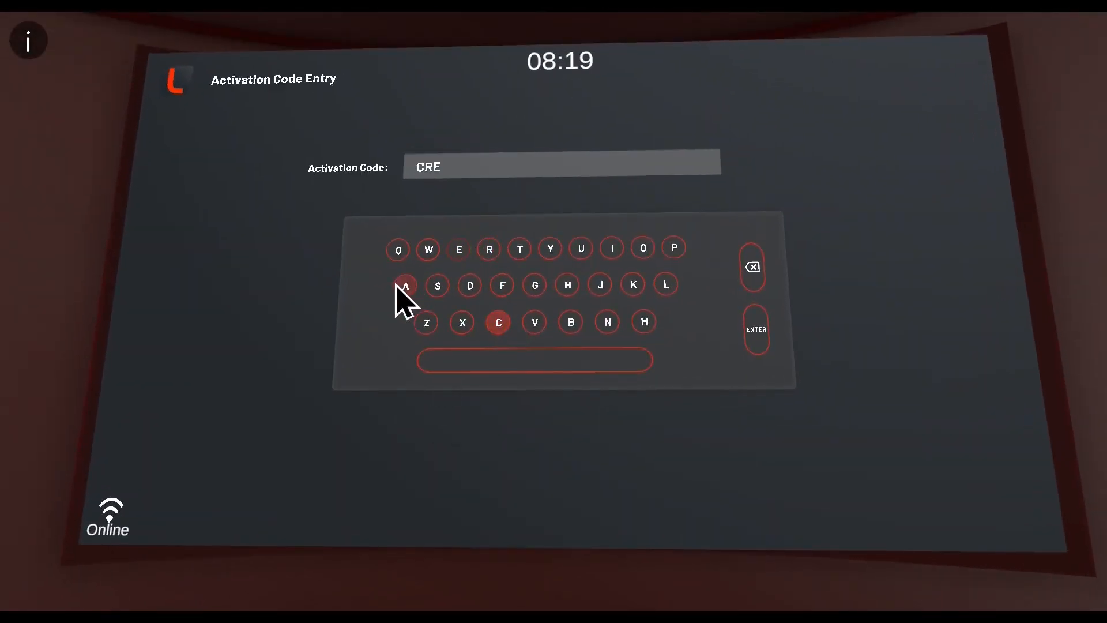
{"action": "left_click", "coordinate": [406, 285]}
{"action": "left_click", "coordinate": [520, 249]}
{"action": "left_click", "coordinate": [644, 248]}
{"action": "left_click", "coordinate": [489, 249]}
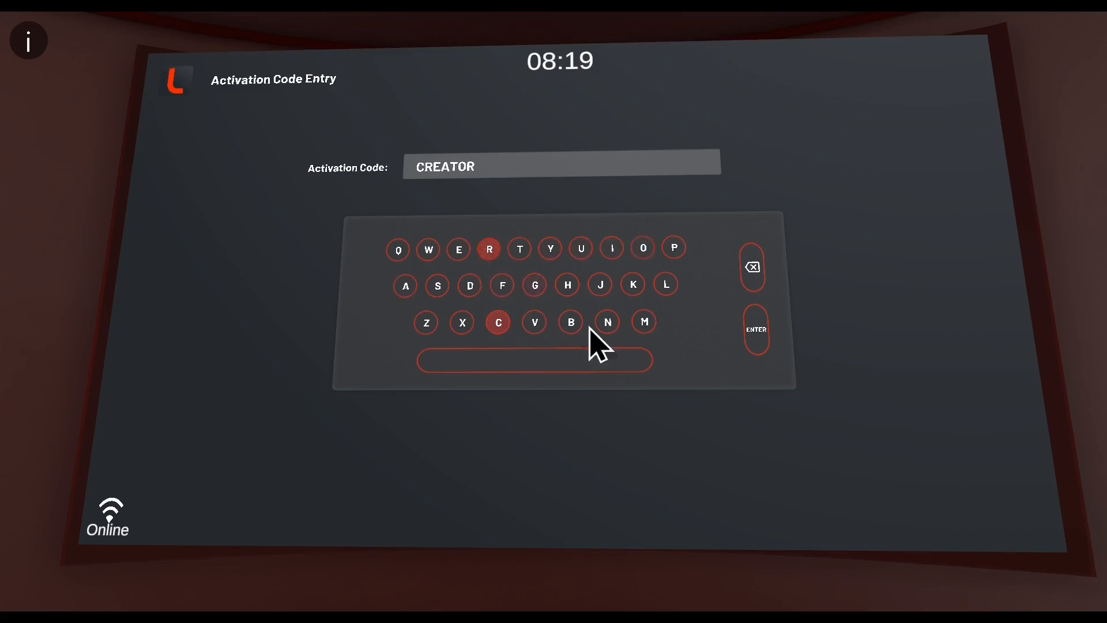
{"action": "left_click", "coordinate": [756, 342]}
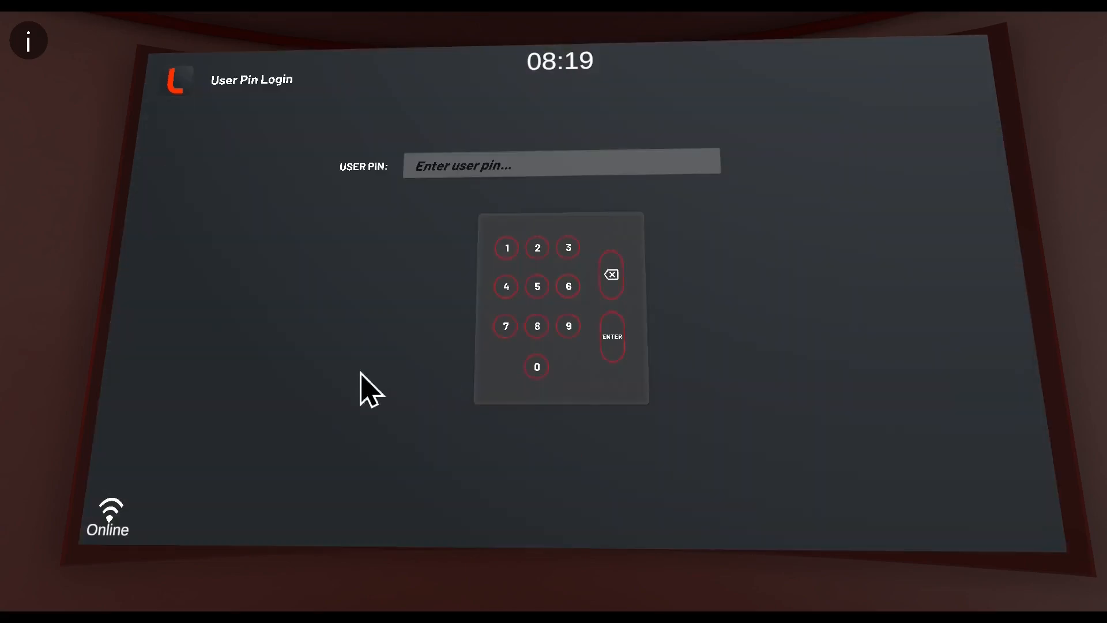
Submit the user PIN login screen and choose the Male avatar.
{"action": "left_click", "coordinate": [613, 346]}
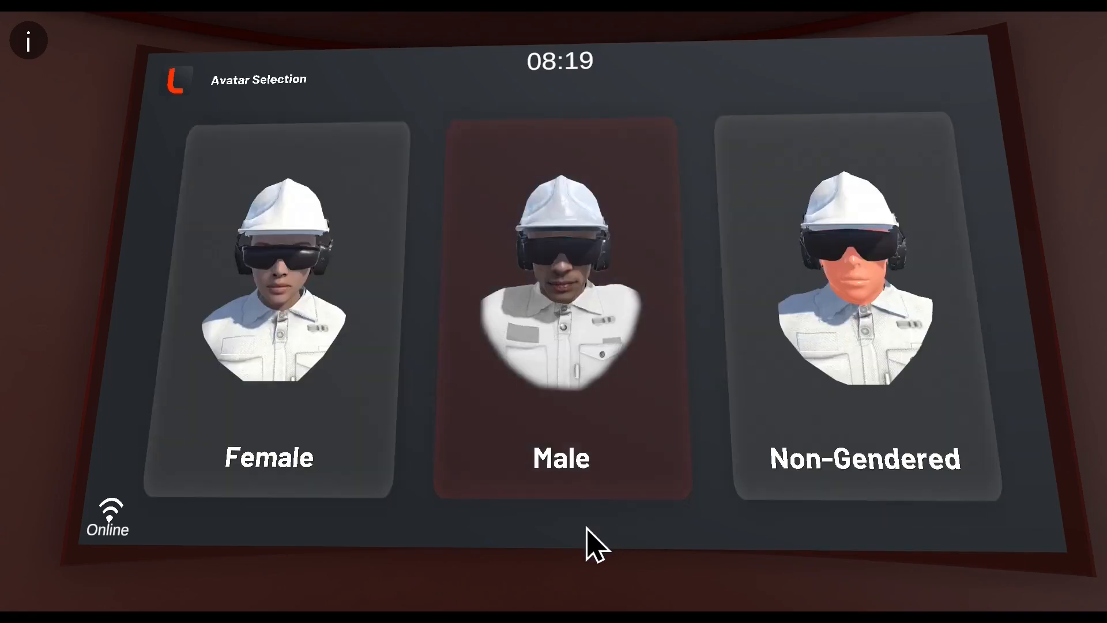
{"action": "left_click", "coordinate": [552, 458]}
Choose Single User mode with training and start Flow Default Module One.
{"action": "left_click", "coordinate": [526, 309]}
{"action": "left_click", "coordinate": [441, 386]}
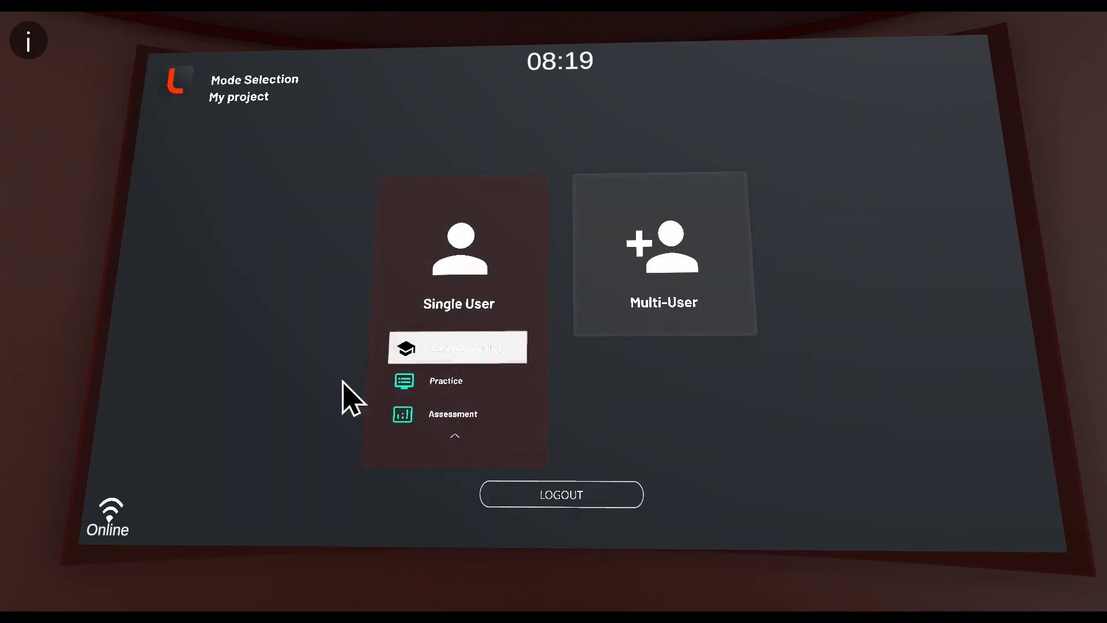
{"action": "left_click", "coordinate": [268, 312]}
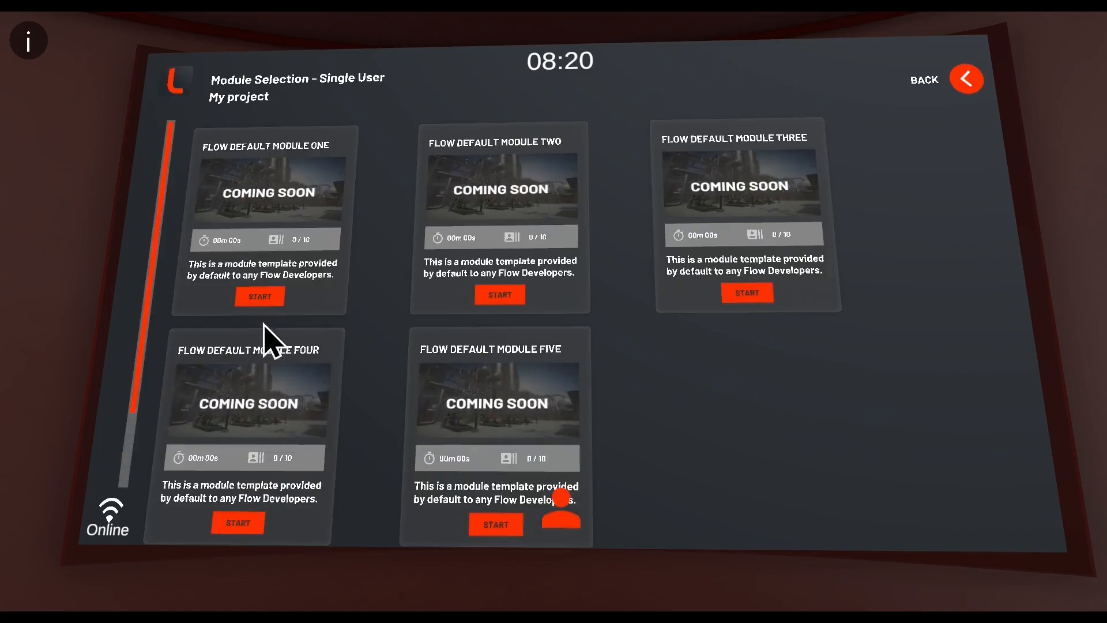
{"action": "left_click", "coordinate": [265, 294]}
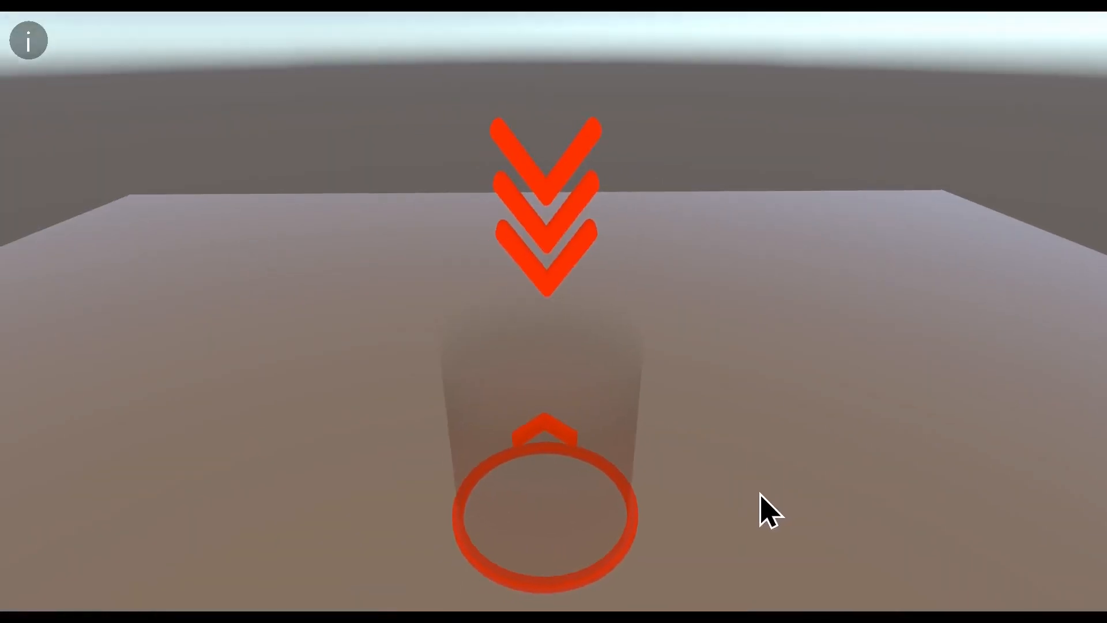
Walk onto the teleport marker to reach the second step, then exit the module.
{"action": "mouse_move", "coordinate": [656, 505]}
{"action": "right_mouse_down"}
{"action": "mouse_move", "coordinate": [771, 469]}
{"action": "mouse_move", "coordinate": [803, 479]}
{"action": "mouse_move", "coordinate": [519, 463]}
{"action": "mouse_move", "coordinate": [528, 457]}
{"action": "right_mouse_up"}
{"action": "key", "text": "w"}
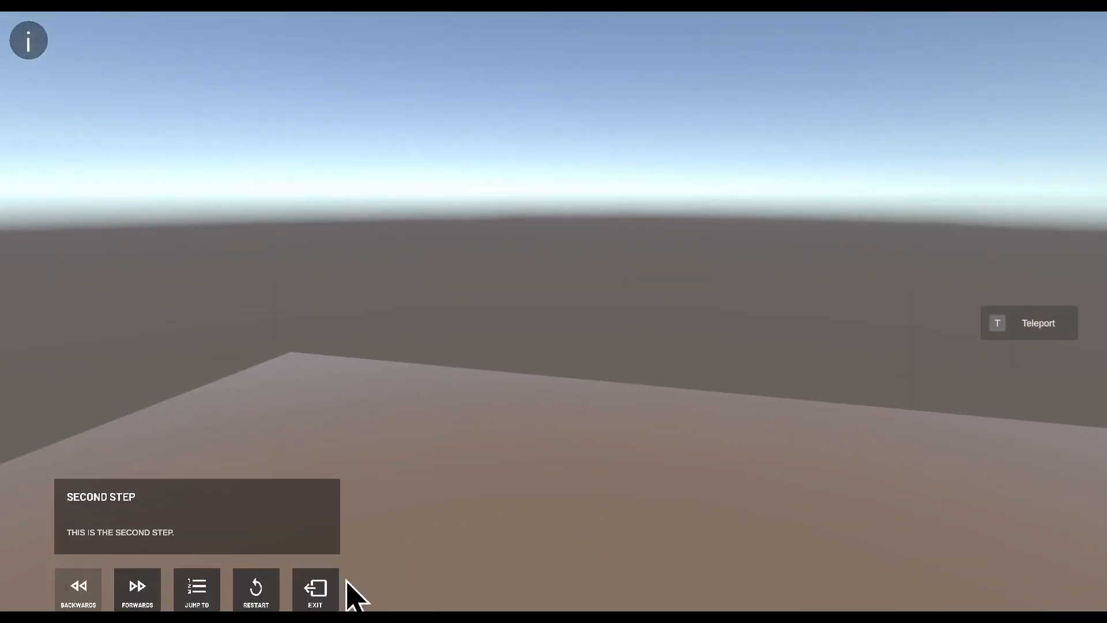
{"action": "left_click", "coordinate": [329, 585]}
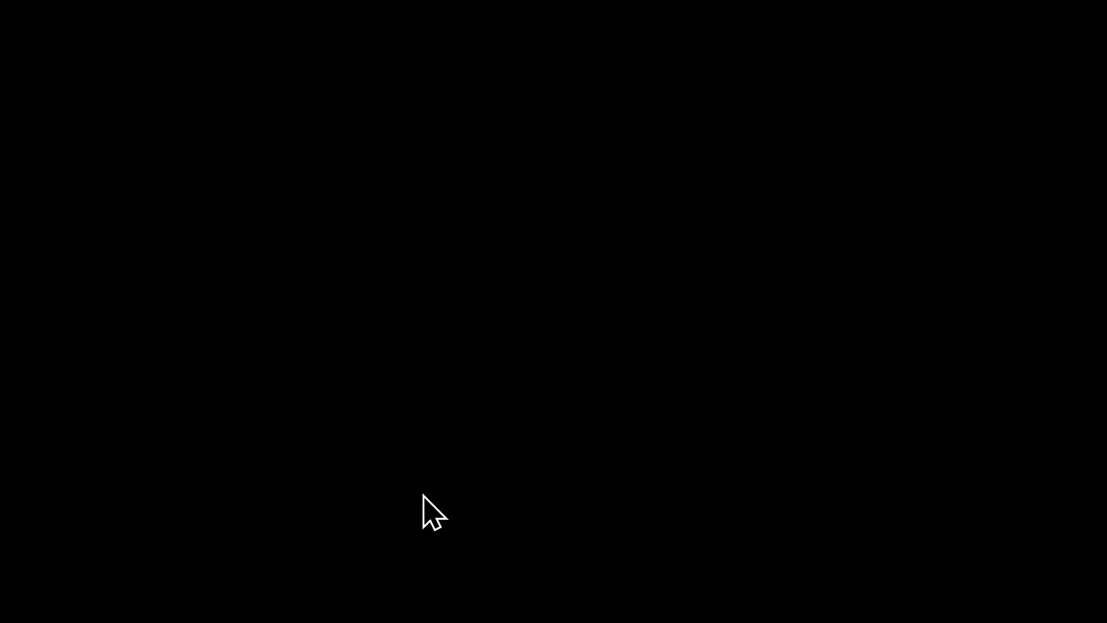